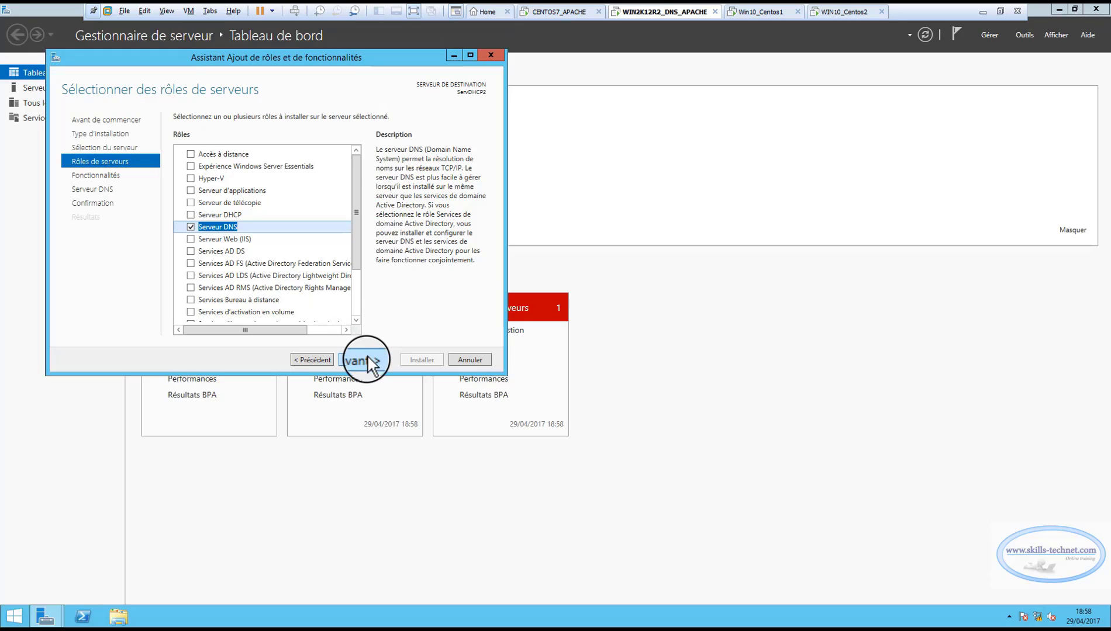
- Continue past the roles, features and DNS Server pages, install the DNS Server role, and close the wizard
click(362, 359)
click(363, 360)
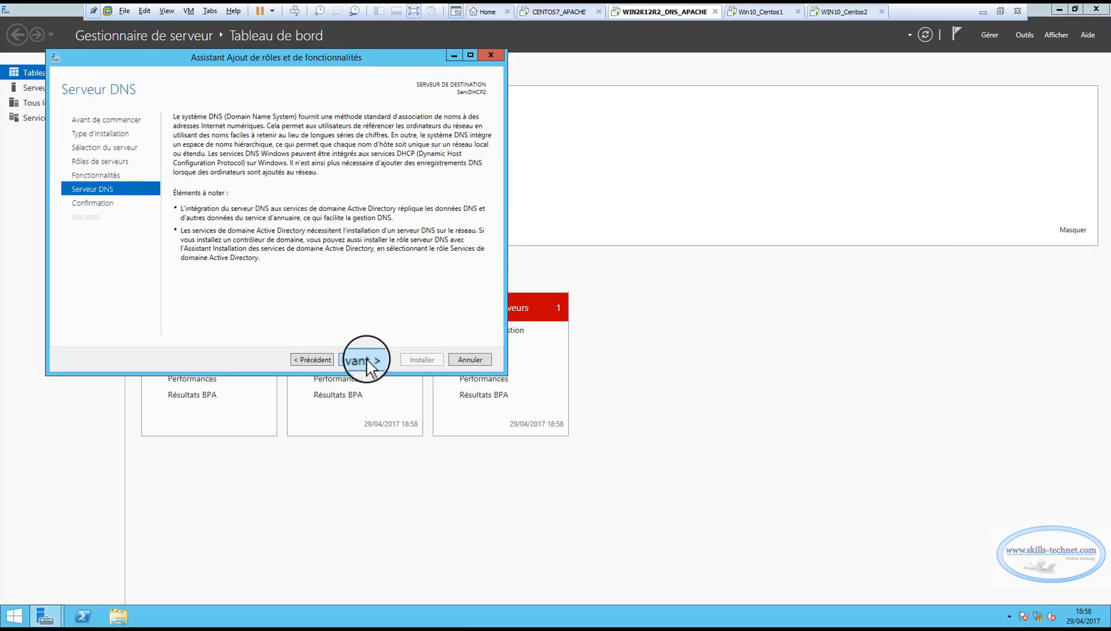
click(364, 360)
click(422, 361)
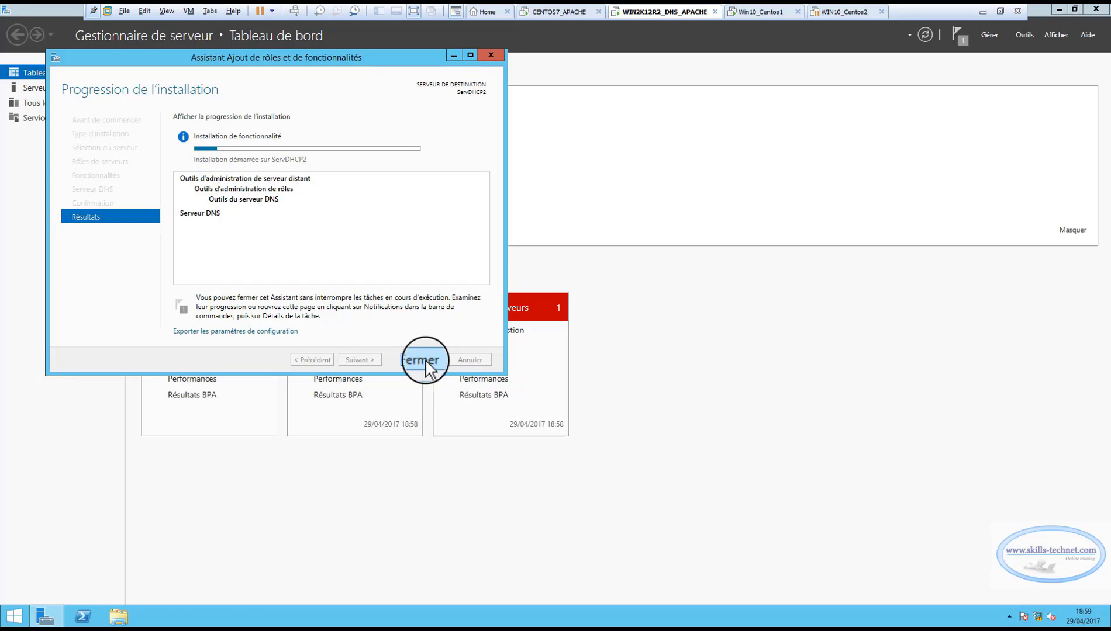
click(421, 359)
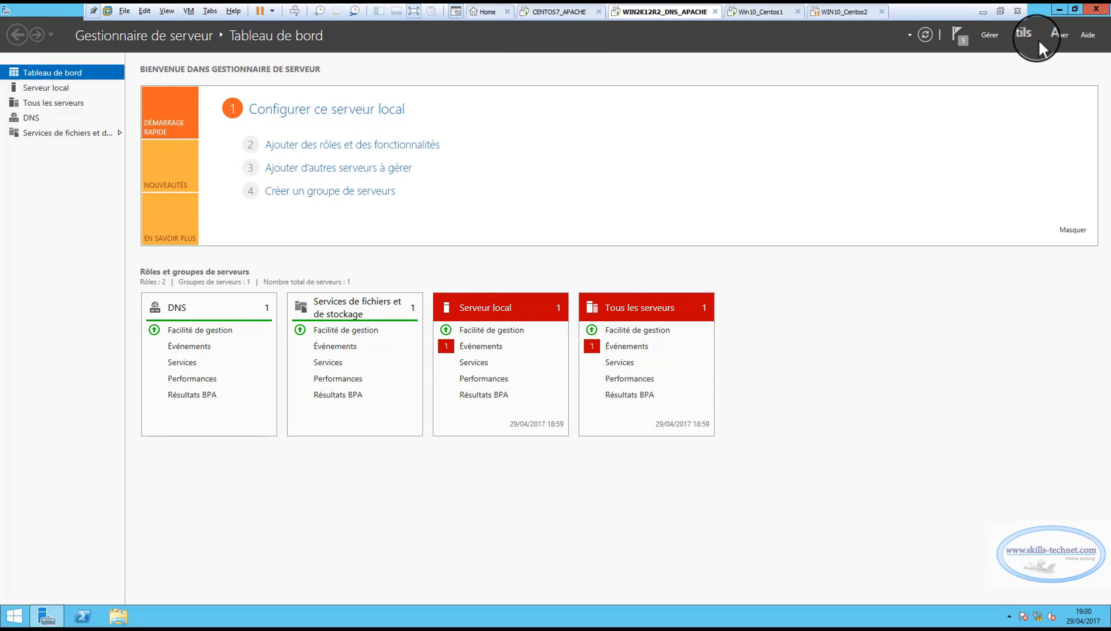
- Confirm the DNS installation succeeded, restart the server, and dismiss the explorer.exe error
click(957, 36)
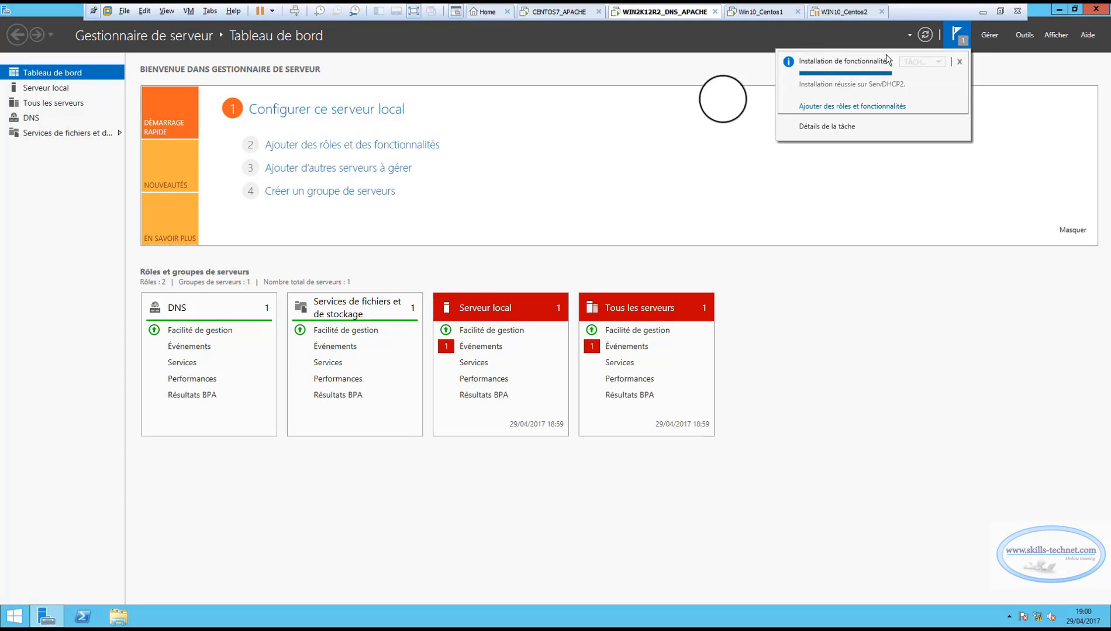
right_click(14, 615)
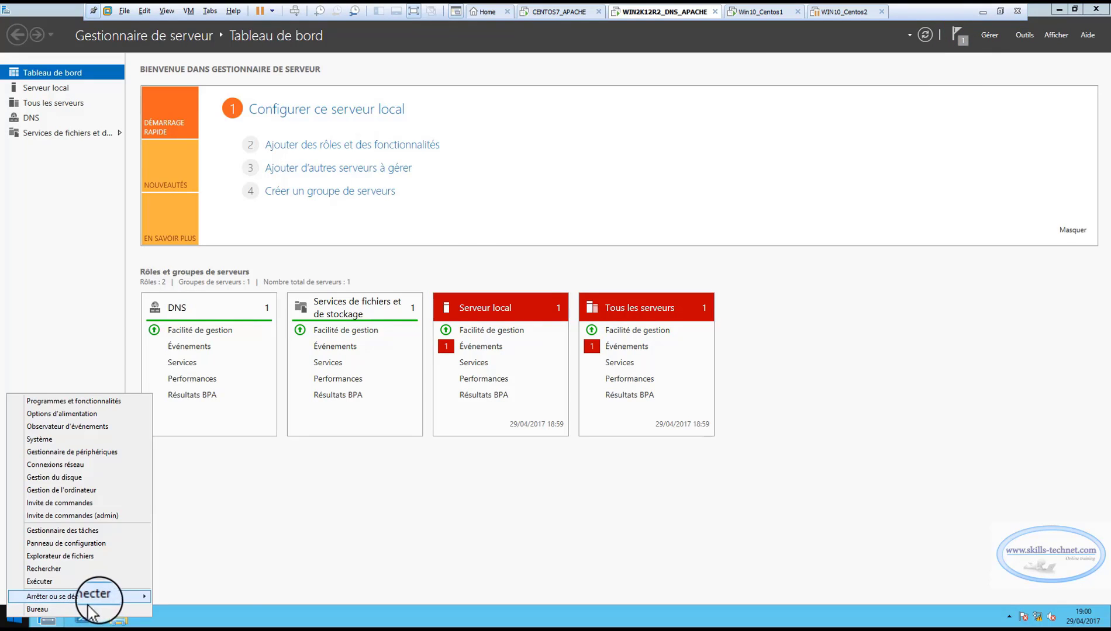
mouse_move(93, 602)
click(179, 598)
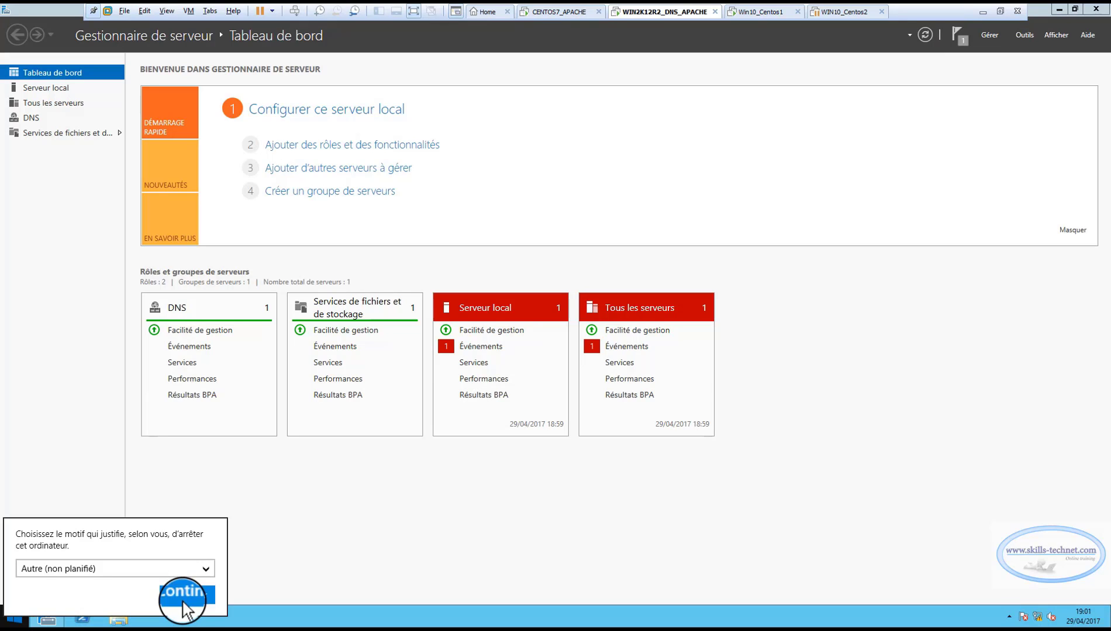
click(183, 601)
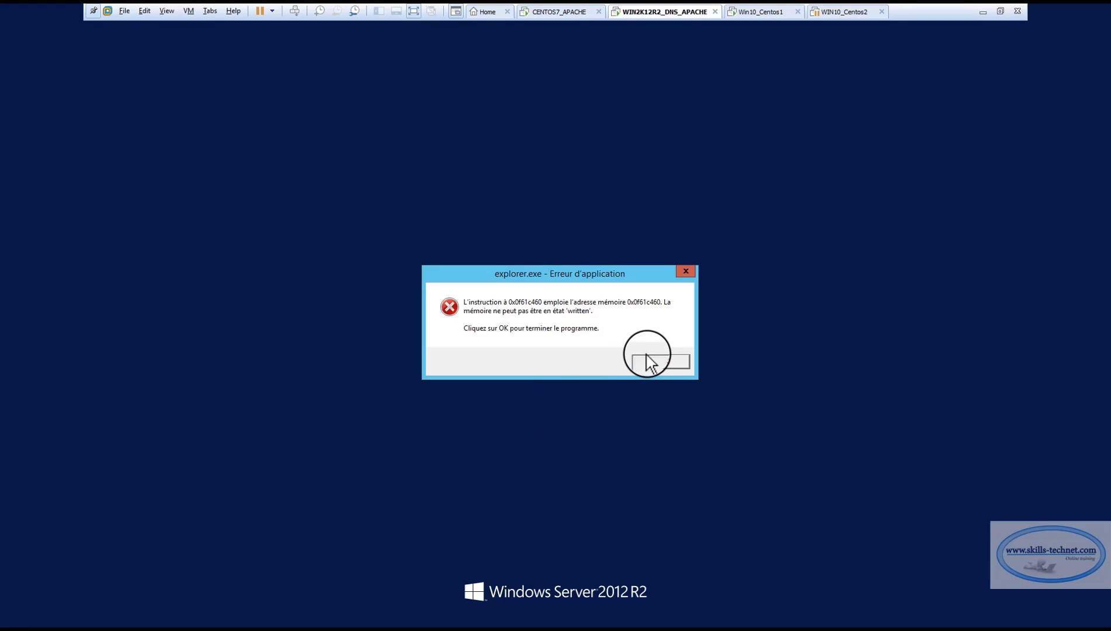
click(647, 358)
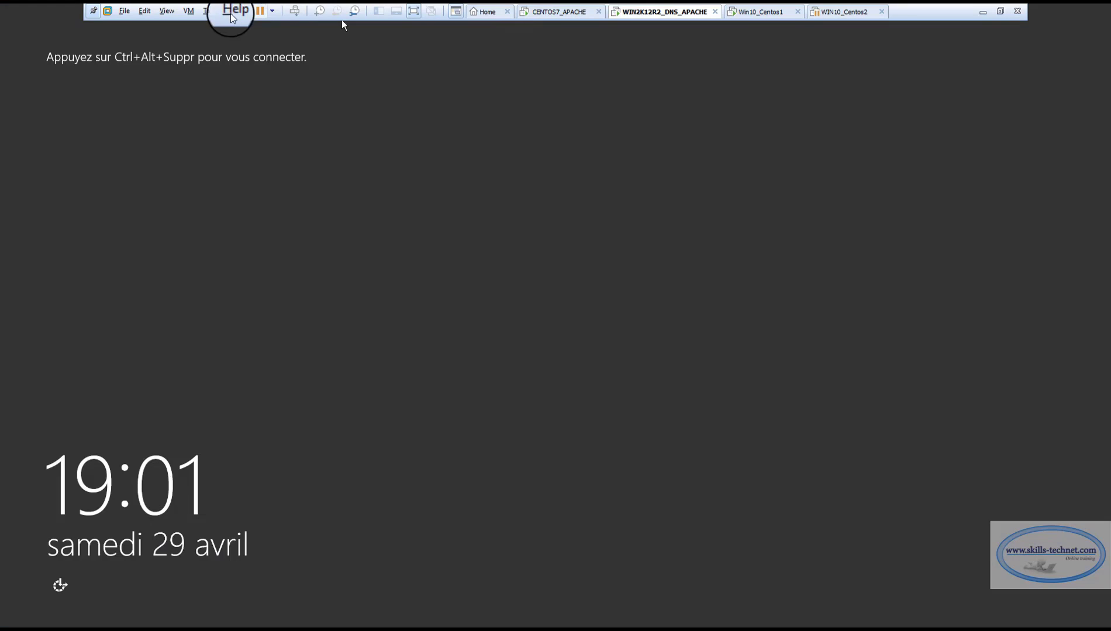
- Send Ctrl+Alt+Del from the VM menu and sign in with the administrator password
click(189, 10)
click(204, 67)
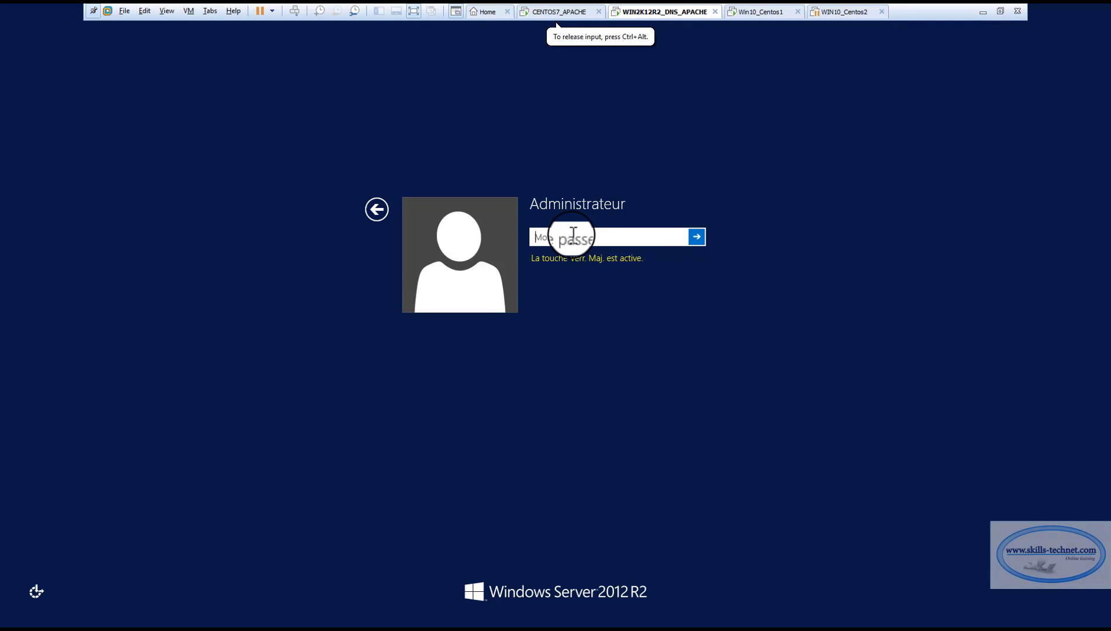
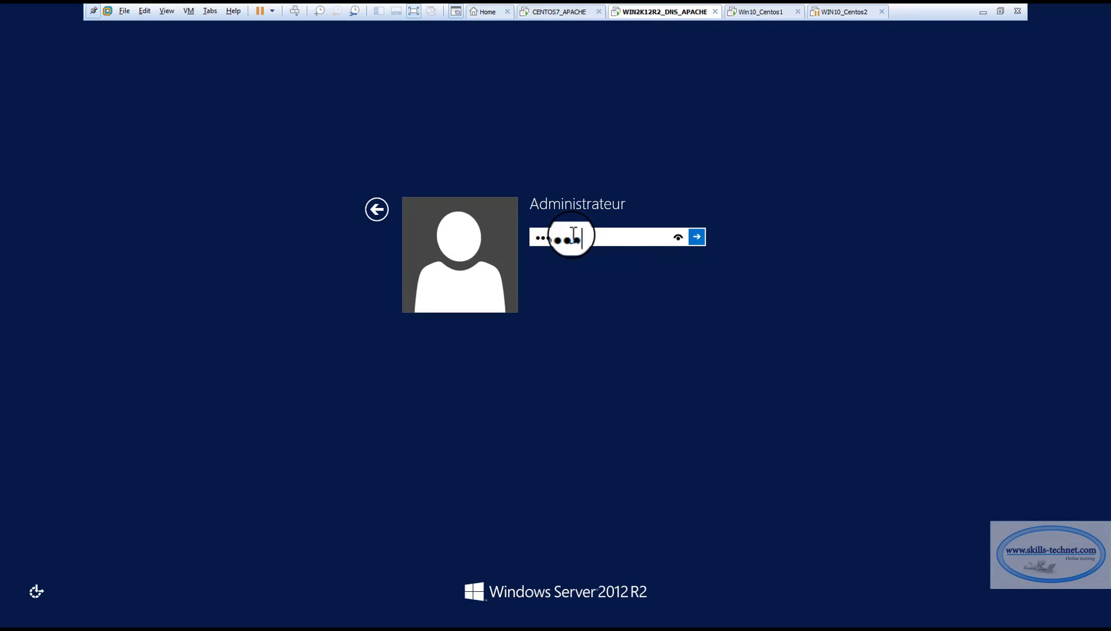
key(Return)
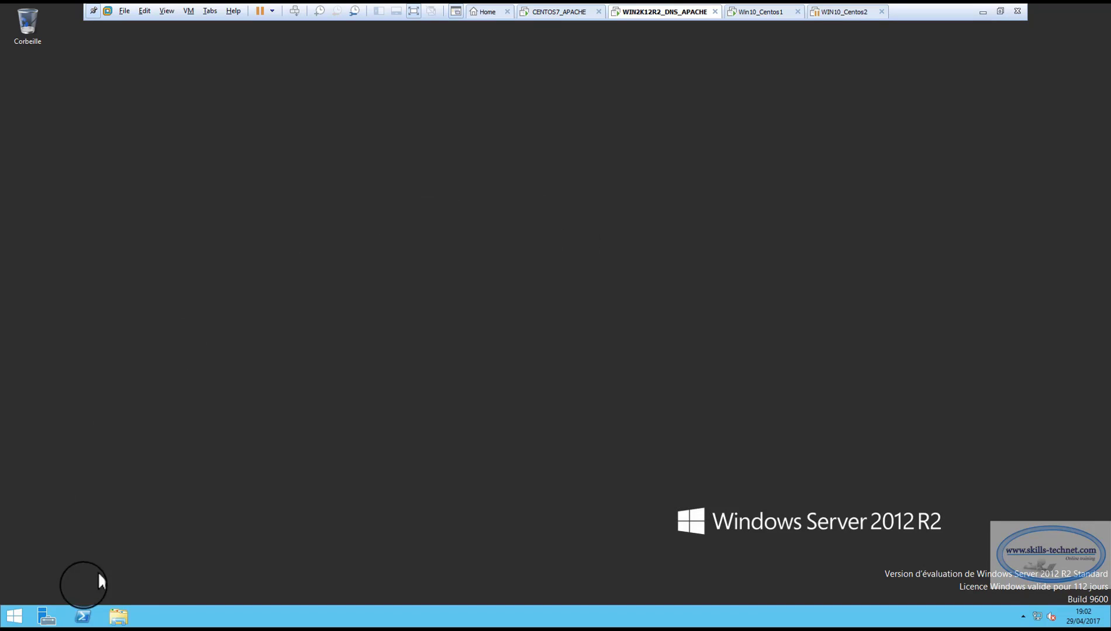
- Launch Server Manager from the taskbar and open DNS from its Tools menu
click(47, 617)
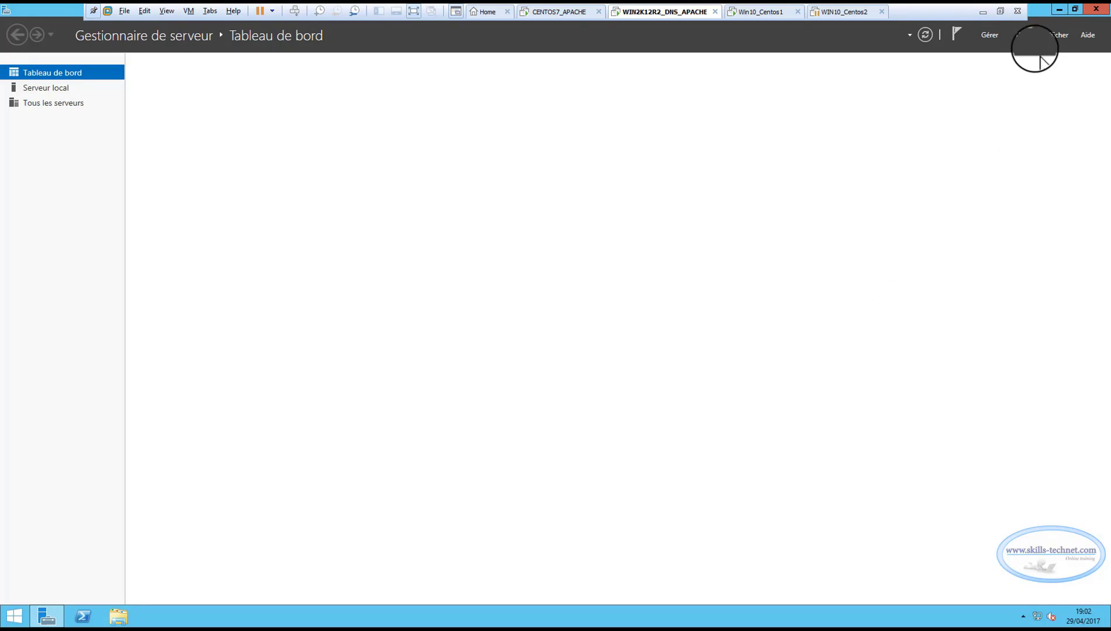
click(1026, 34)
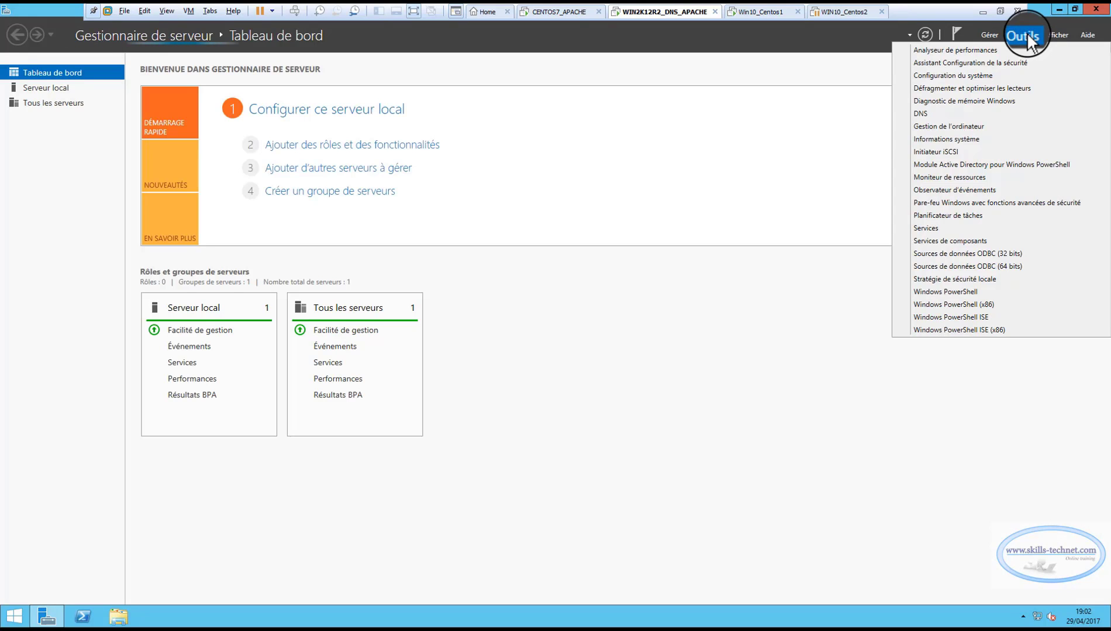
click(918, 112)
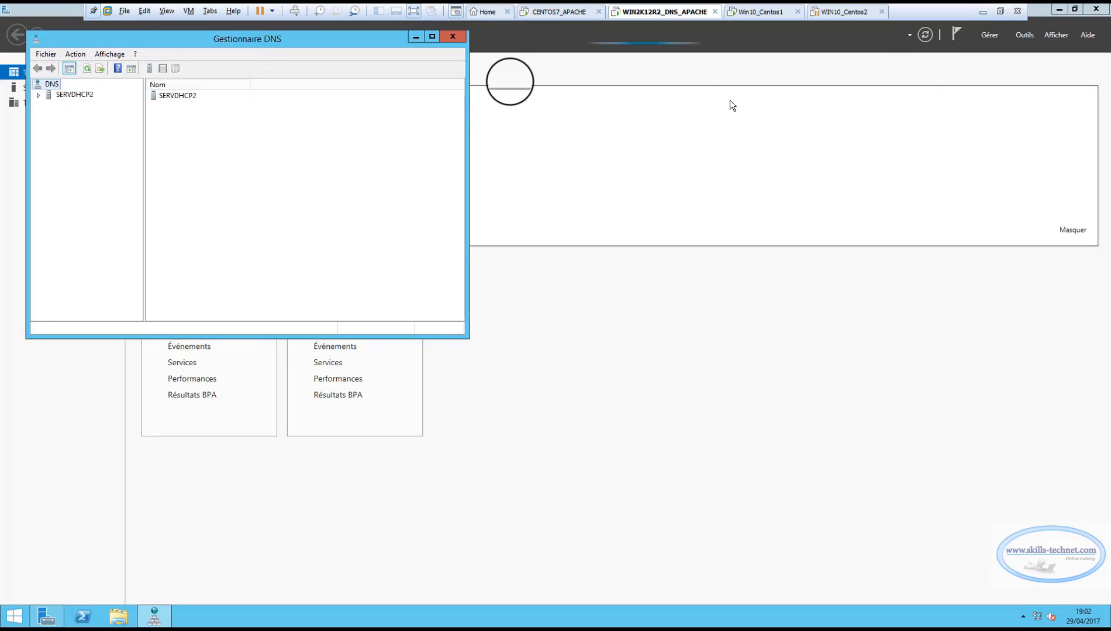
- Maximize DNS Manager, expand SERVDHCP2, and widen the tree to show forward lookup zones
click(432, 37)
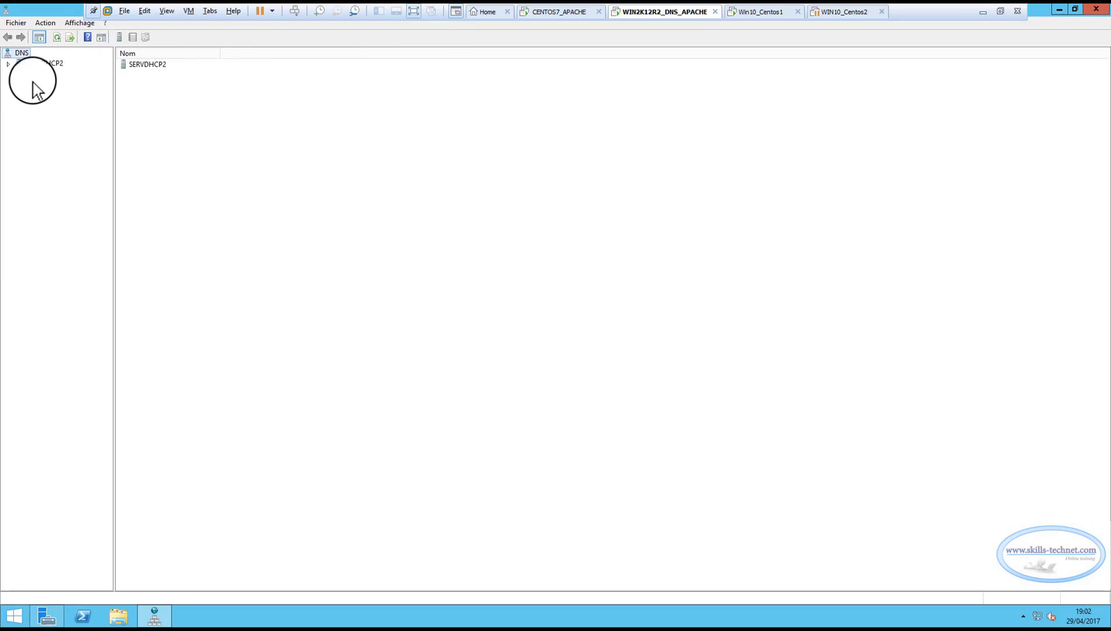
click(8, 63)
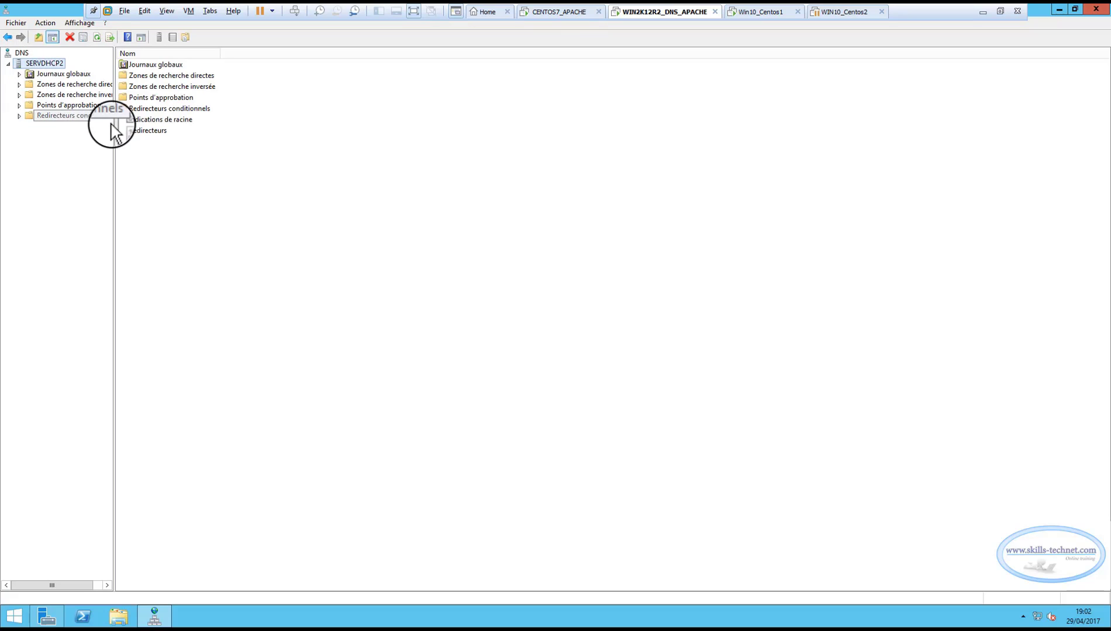
drag(113, 134, 218, 145)
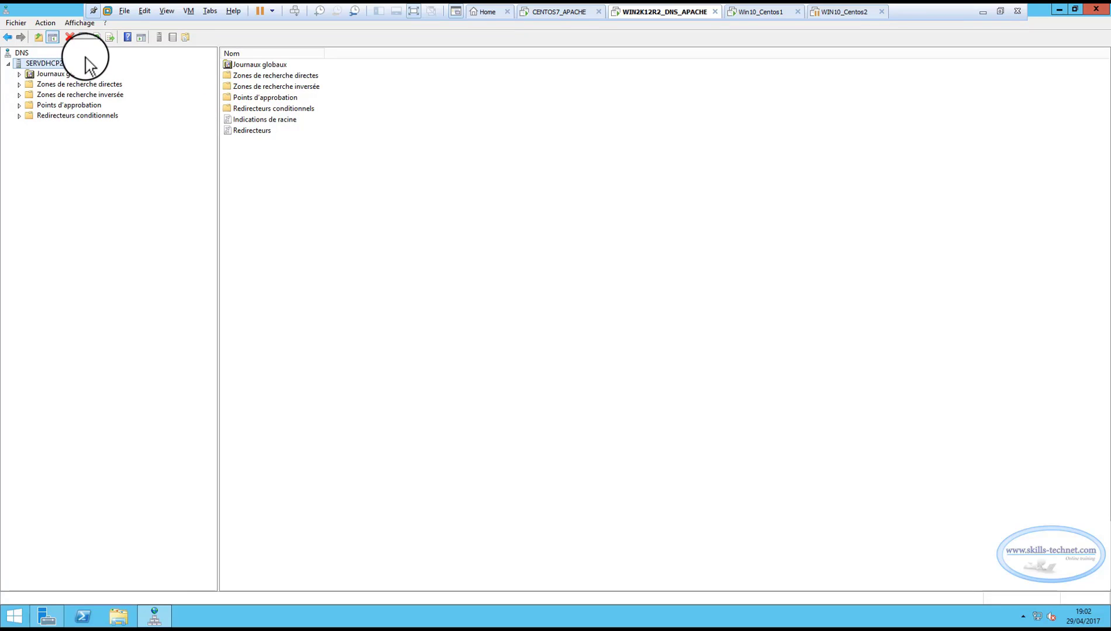
click(58, 86)
- Start a new primary forward lookup zone named monskills.com
right_click(58, 85)
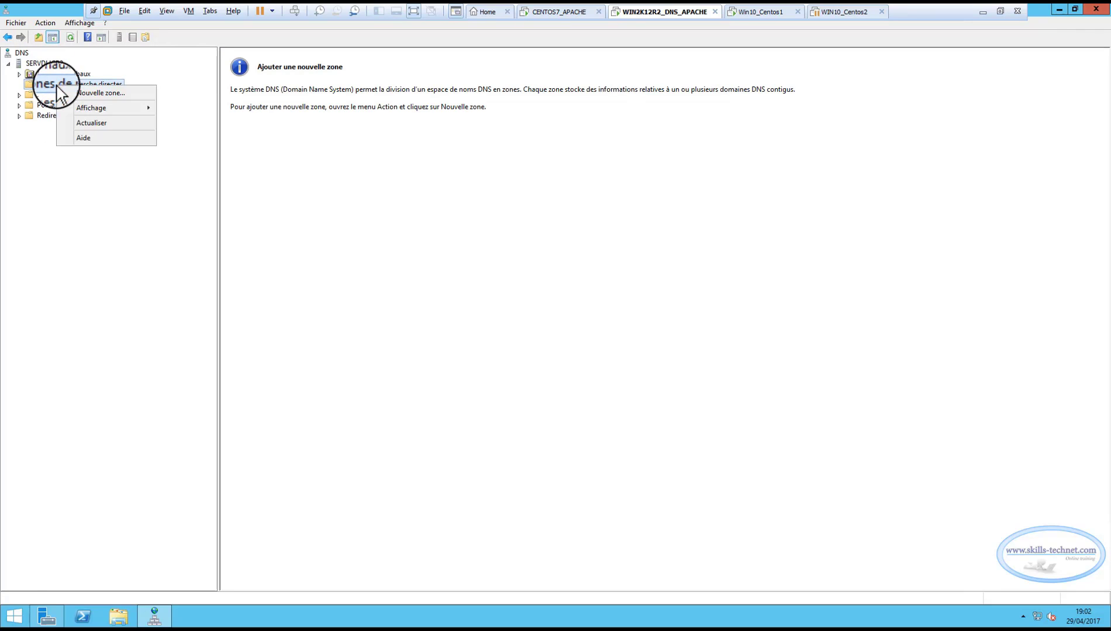
click(88, 92)
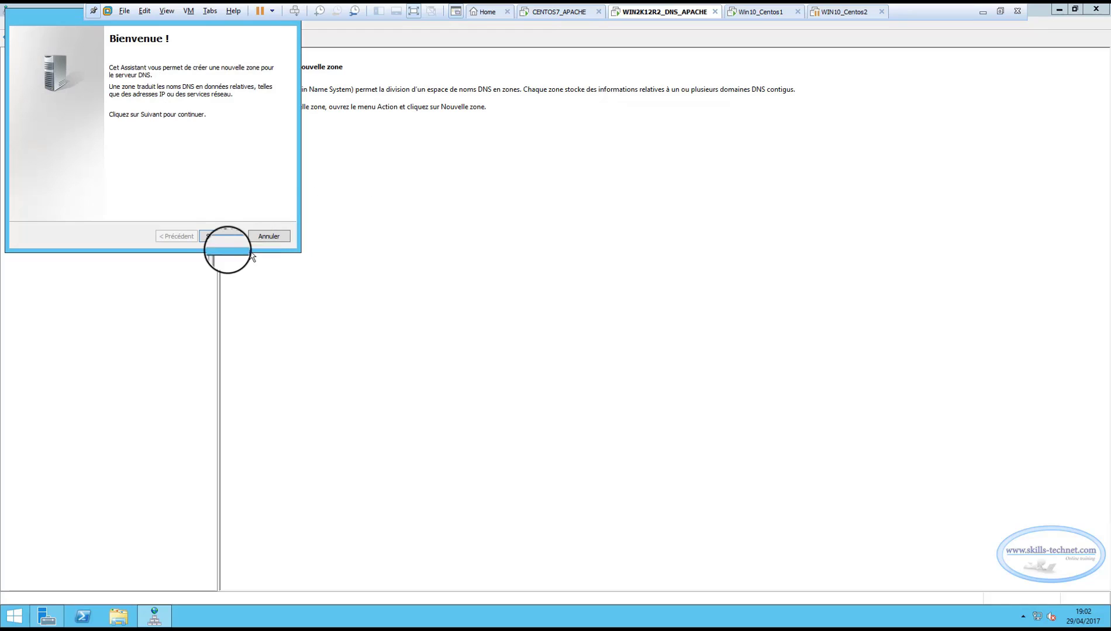
click(221, 236)
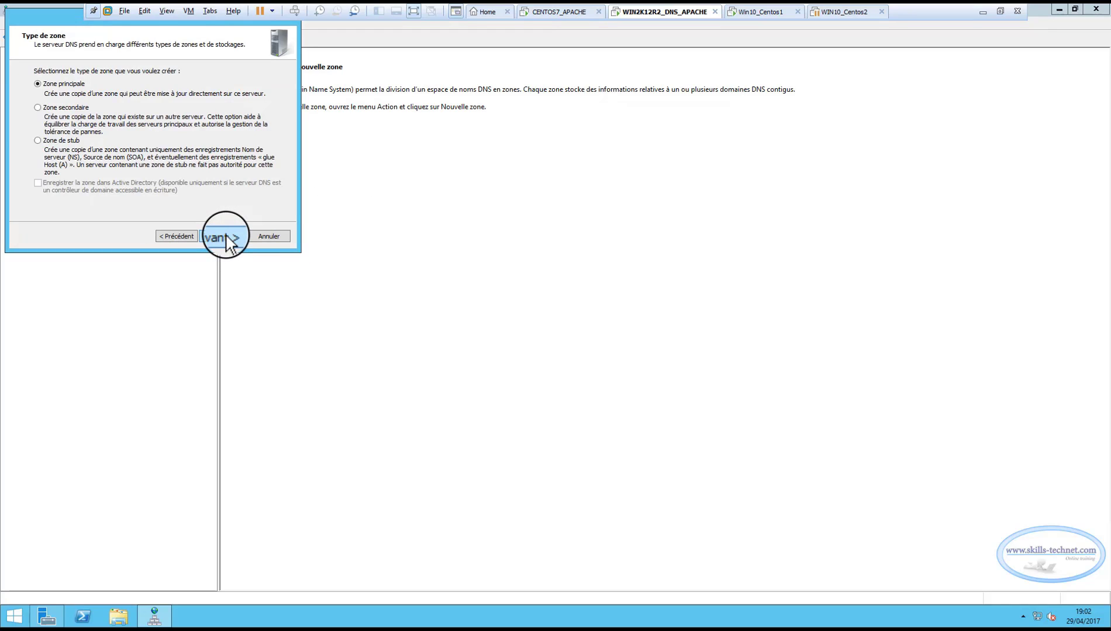
click(227, 237)
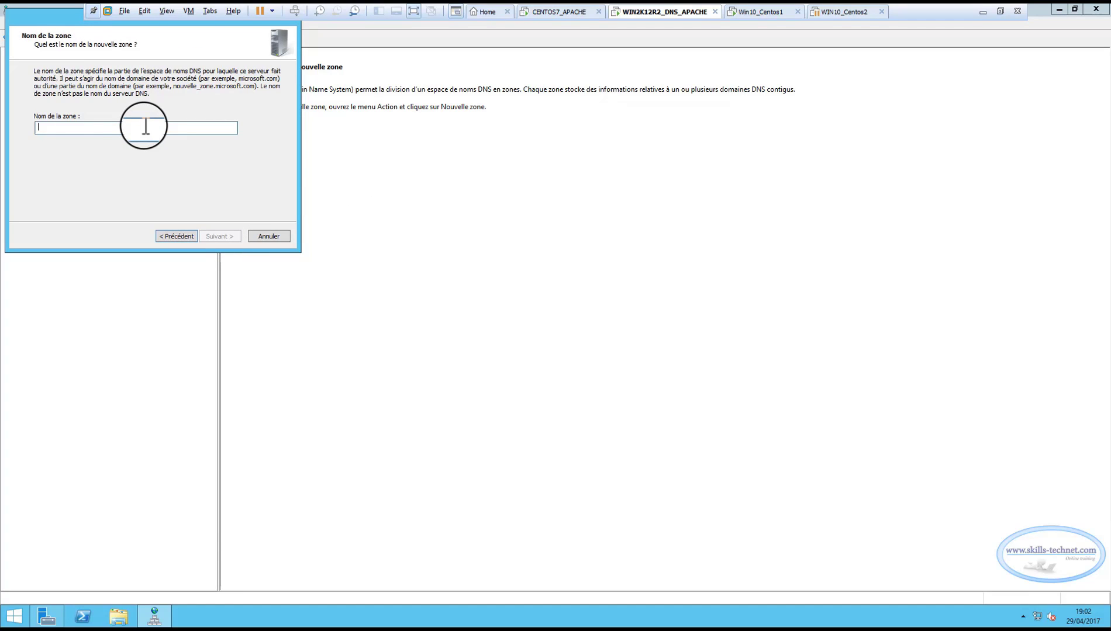
text(,on)
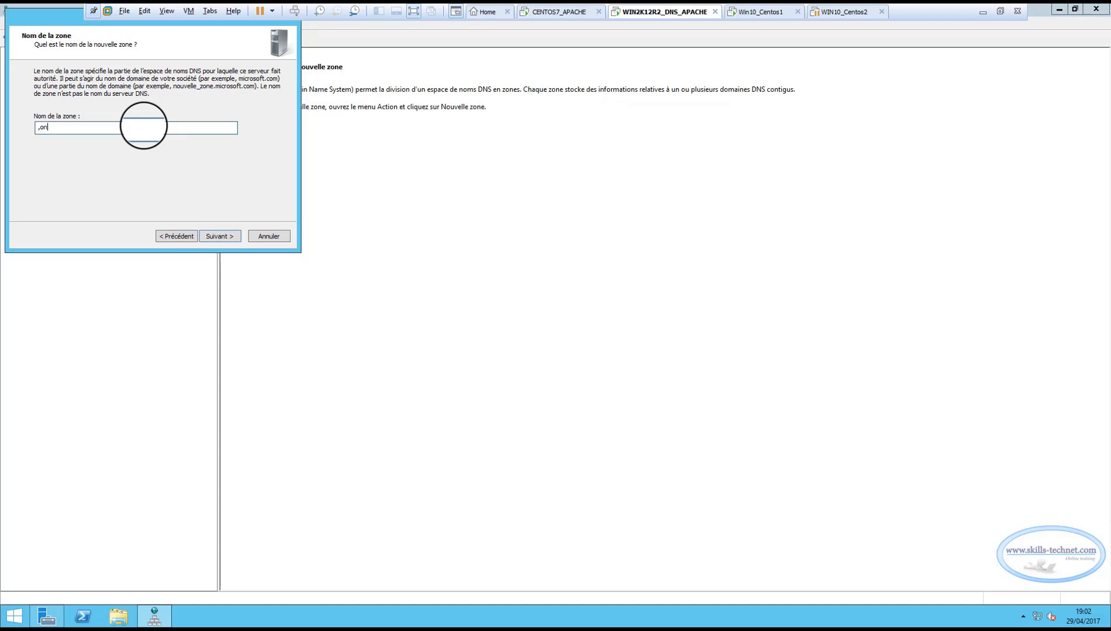
key(BackSpace)
key(BackSpace)
key(BackSpace)
text(monskills.co)
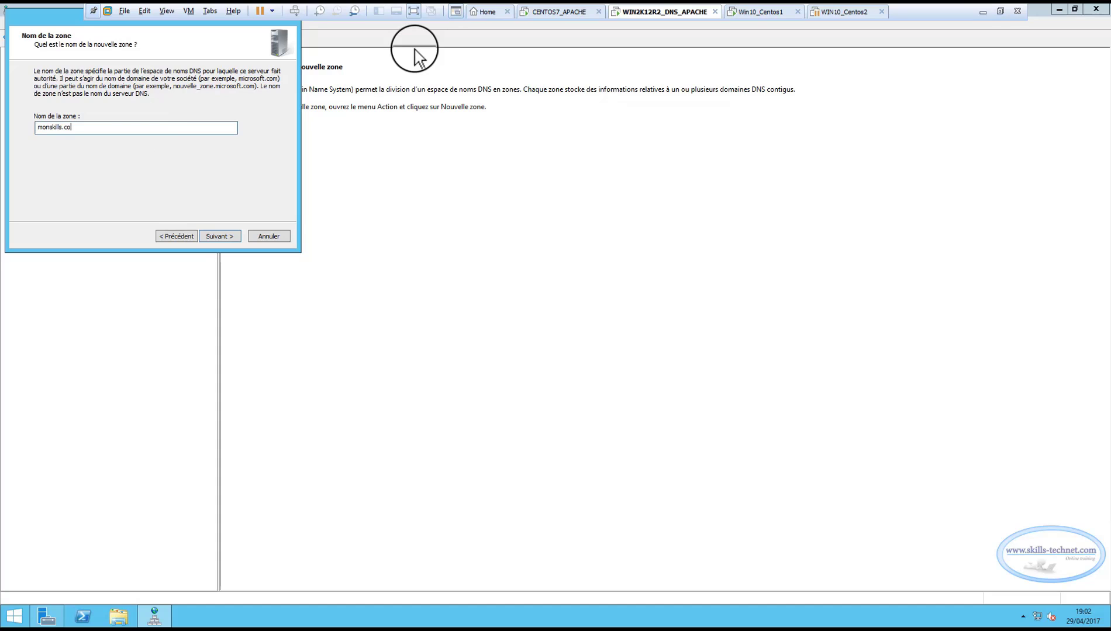
text(m)
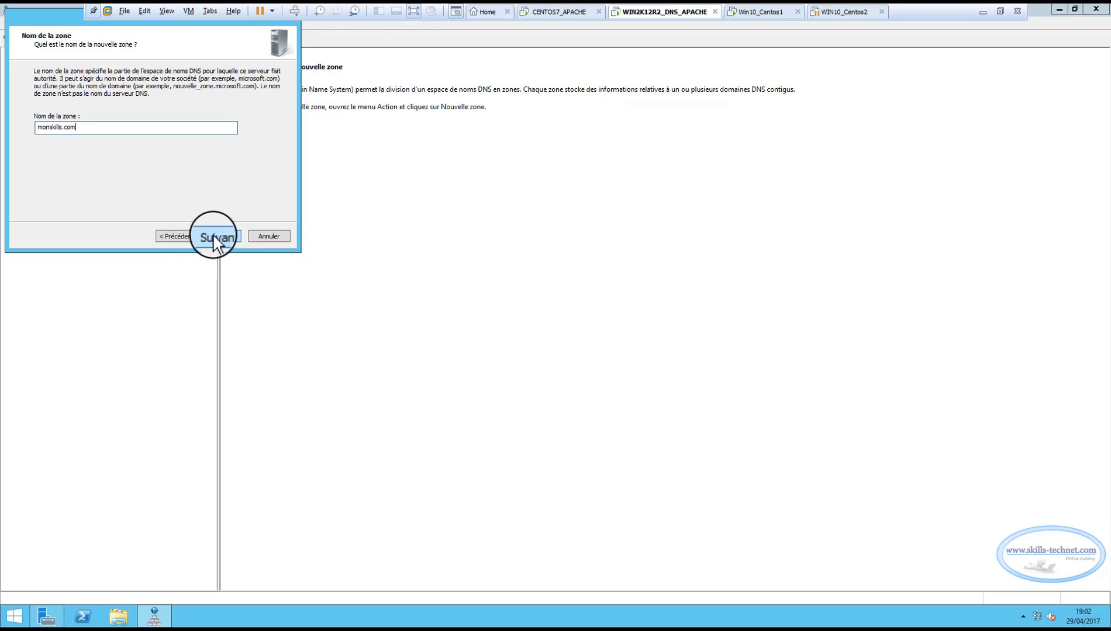
click(213, 237)
- Keep the default zone file, allow secure and non-secure dynamic updates, and finish the zone
click(213, 236)
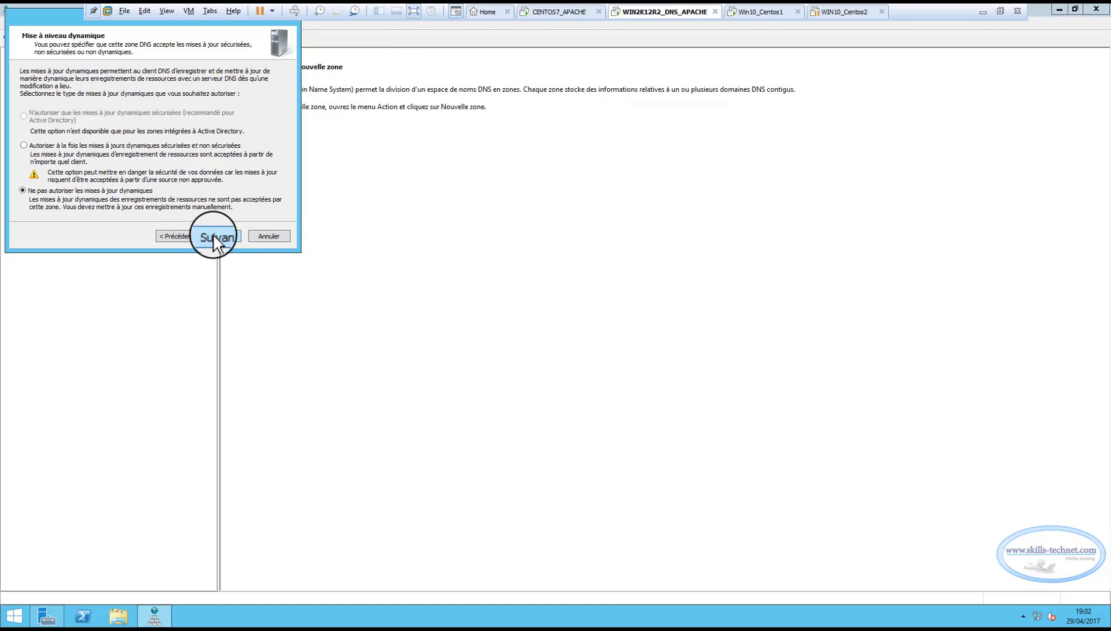
click(213, 237)
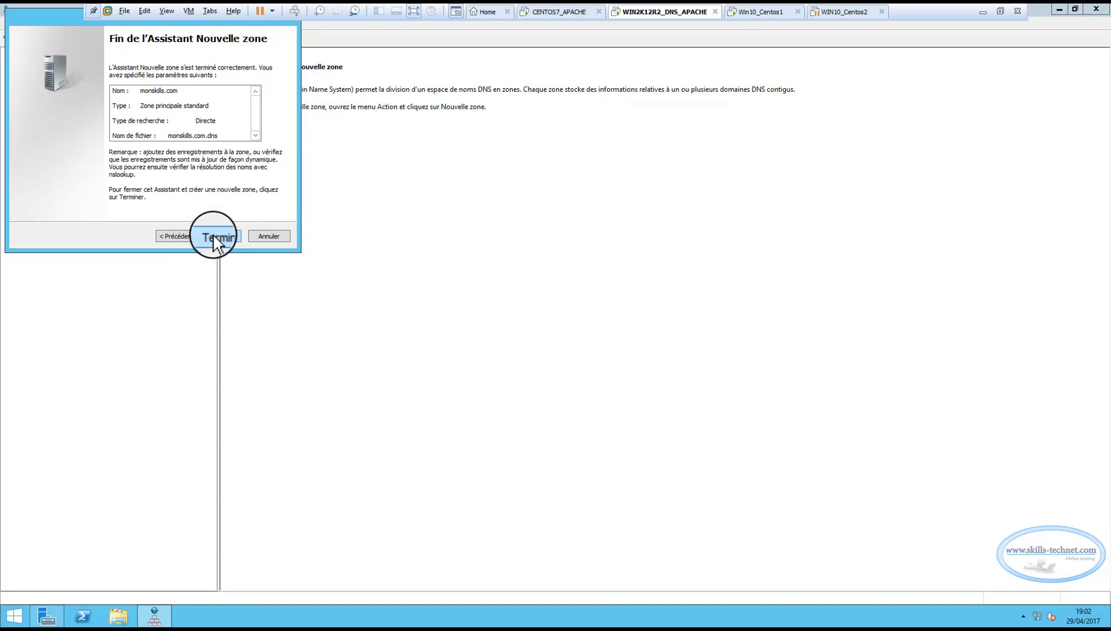
click(172, 237)
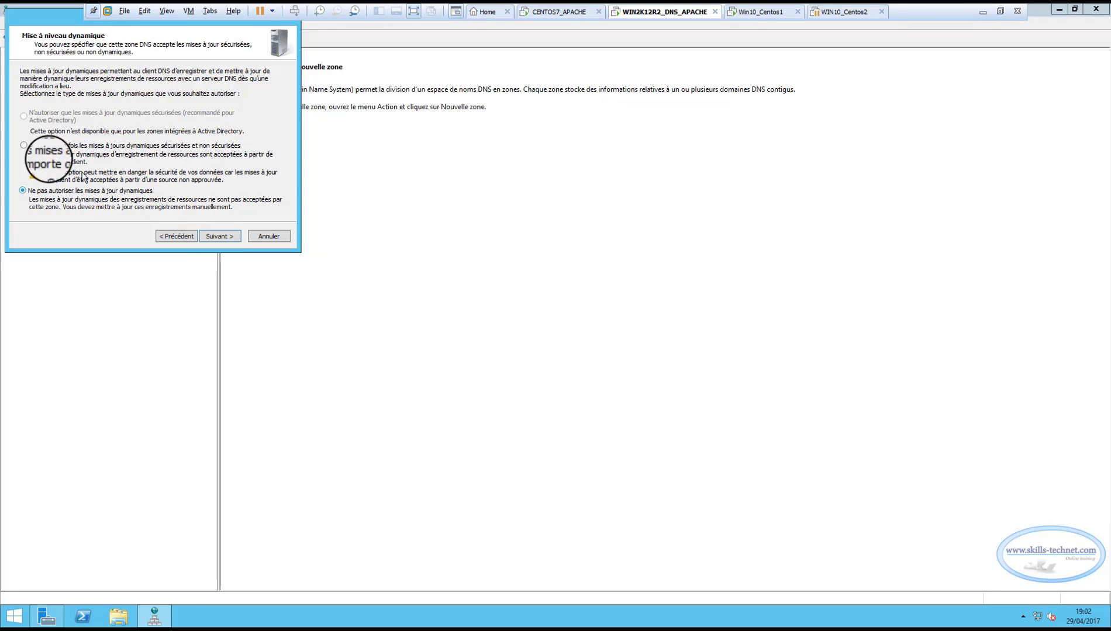
click(24, 146)
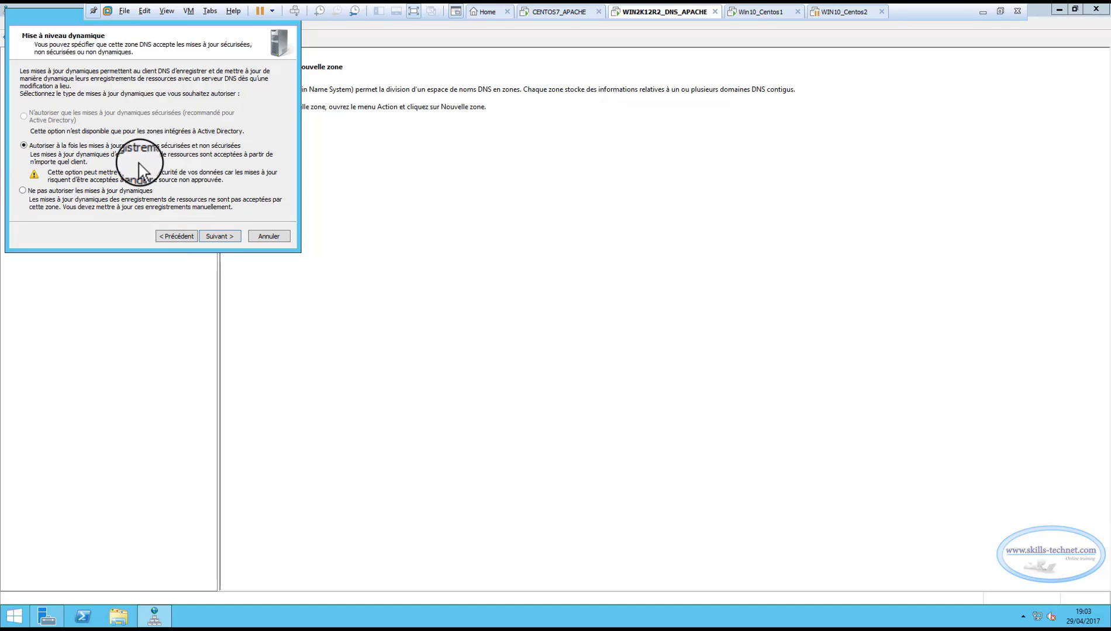
click(220, 237)
click(218, 238)
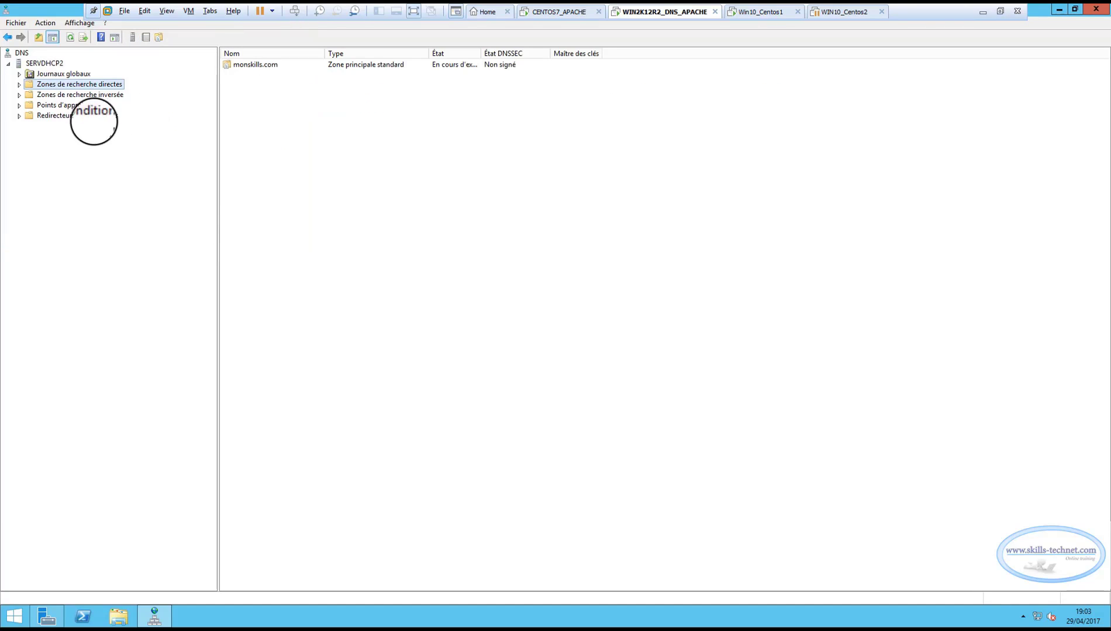
click(20, 84)
- Start a second primary forward lookup zone named montechnet.com
click(43, 95)
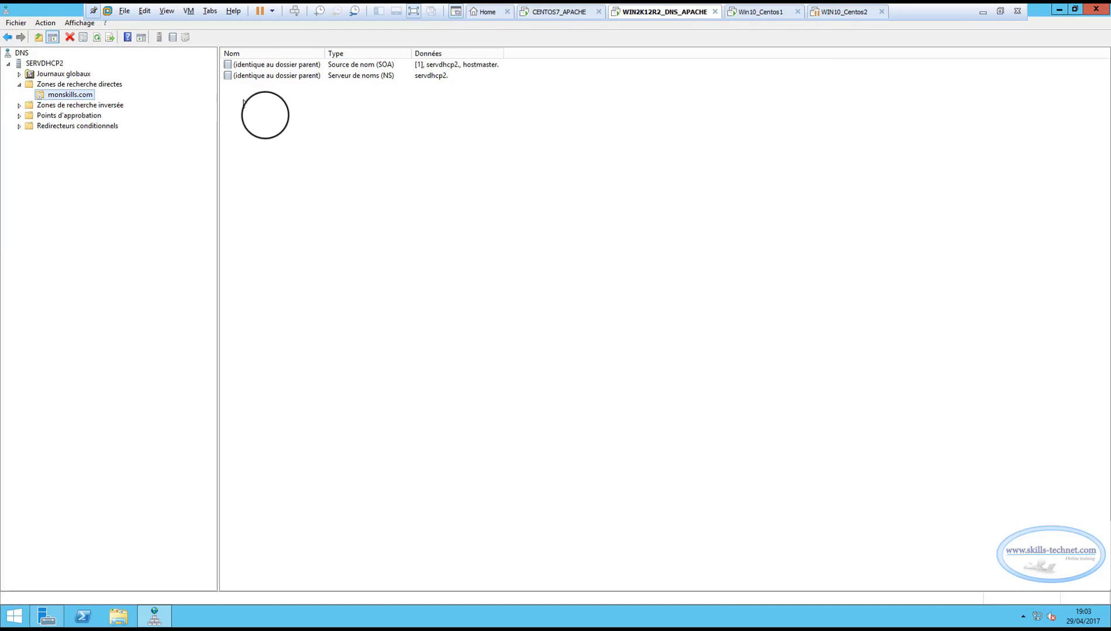
right_click(80, 84)
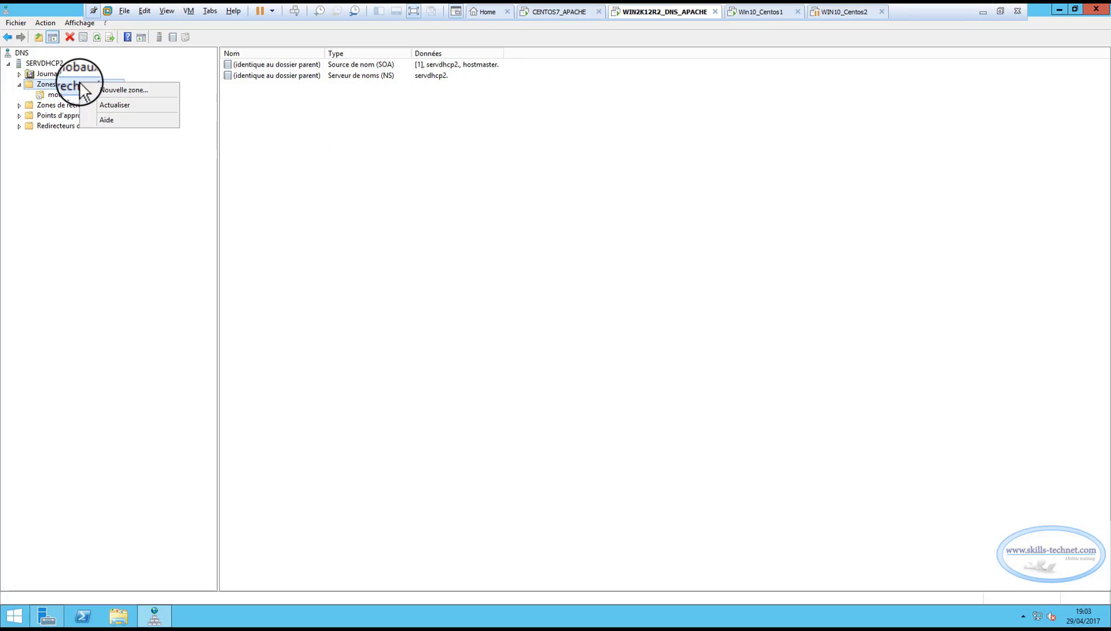
click(106, 91)
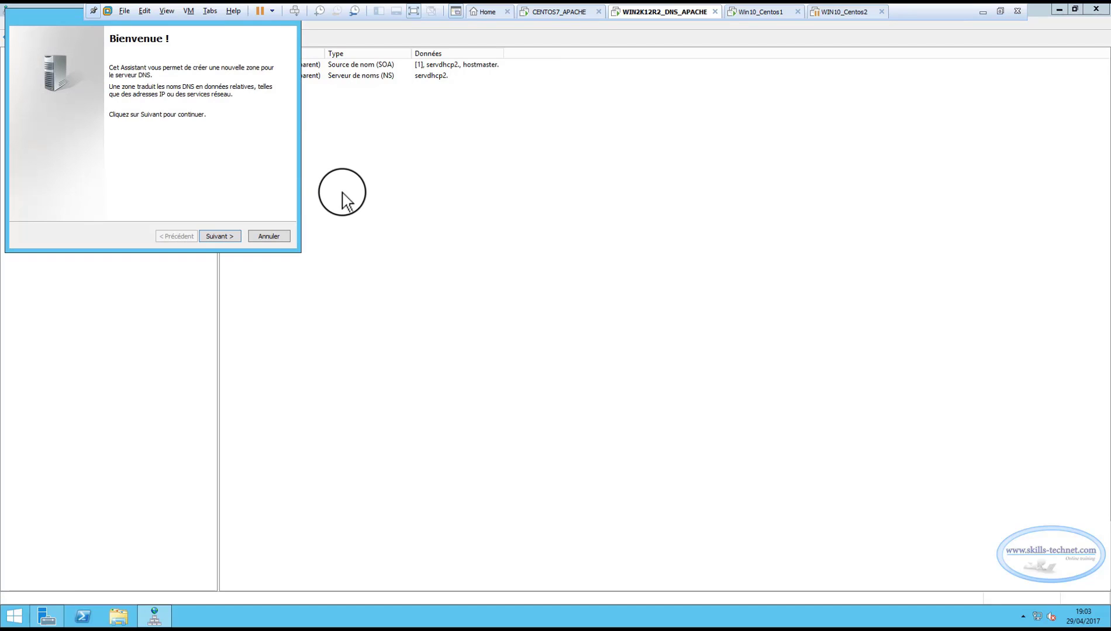
click(220, 236)
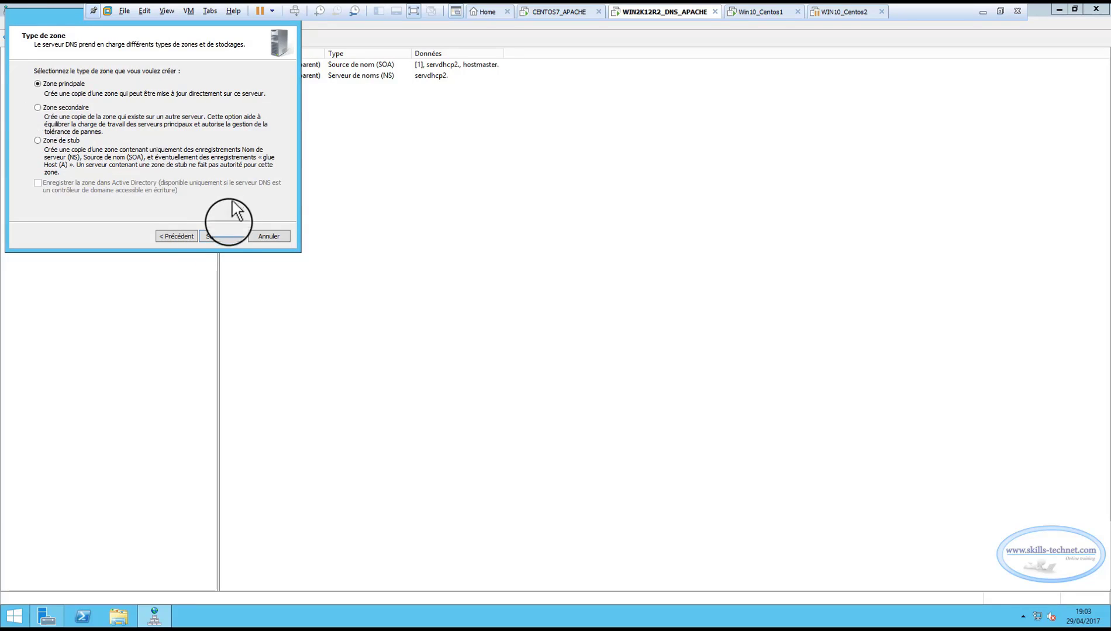
click(220, 236)
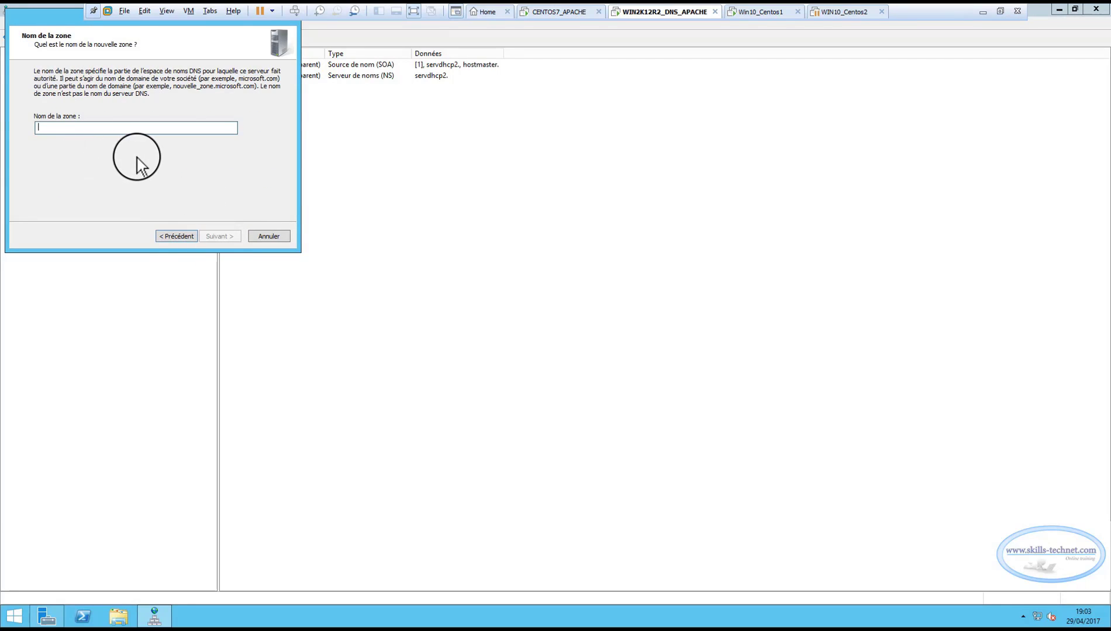
text(montechnet)
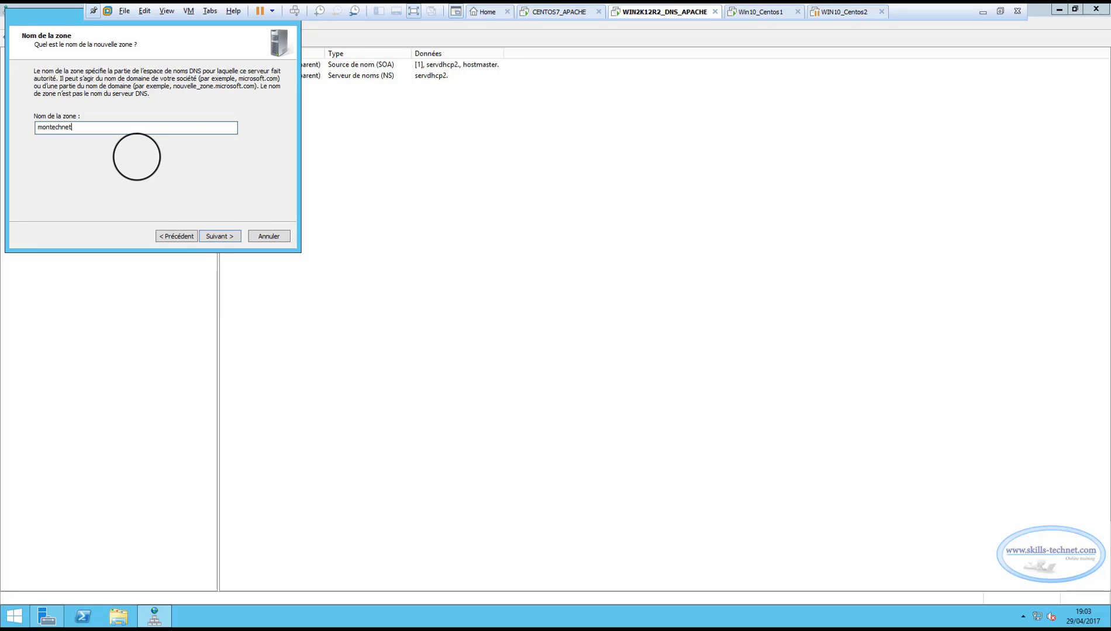
text(.com)
click(218, 237)
- Accept the default zone file and update settings, finish montechnet.com, and view its records
click(222, 237)
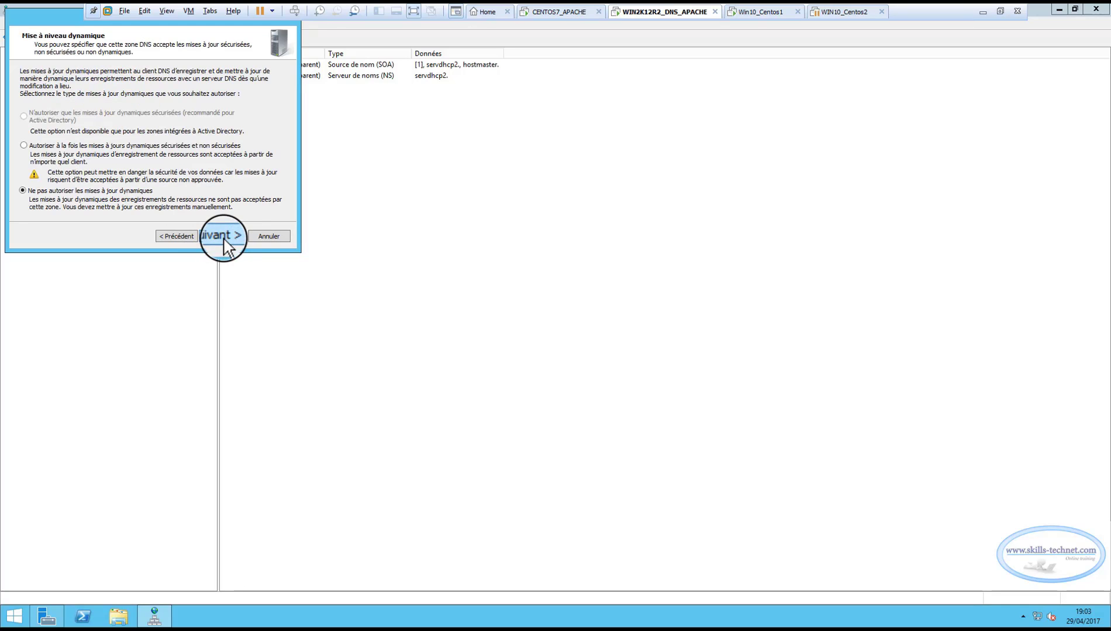
click(68, 145)
click(216, 236)
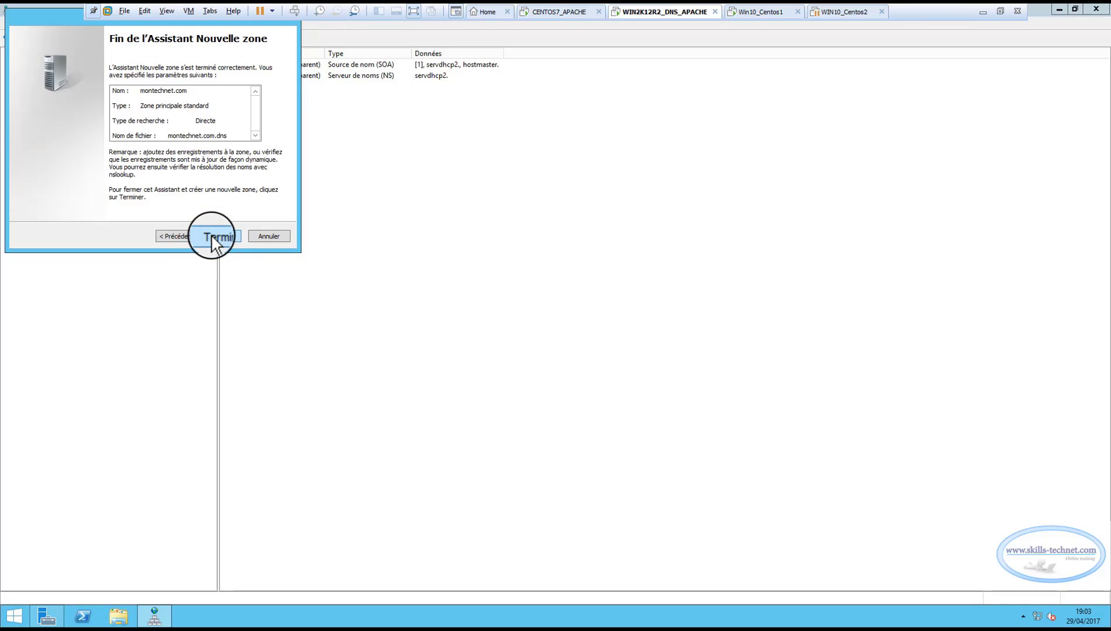
click(216, 236)
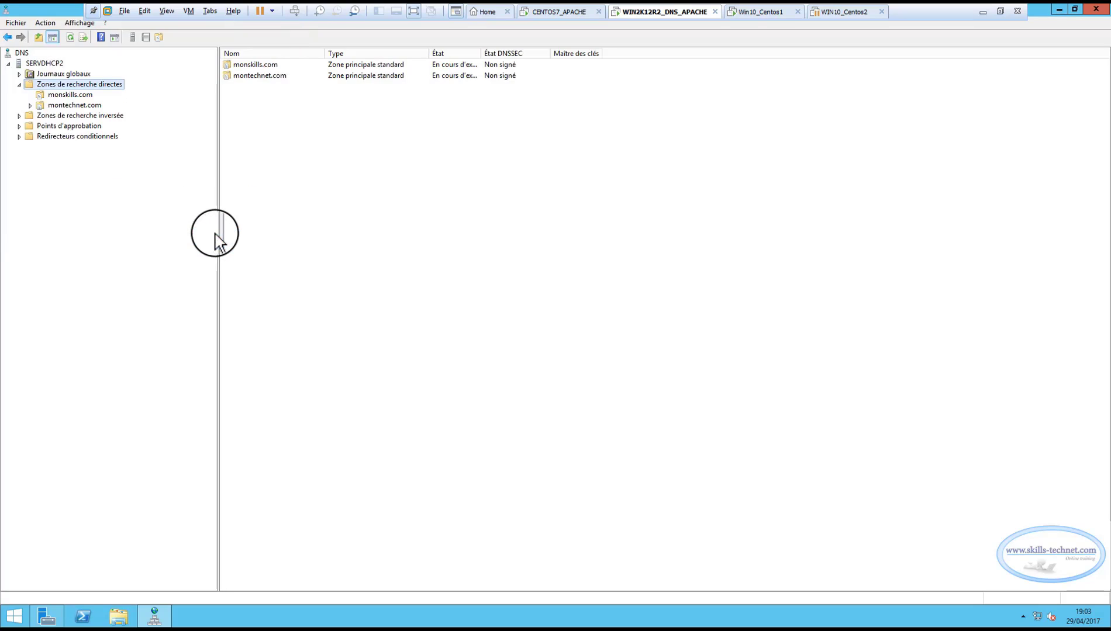
click(61, 105)
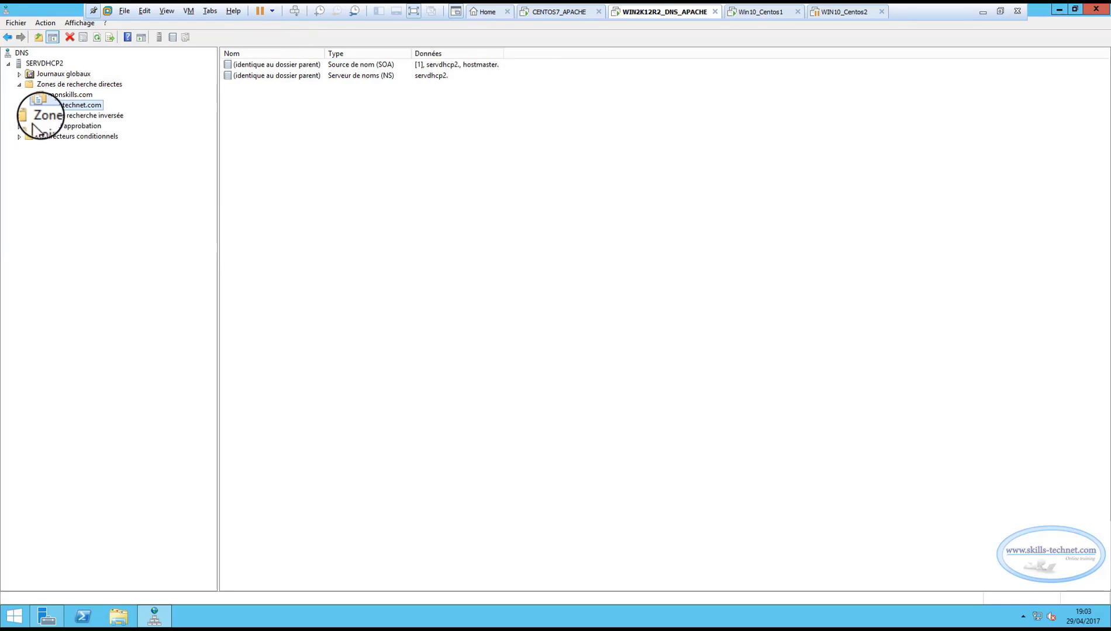
click(49, 116)
- Start a new primary IPv4 reverse lookup zone for network ID 192.168.17
right_click(49, 120)
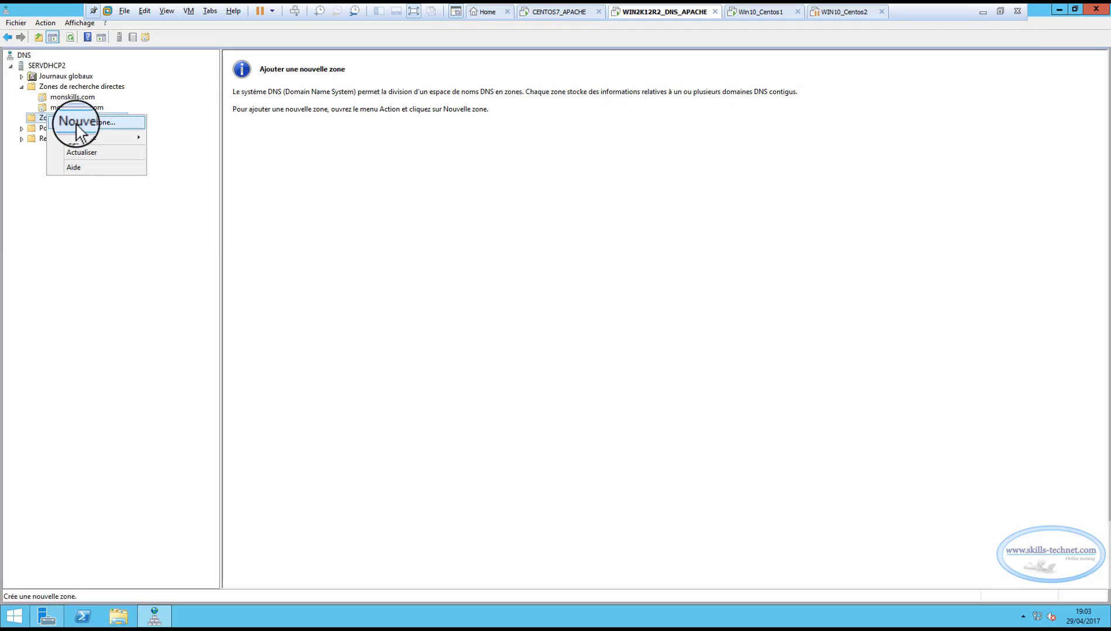
click(79, 121)
click(227, 237)
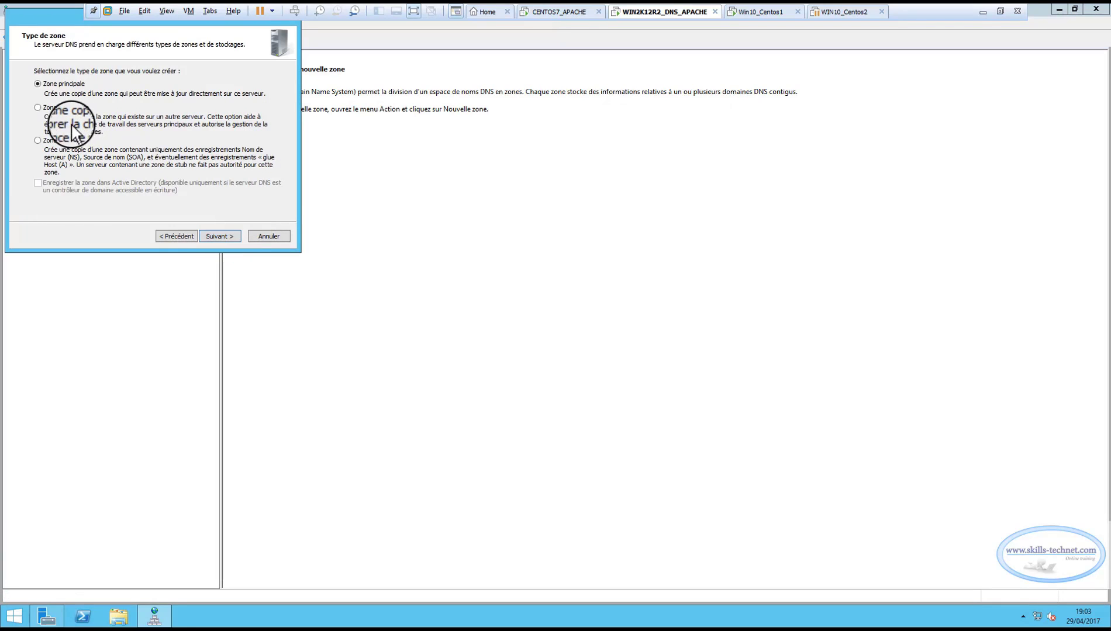
click(216, 238)
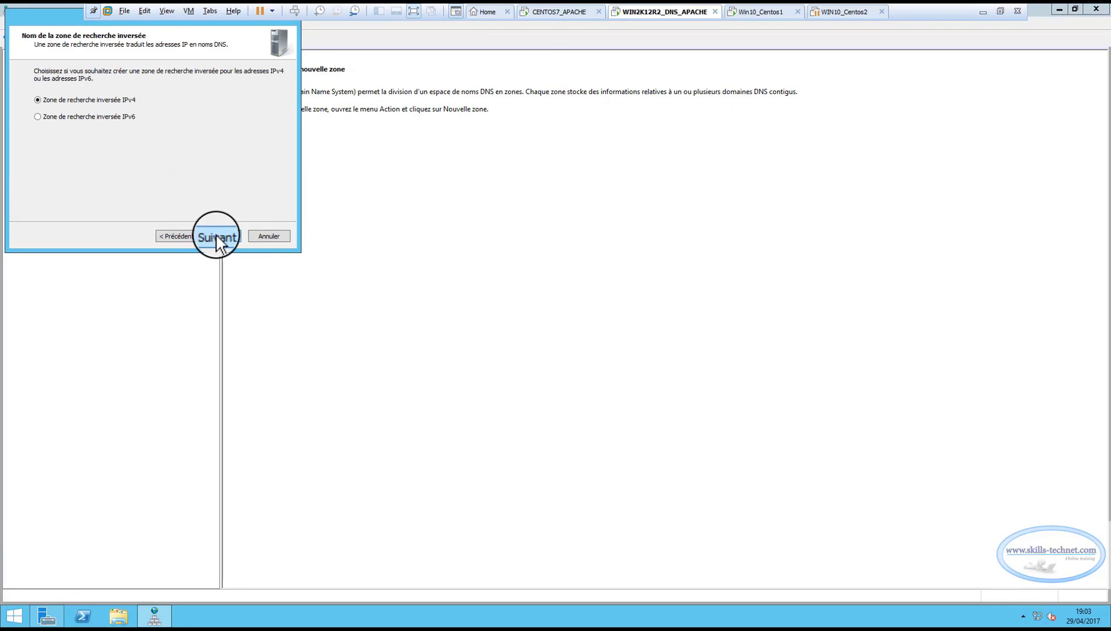
click(217, 237)
click(49, 93)
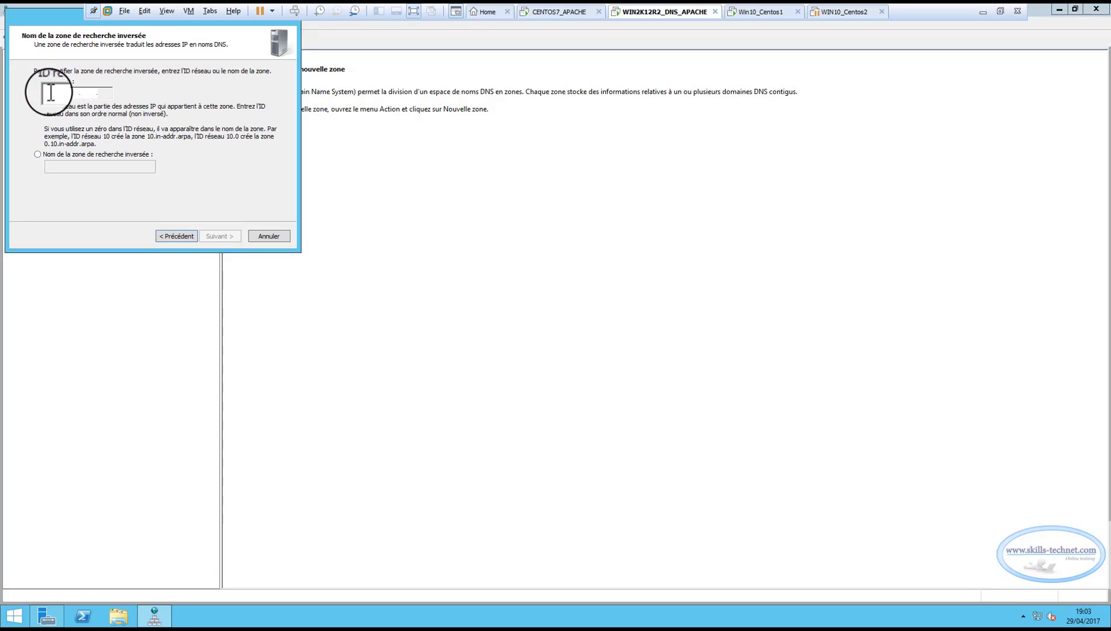
text(192.168.)
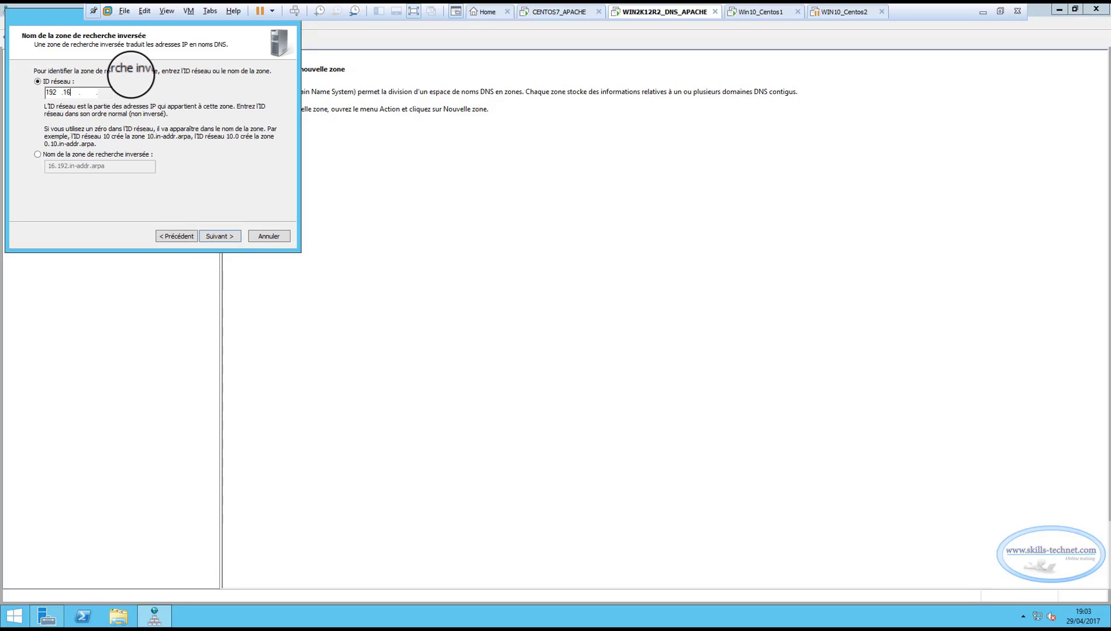
text(17)
click(229, 237)
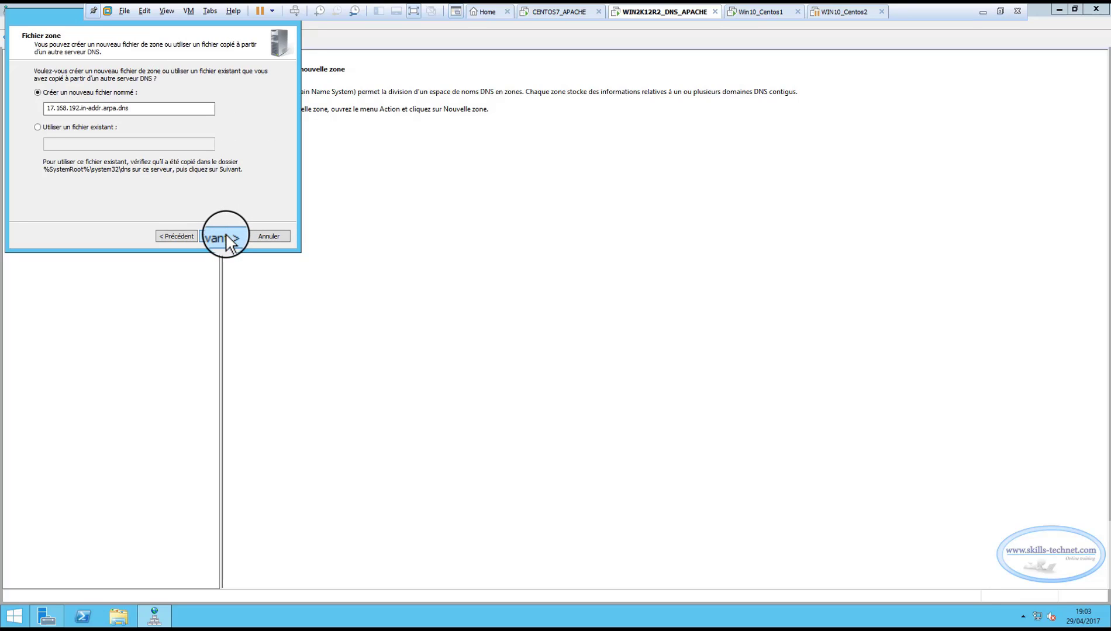
- Keep the default zone file, allow secure and non-secure dynamic updates, and finish the reverse zone
click(229, 238)
click(226, 236)
click(188, 237)
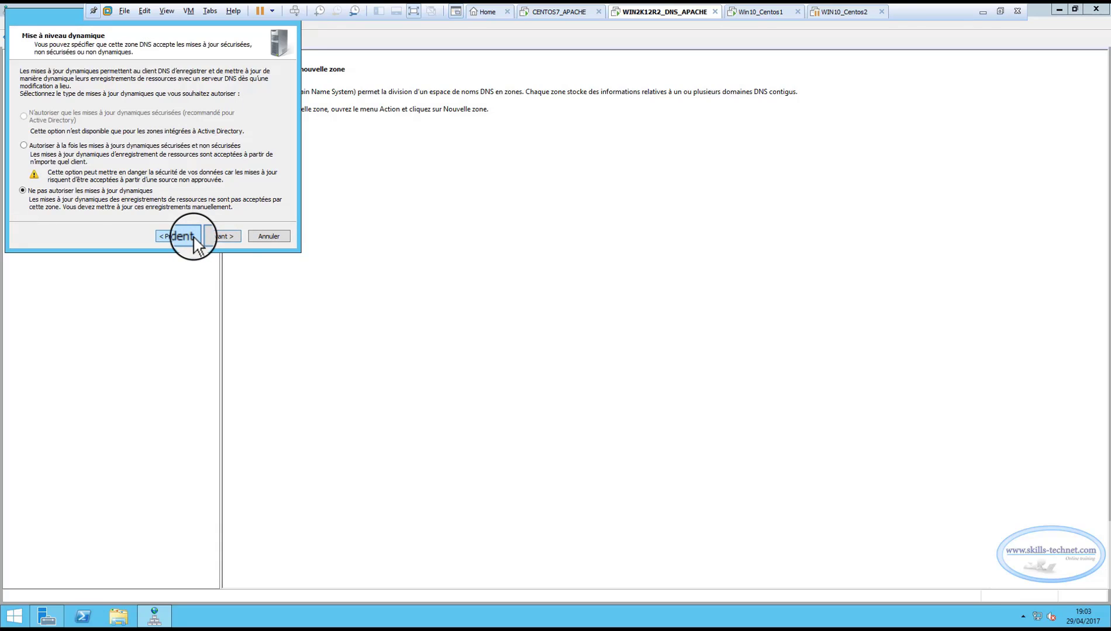
click(37, 146)
click(222, 236)
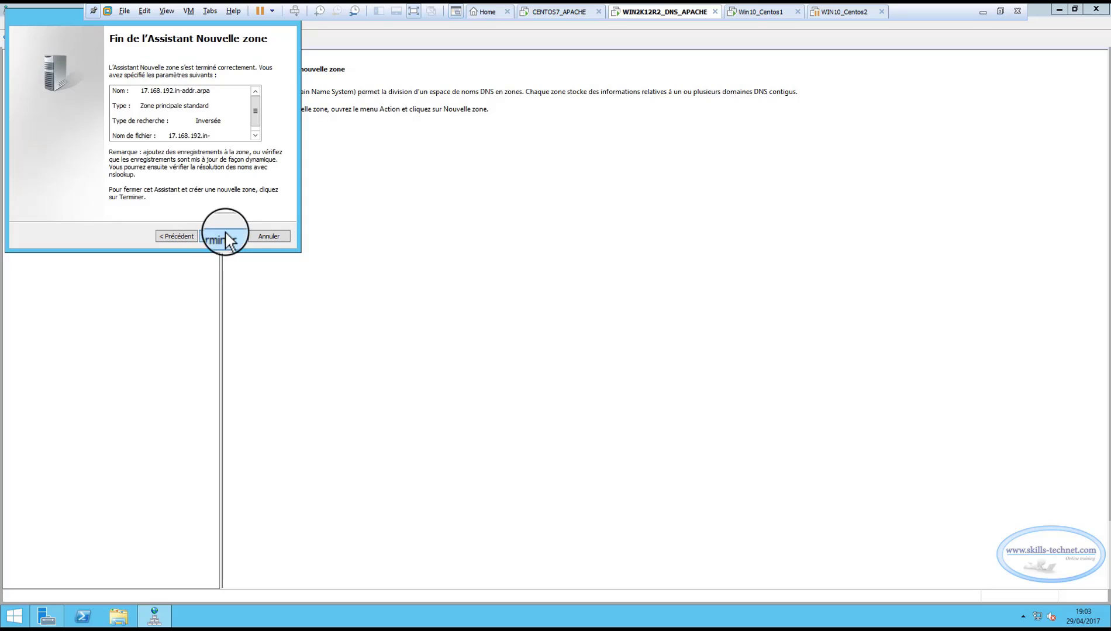
click(219, 236)
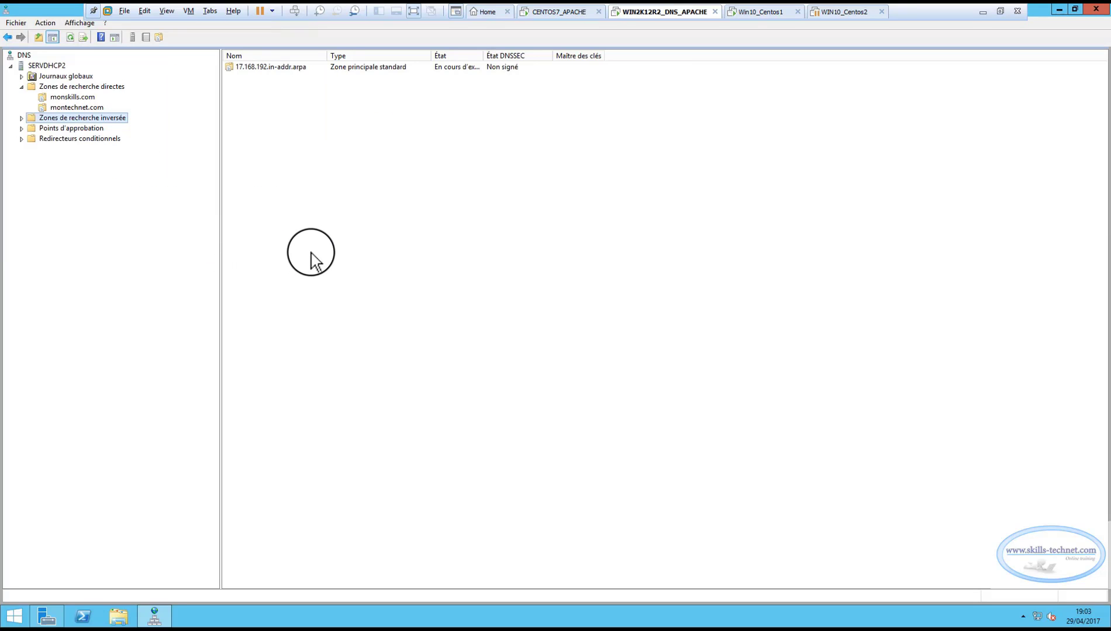
- Open the New Host (A or AAAA) form in monskills.com, then switch to the CENTOS7_APACHE VM
click(66, 99)
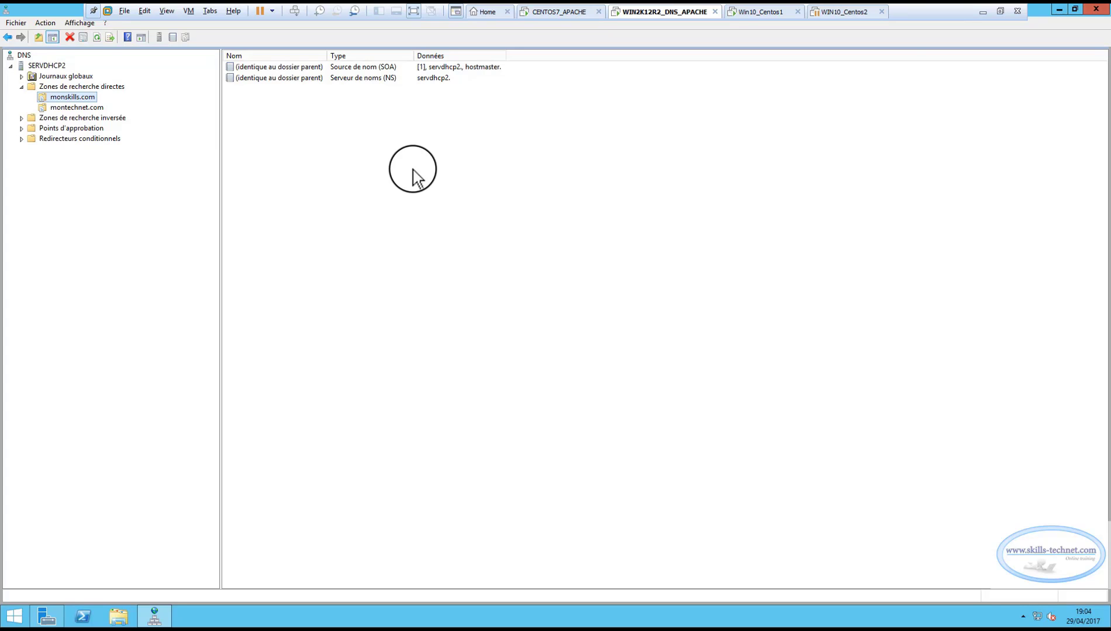
right_click(275, 110)
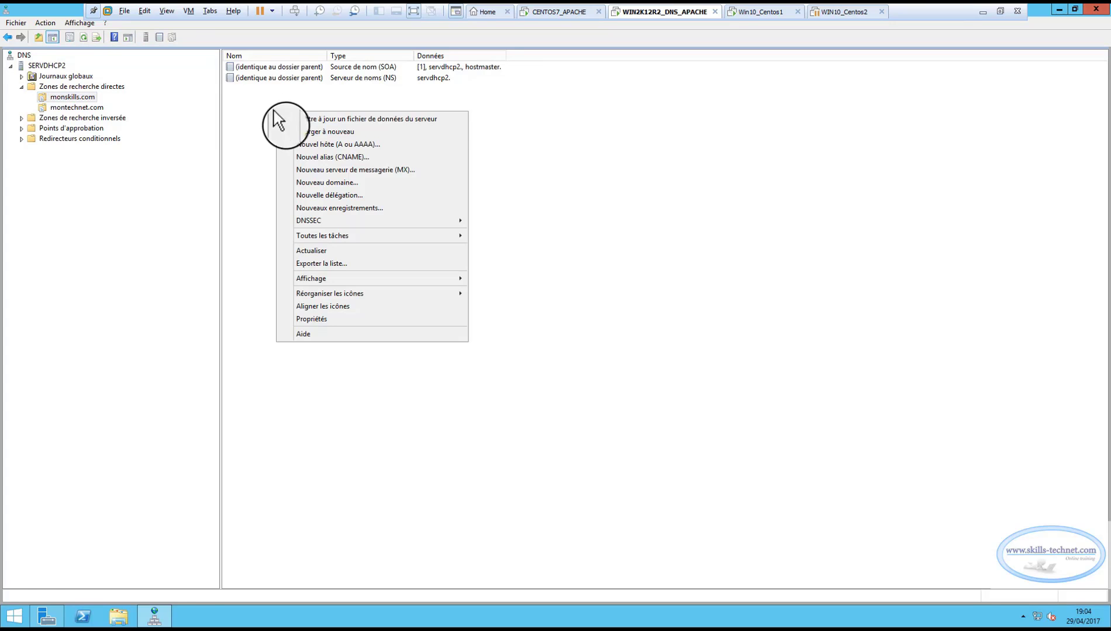
click(318, 144)
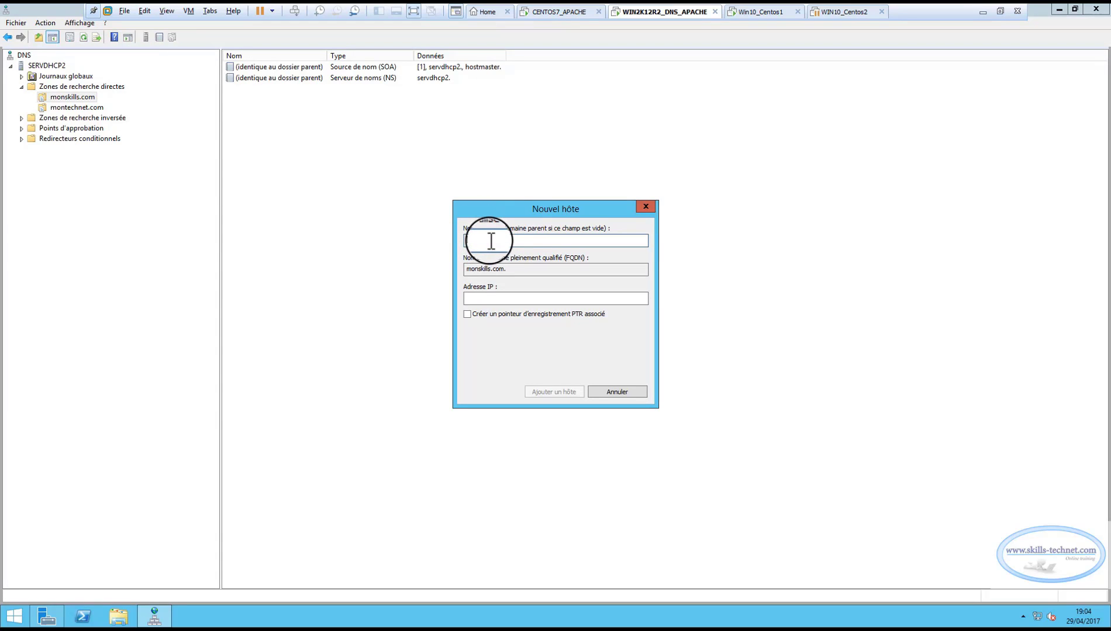
click(562, 13)
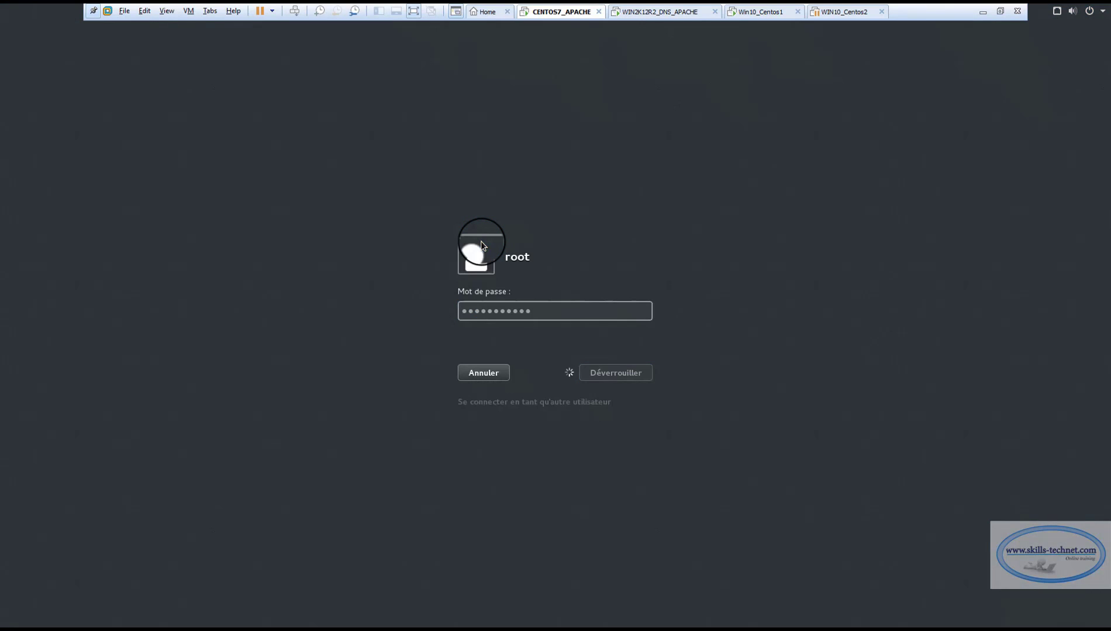
- Unlock CentOS, run hostname, copy servcentos7 from the output, and return to the Windows DNS VM
key(Return)
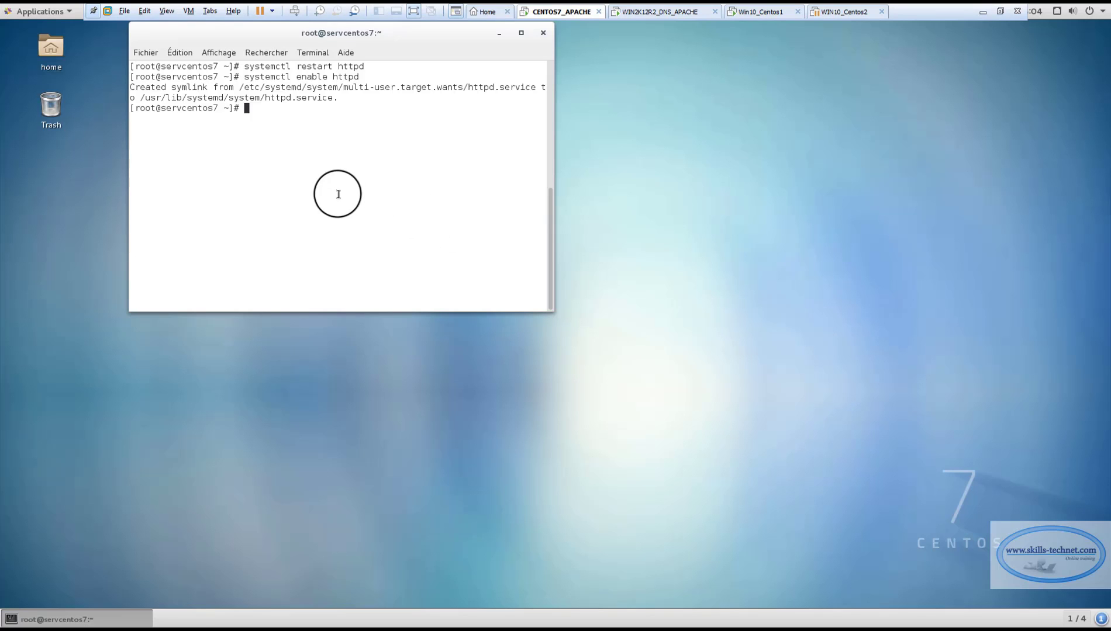
text(hos)
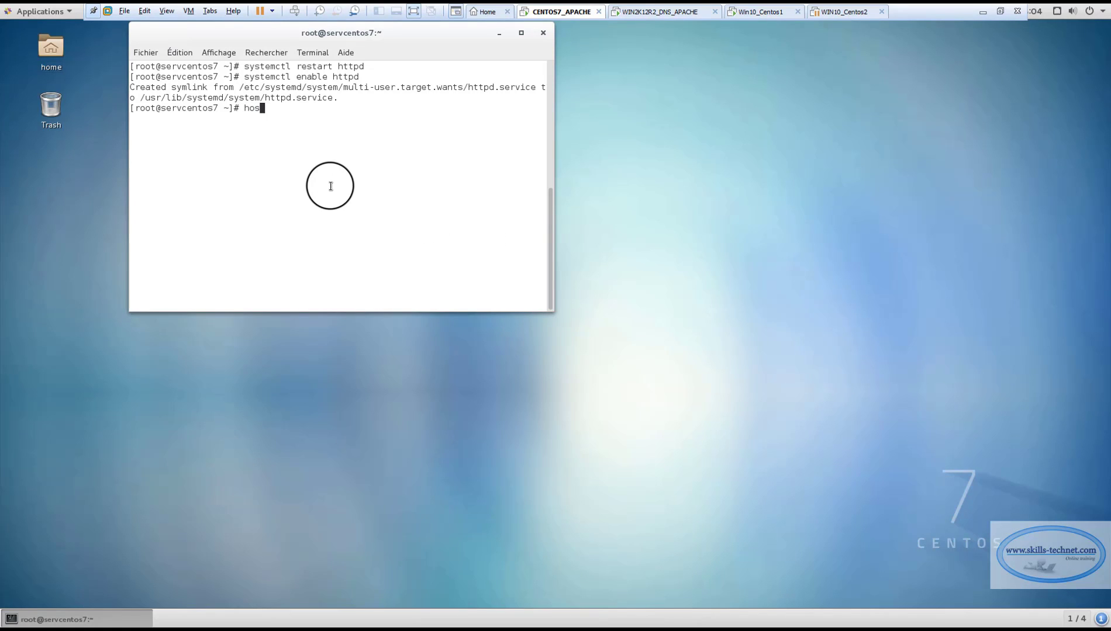
text(tnama)
text(e)
key(Return)
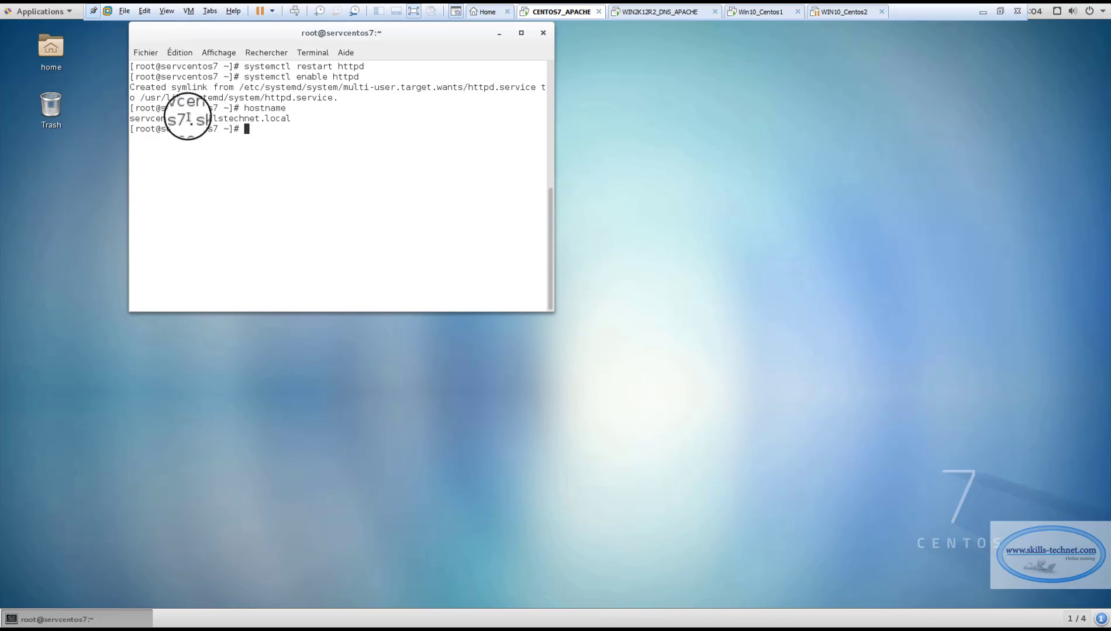
drag(187, 118, 120, 116)
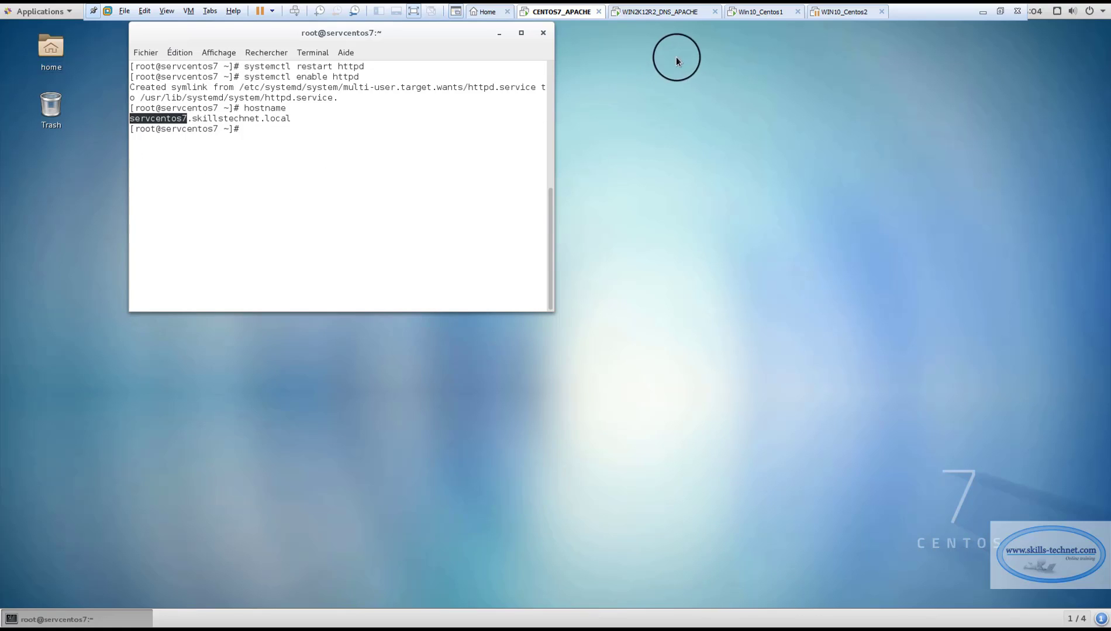
right_click(161, 119)
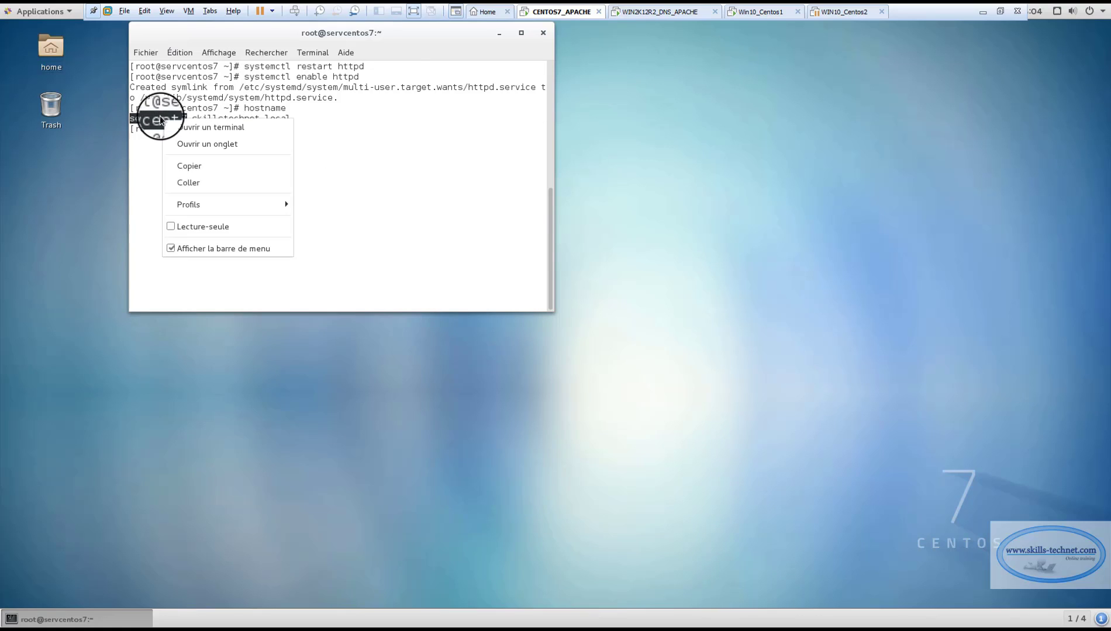
click(190, 163)
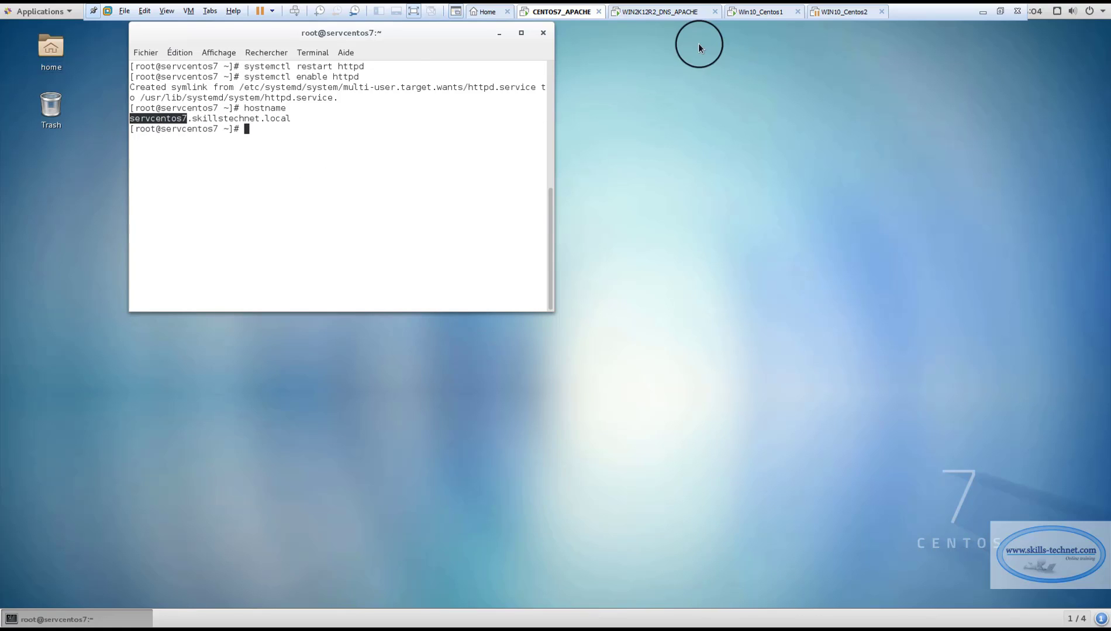
click(670, 11)
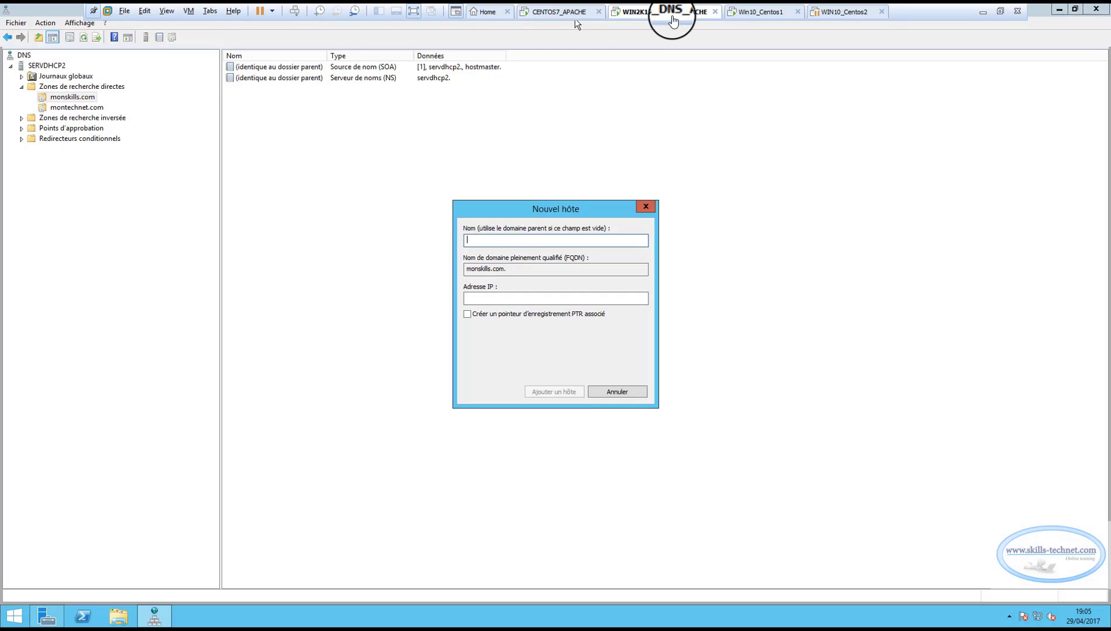
- Add host servcentos7 at 192.168.17.40 to monskills.com with an associated PTR record
right_click(481, 240)
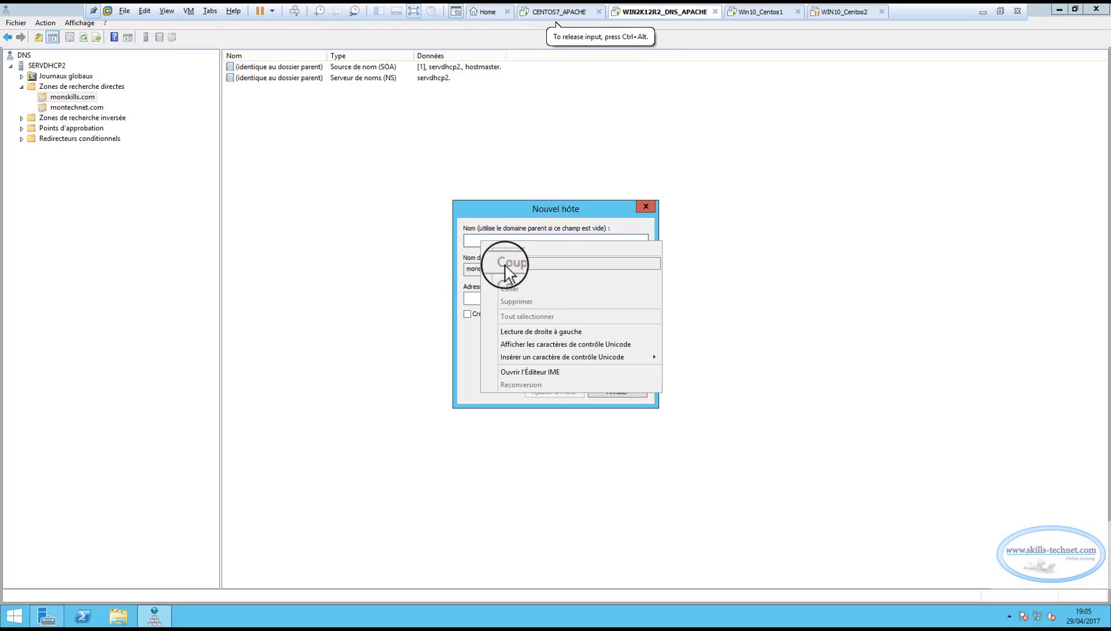
click(474, 239)
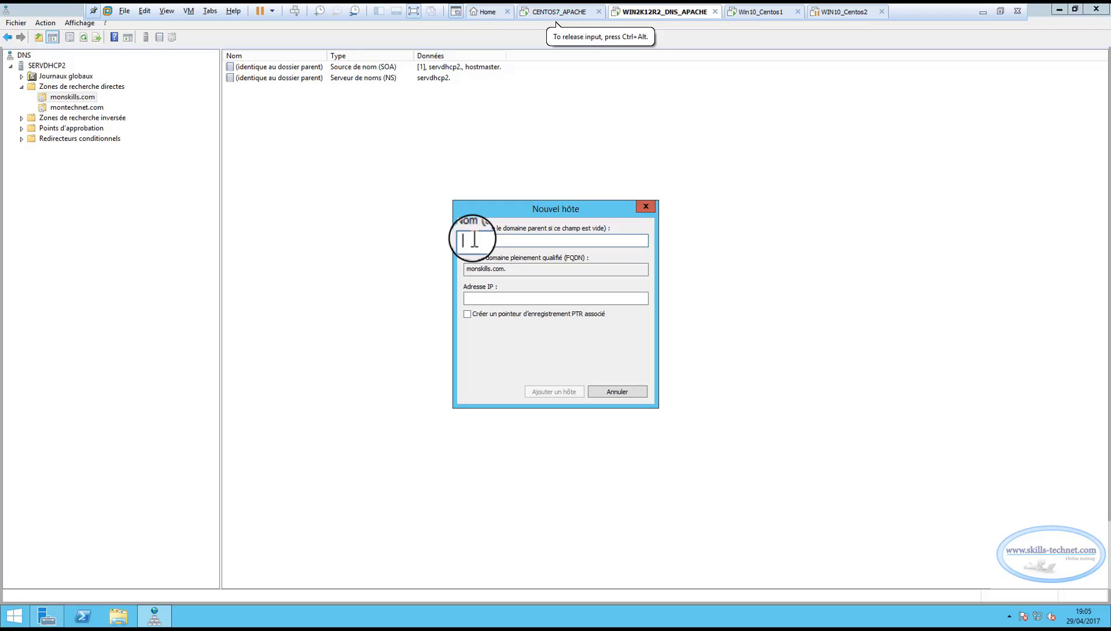
text(serv)
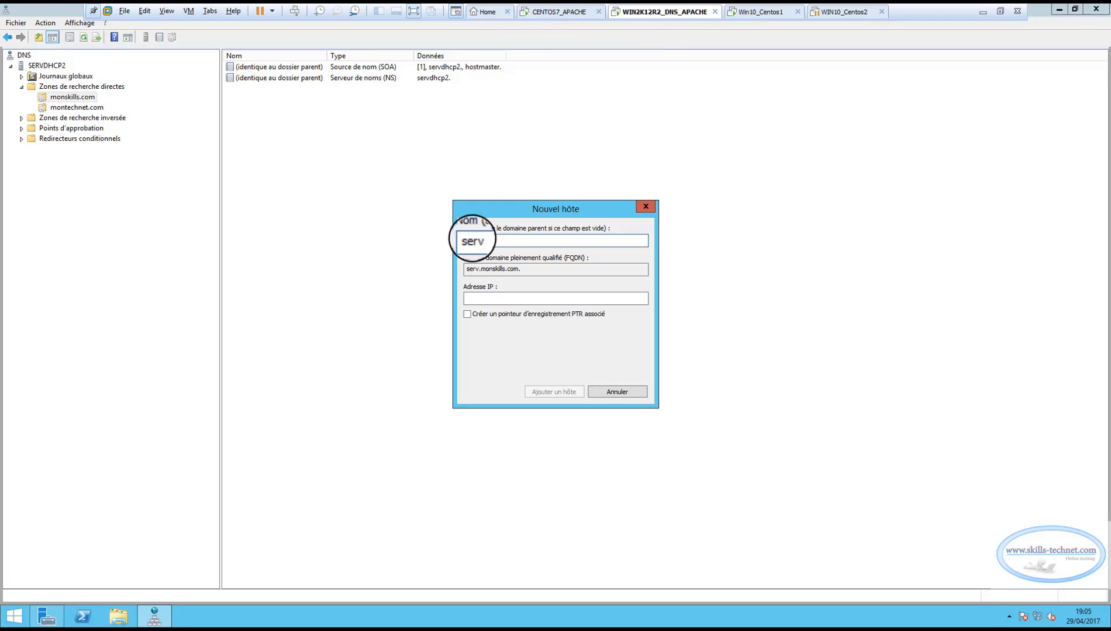
text(centos7)
click(493, 297)
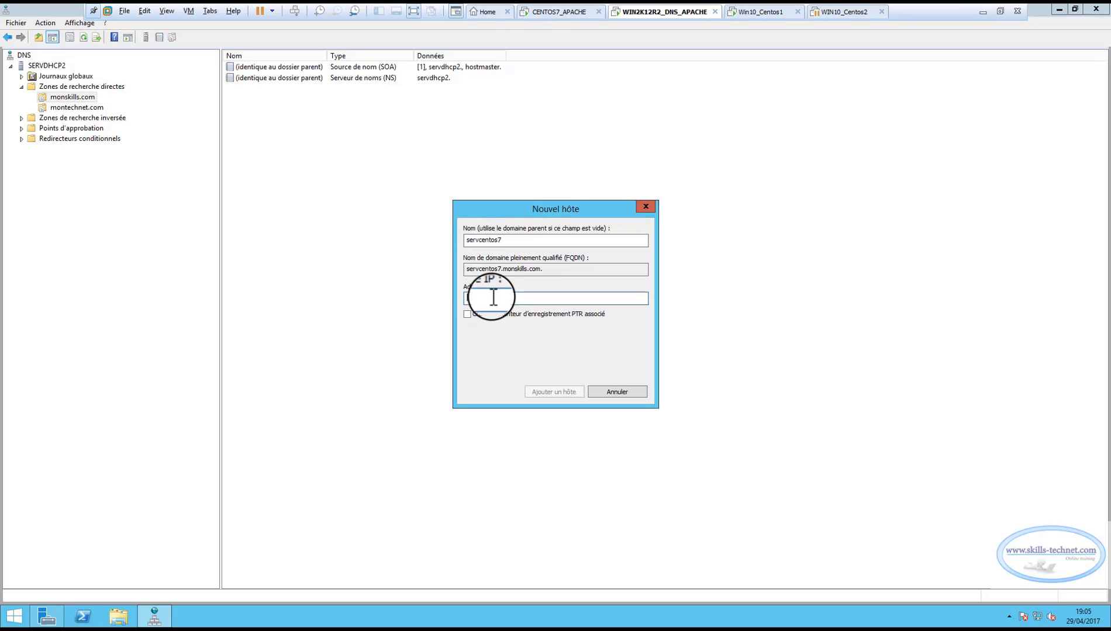
text(168.17.4)
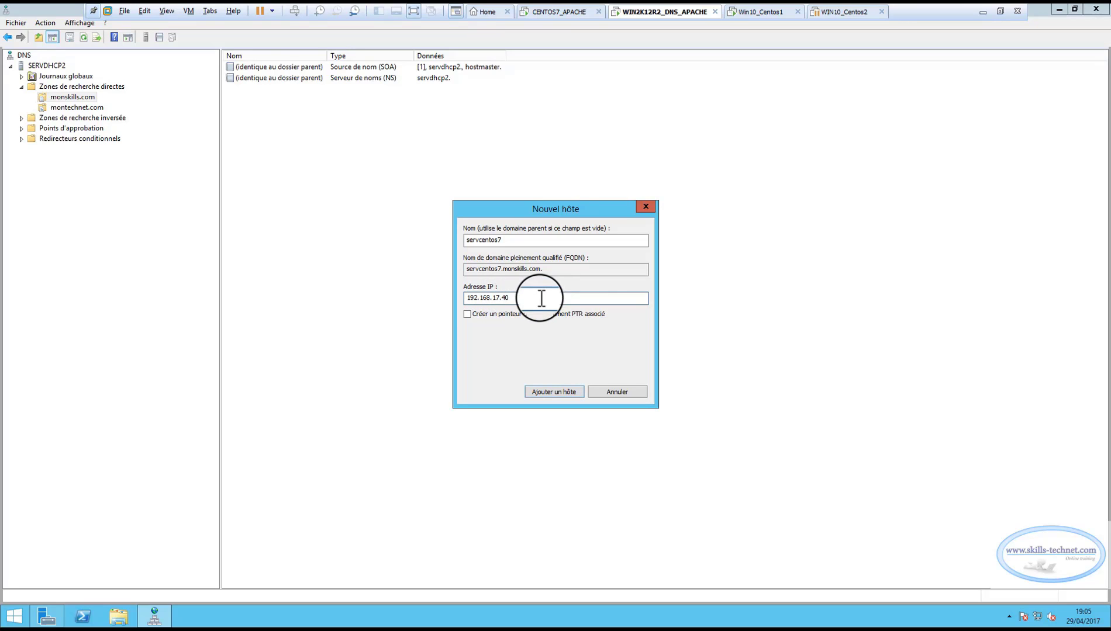
text(0)
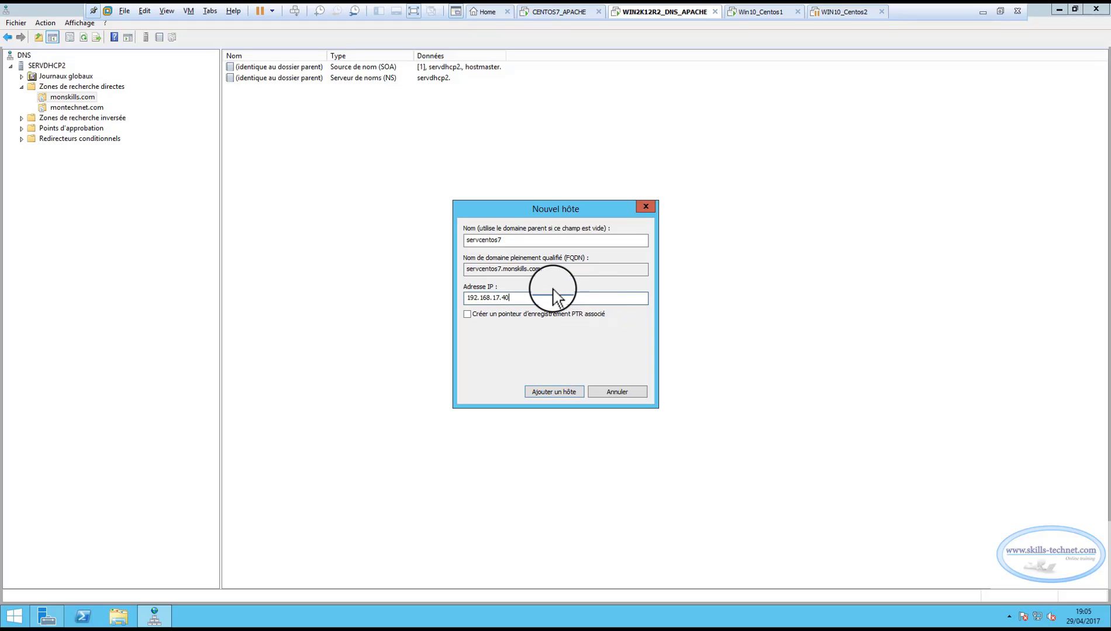
click(471, 314)
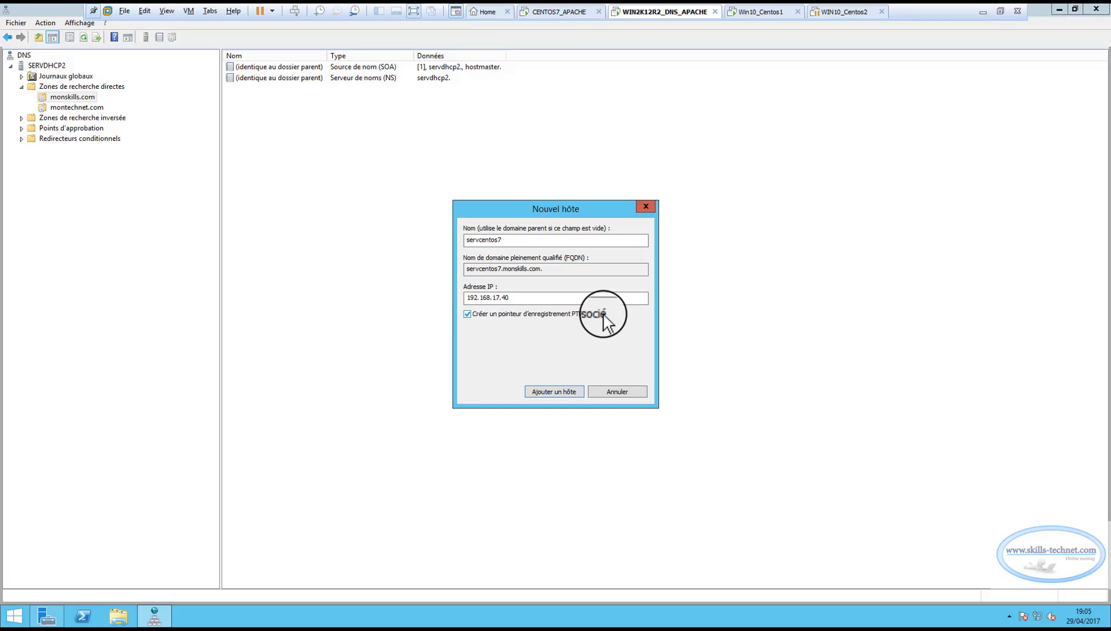
click(555, 392)
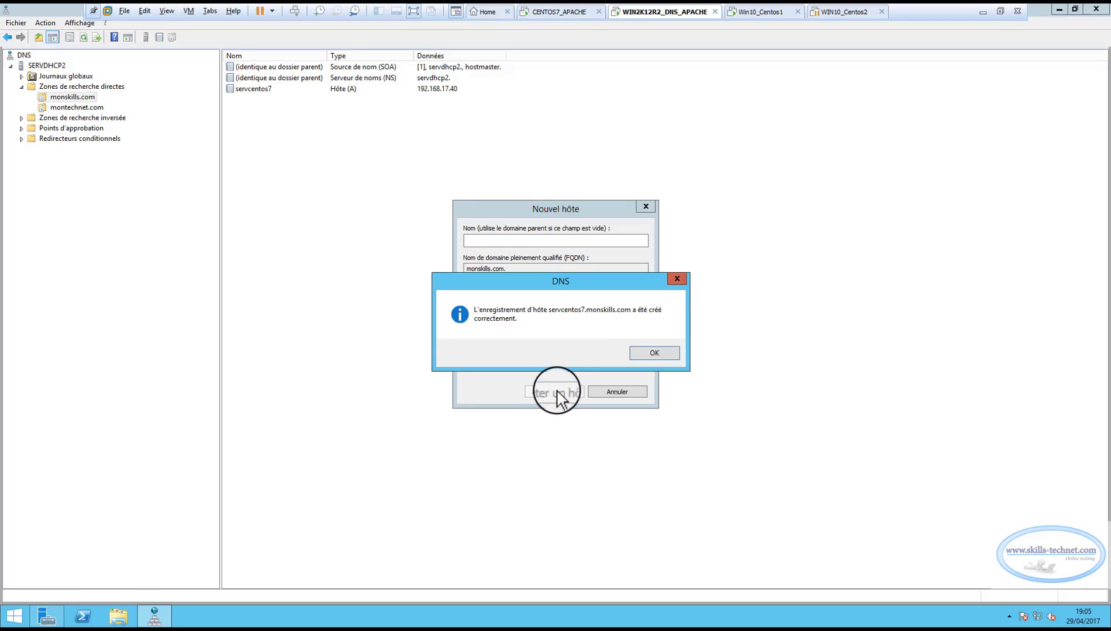
click(633, 351)
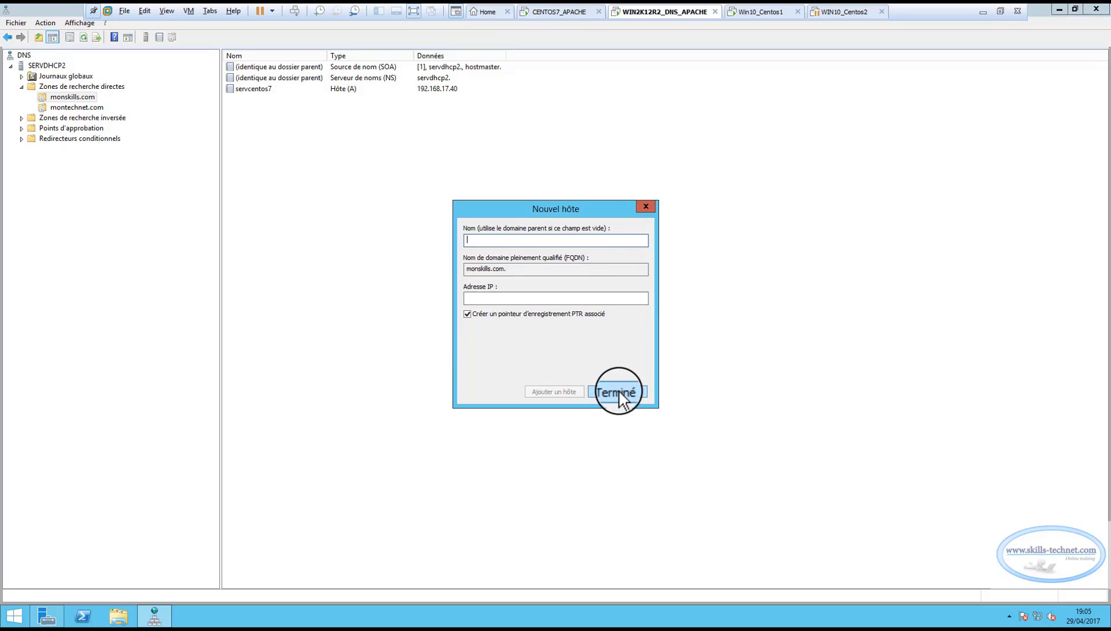
click(619, 393)
right_click(297, 139)
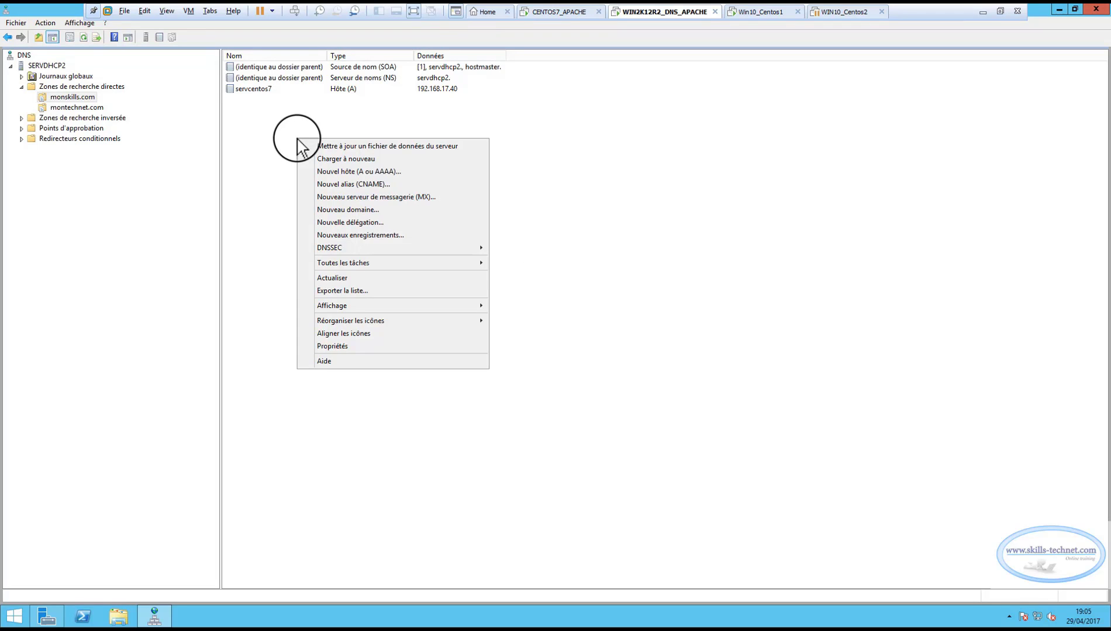
- Create the www alias in monskills.com, browsing to servcentos7 as its target host
click(352, 184)
drag(479, 174, 415, 203)
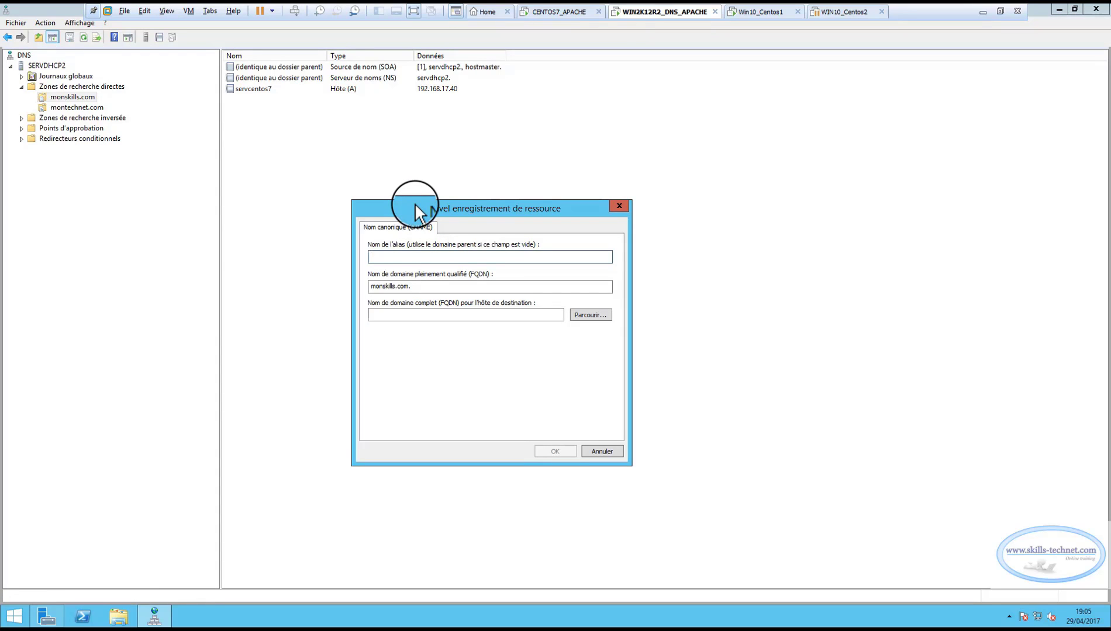
text(ww)
key(BackSpace)
key(BackSpace)
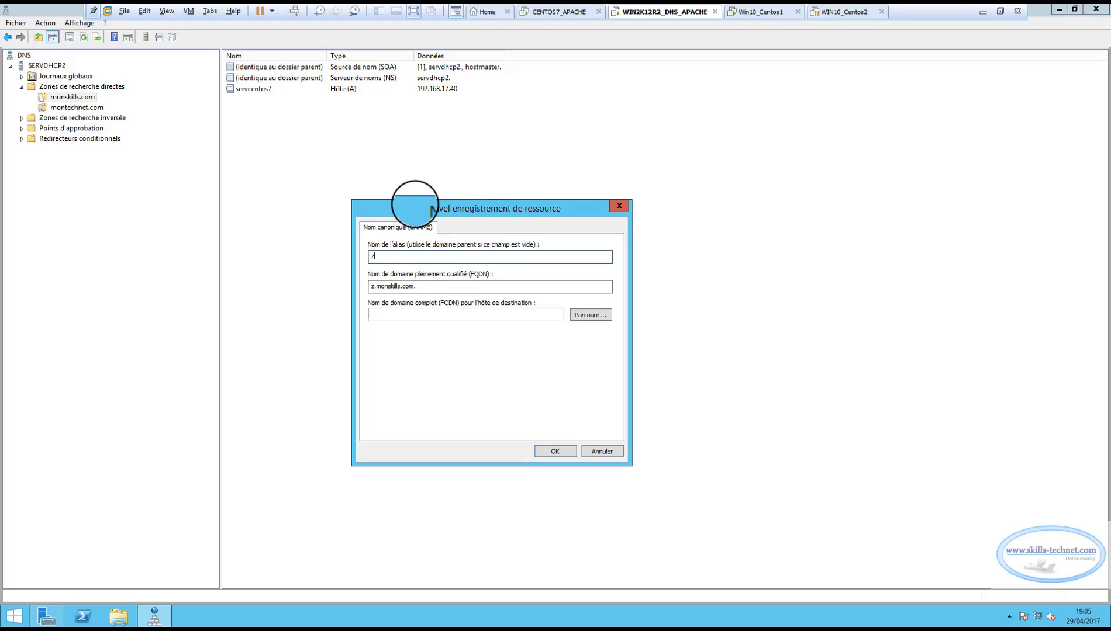
text(www)
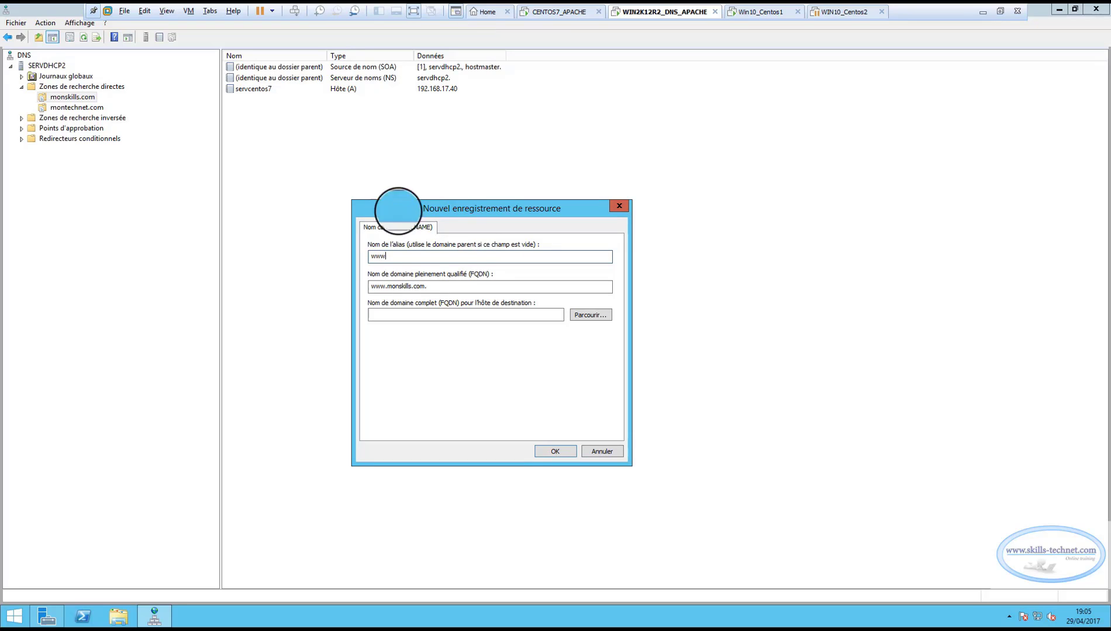
drag(430, 282, 370, 284)
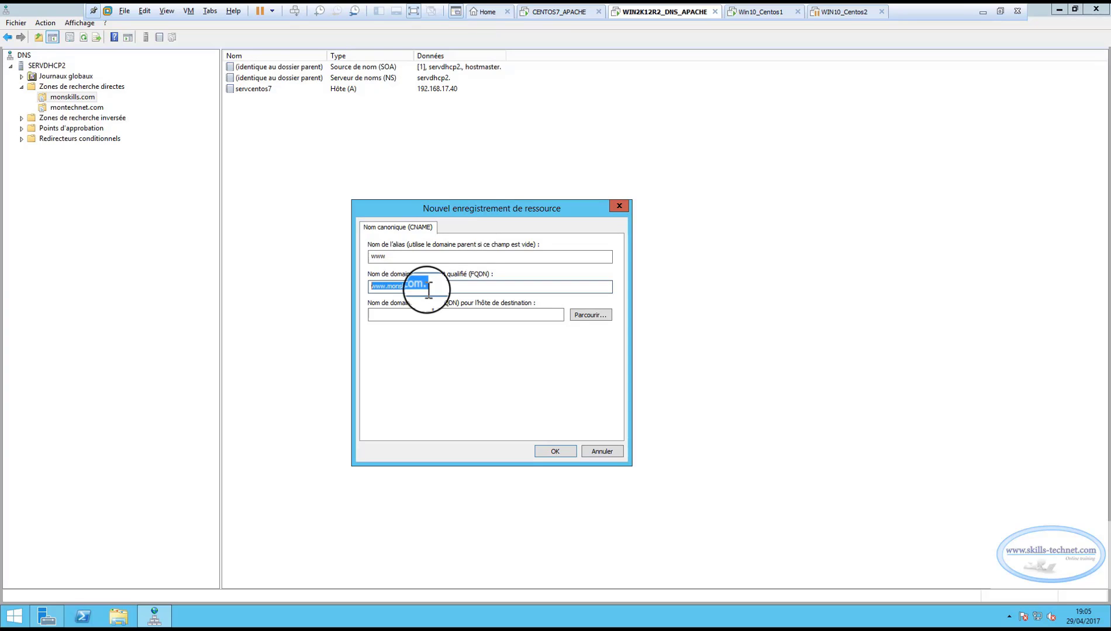
click(588, 318)
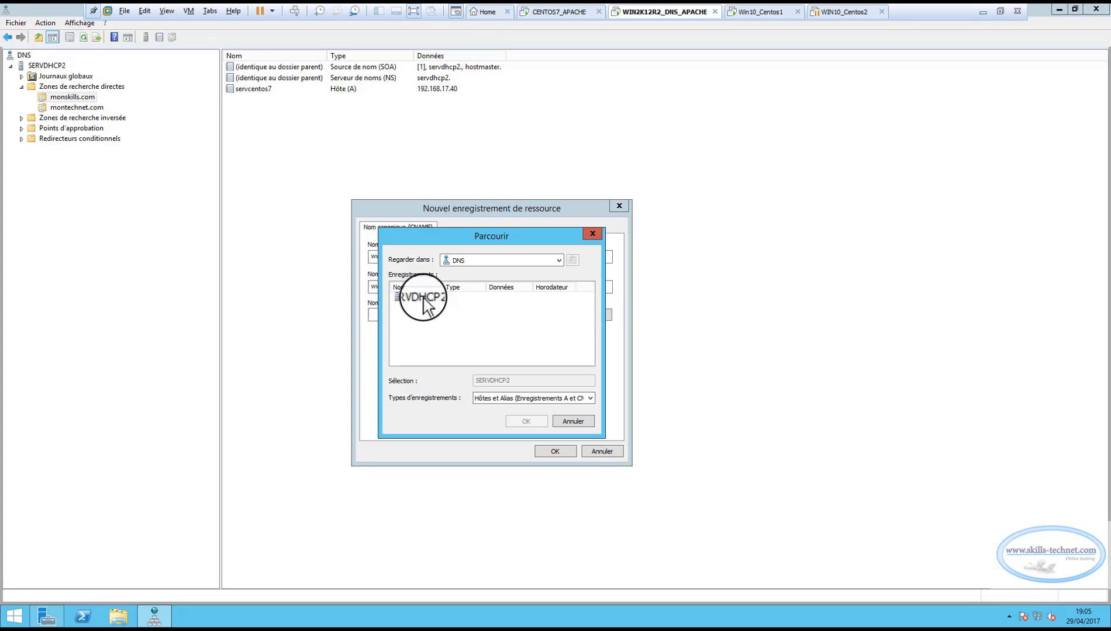
double_click(425, 299)
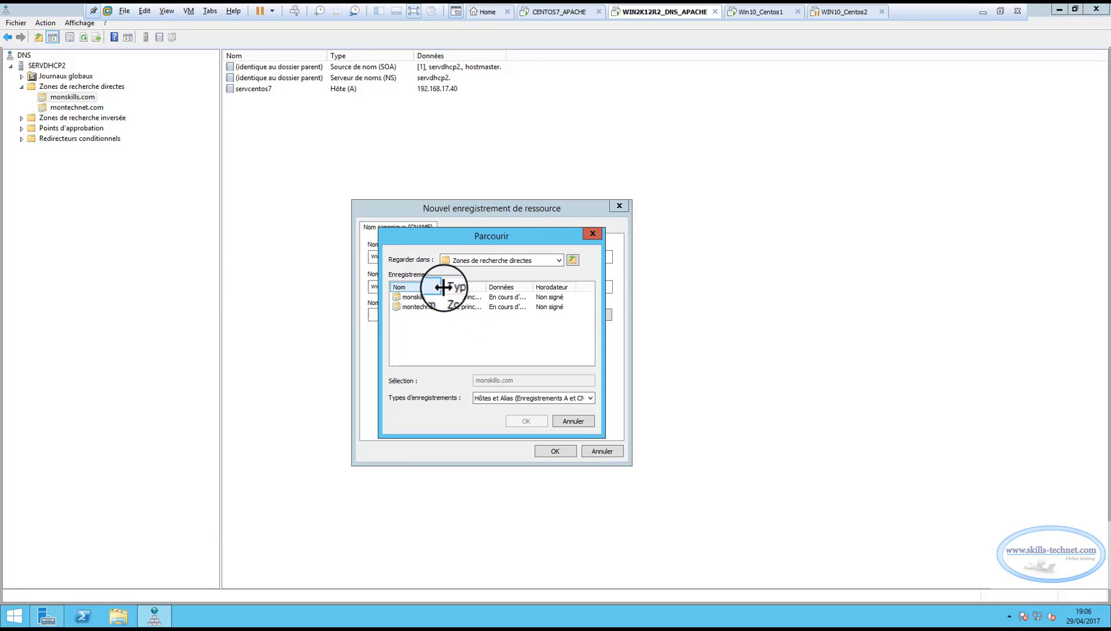
drag(467, 285, 473, 286)
double_click(418, 297)
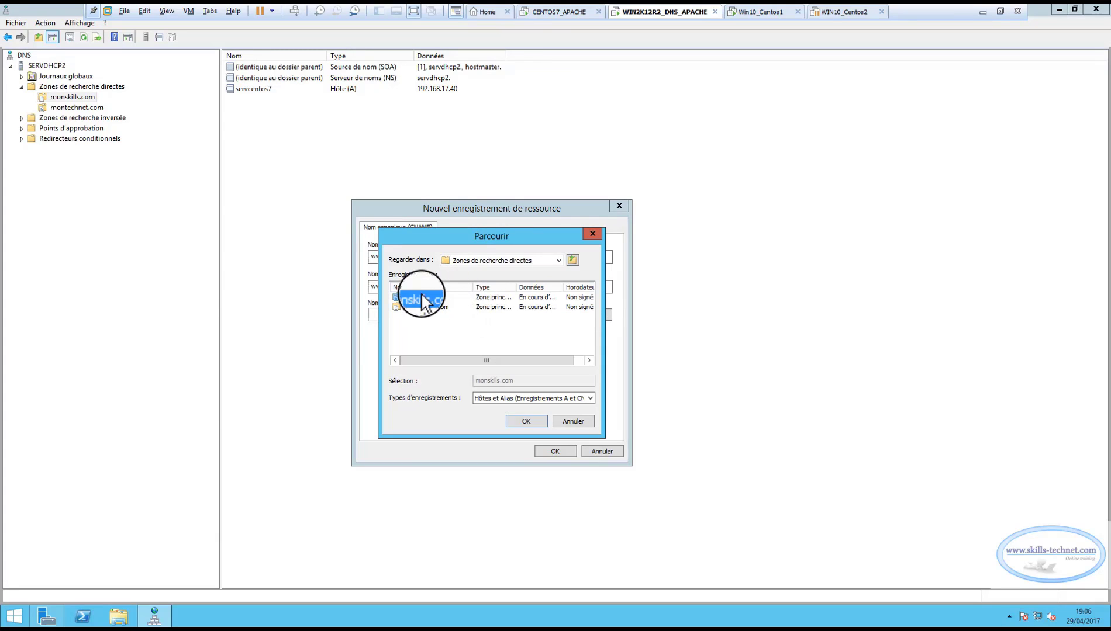
double_click(418, 297)
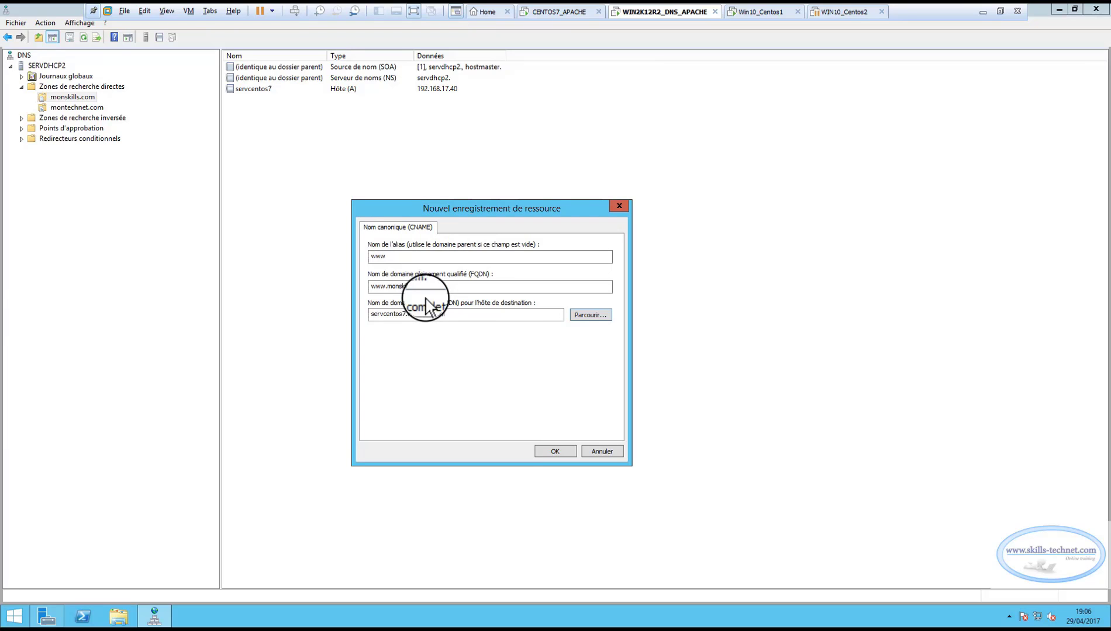
click(553, 453)
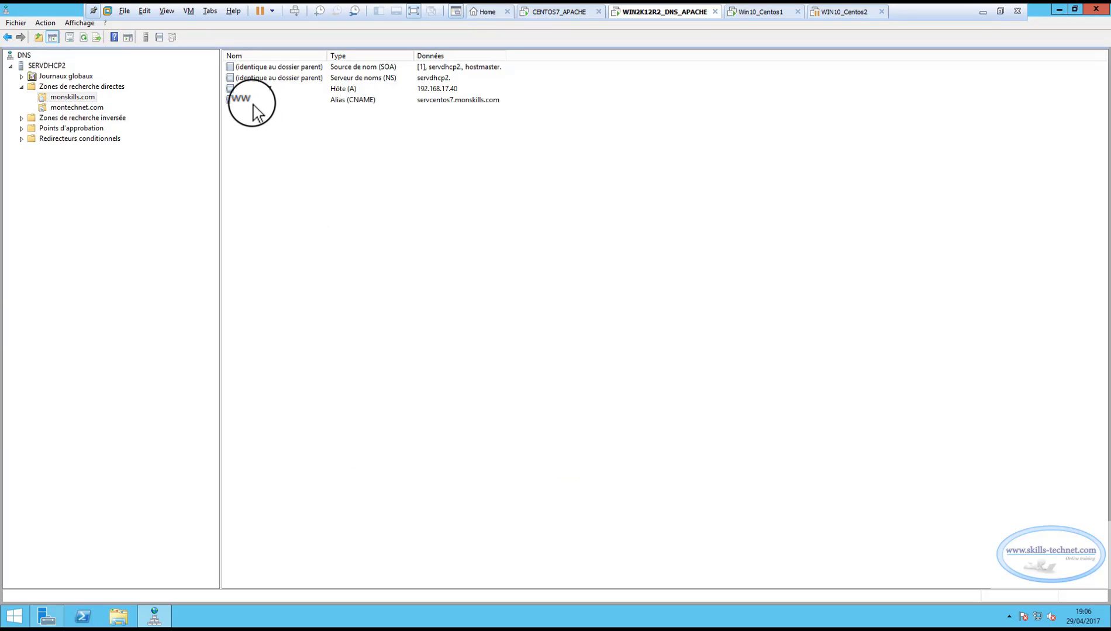
- Add host (A) record servcento7 with IP 192.168.17.40 to the montechnet.com zone
click(73, 107)
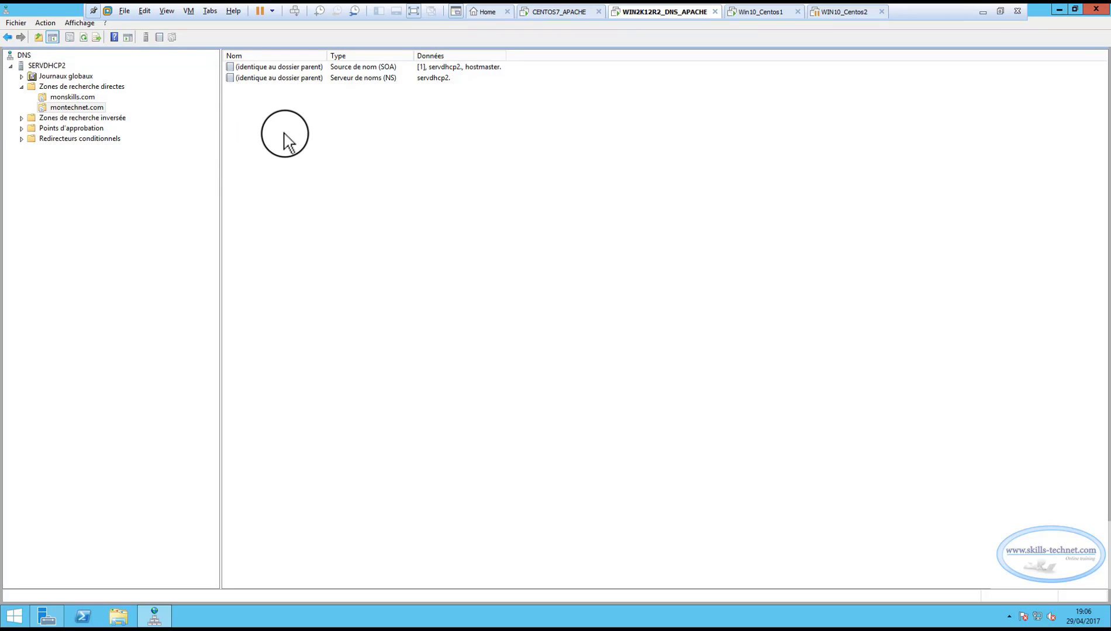
right_click(284, 135)
click(319, 166)
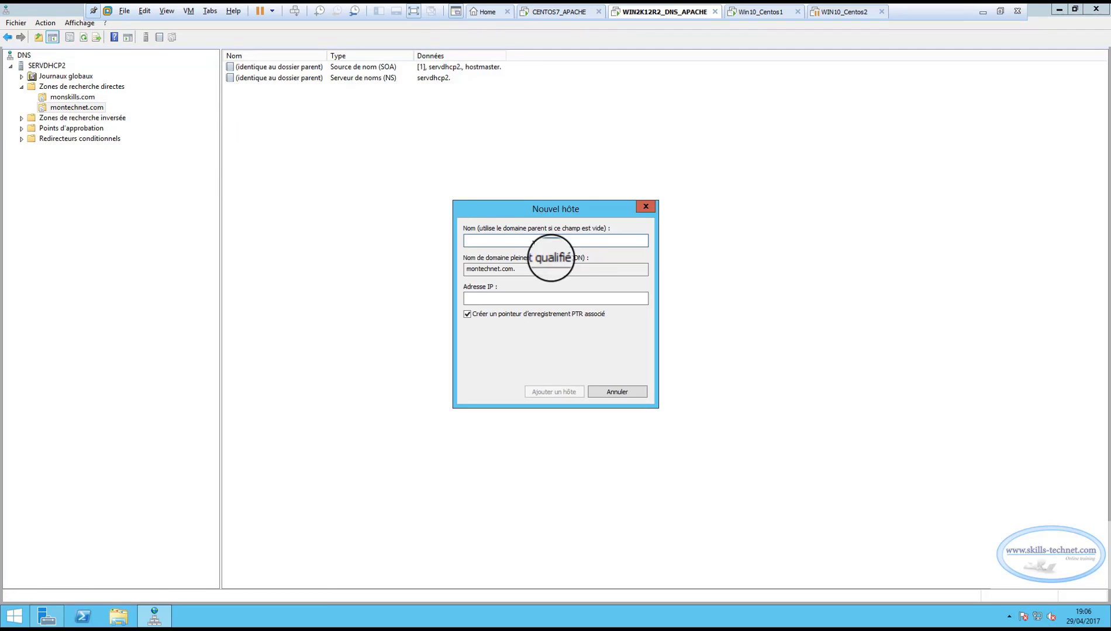
text(s)
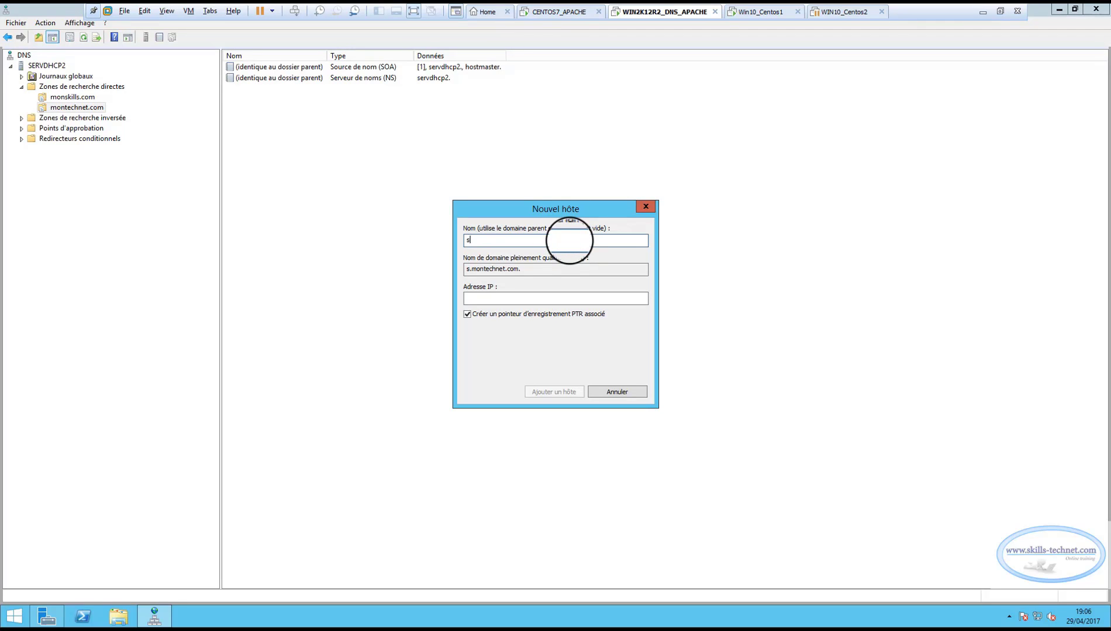
text(ervcento7)
click(523, 298)
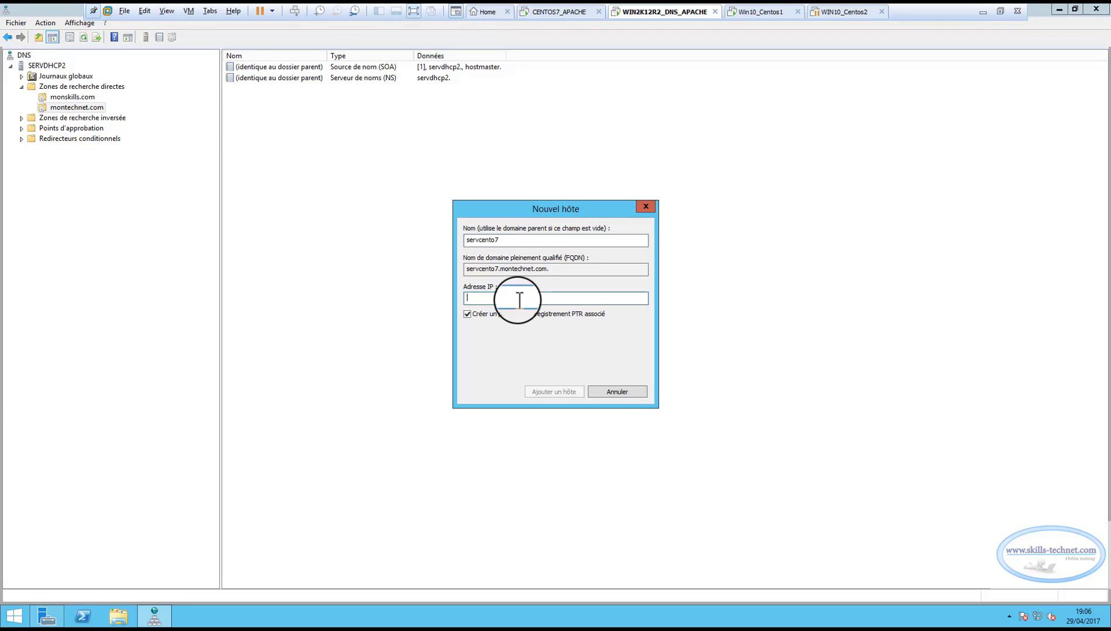
text(192.168)
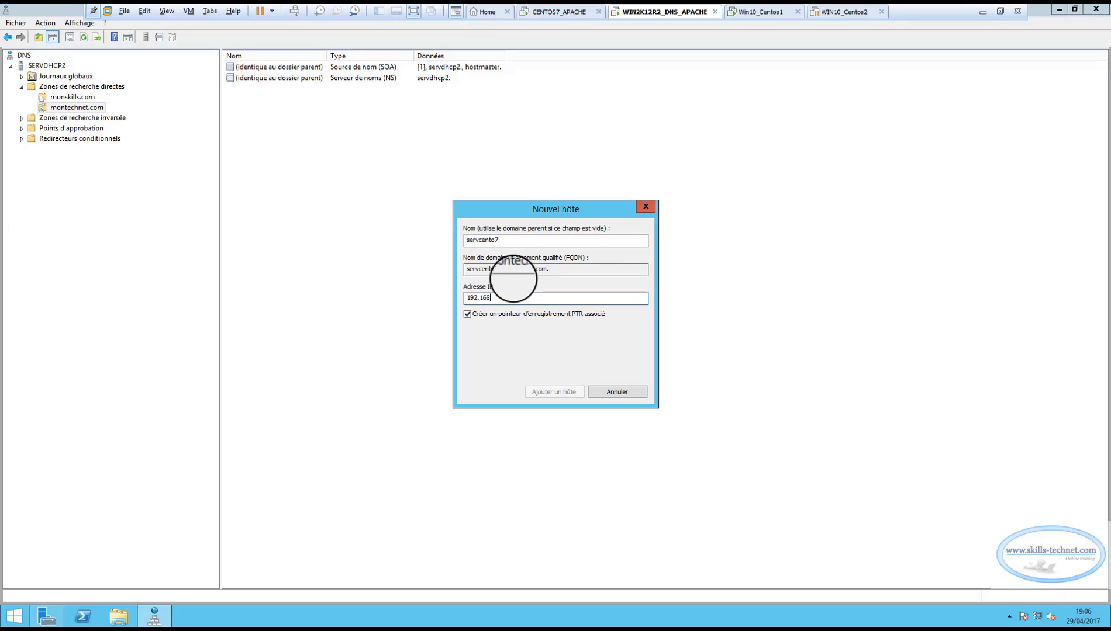
text(.17.1)
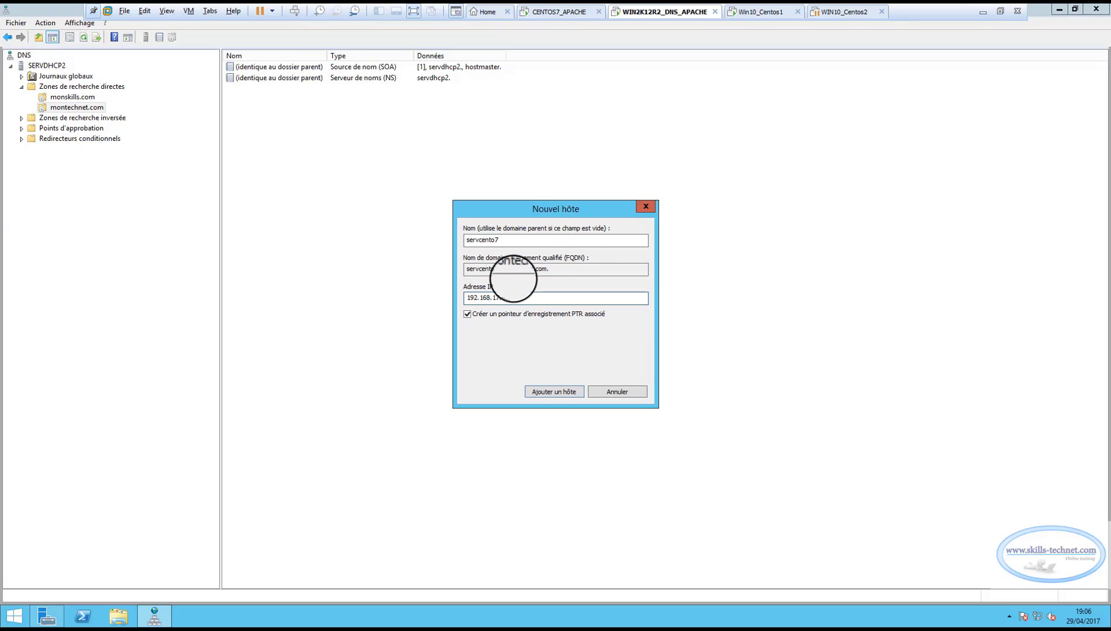
text(0)
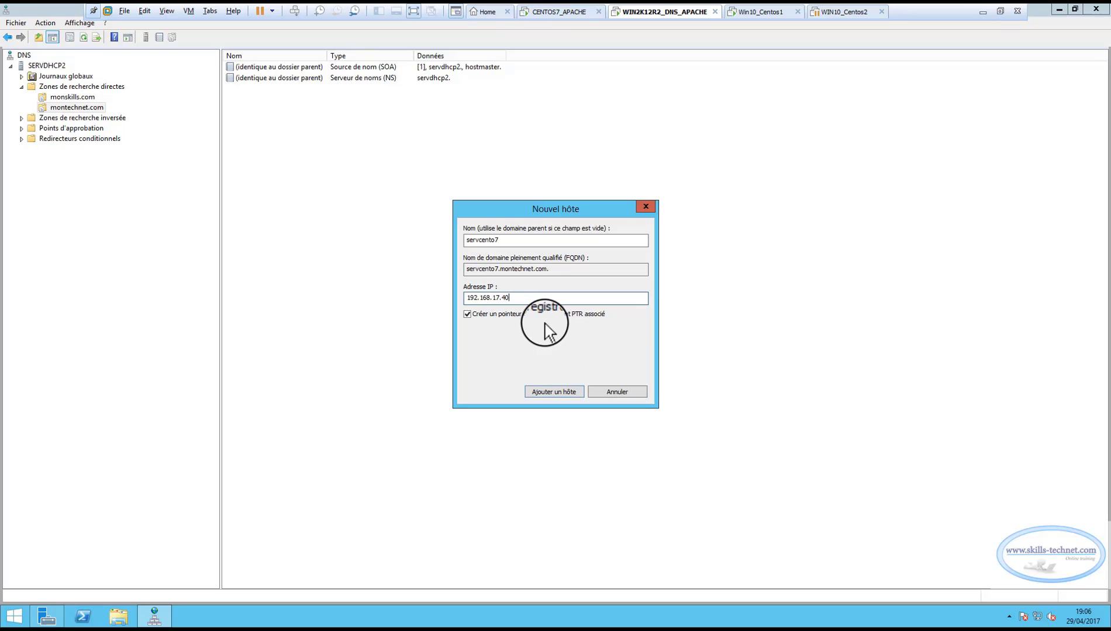
click(547, 392)
click(652, 355)
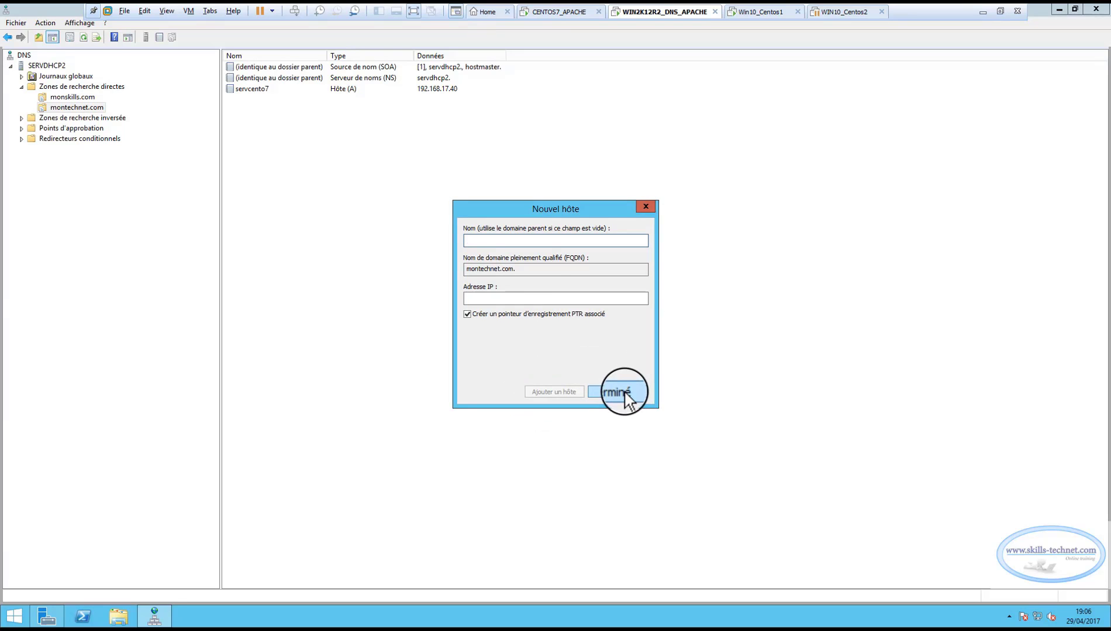
click(623, 395)
- Create a www CNAME alias in montechnet.com targeting servcento7.montechnet.com
right_click(336, 157)
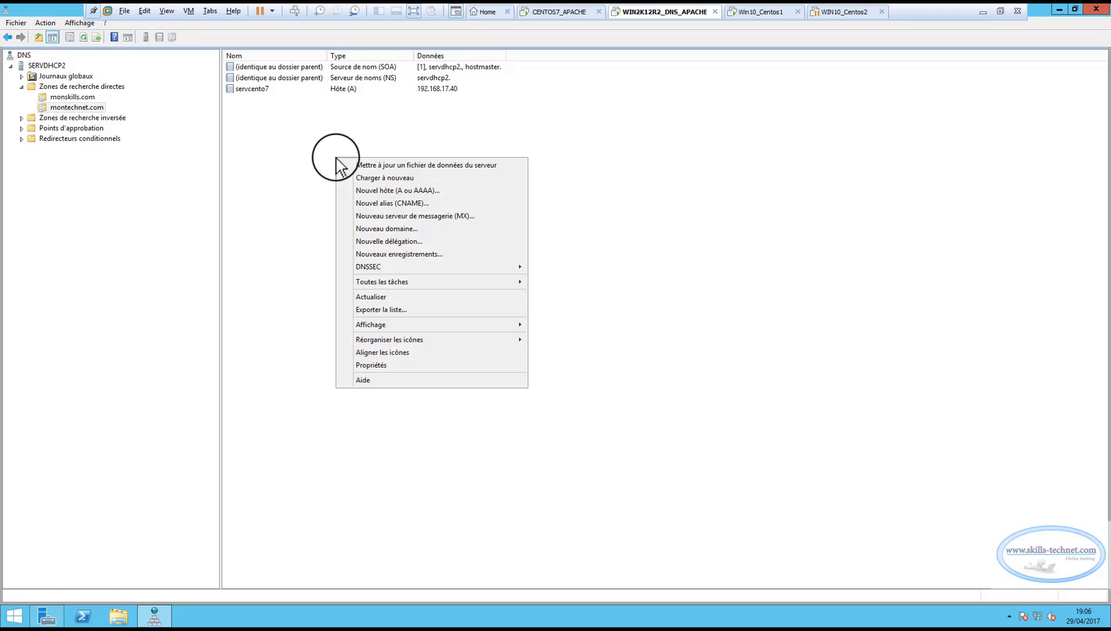
click(382, 204)
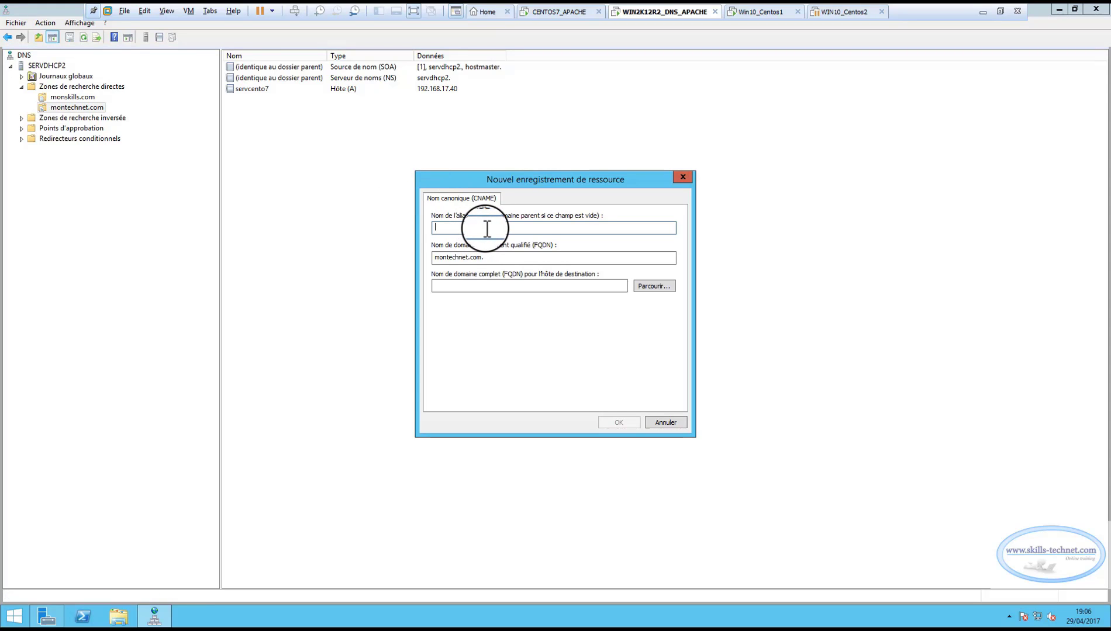
text(wwww)
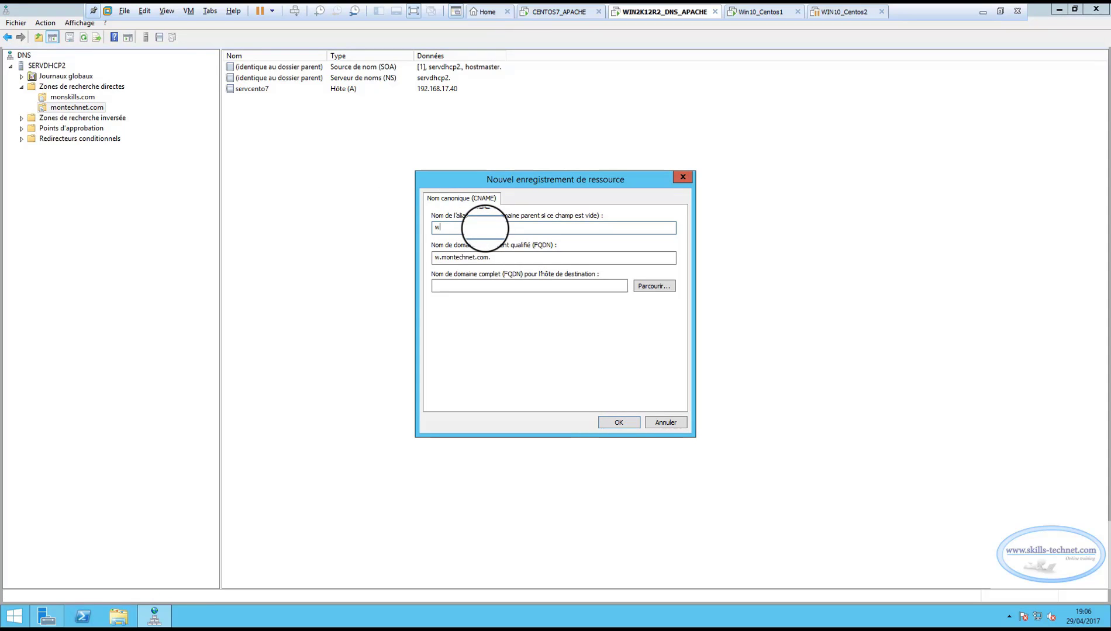
click(654, 286)
double_click(489, 269)
double_click(493, 278)
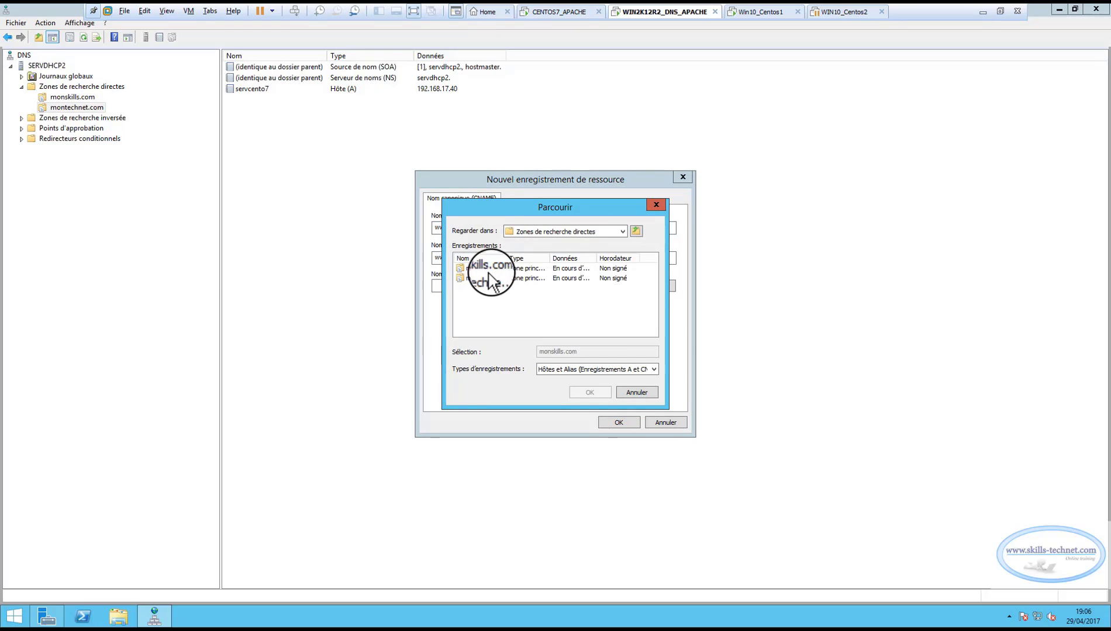
double_click(489, 279)
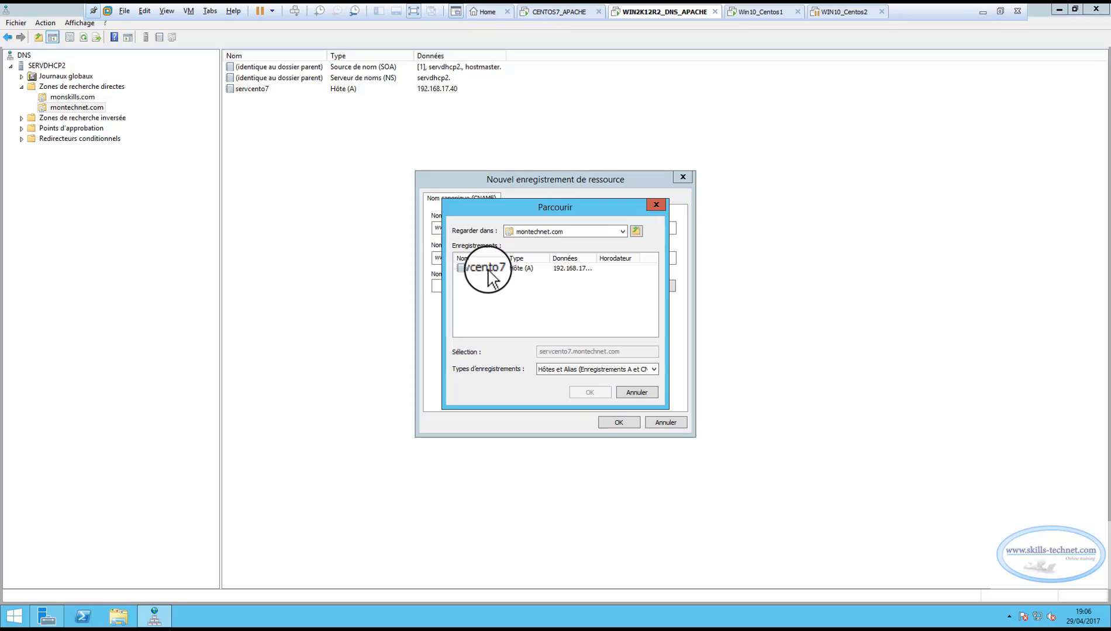
double_click(490, 275)
click(608, 422)
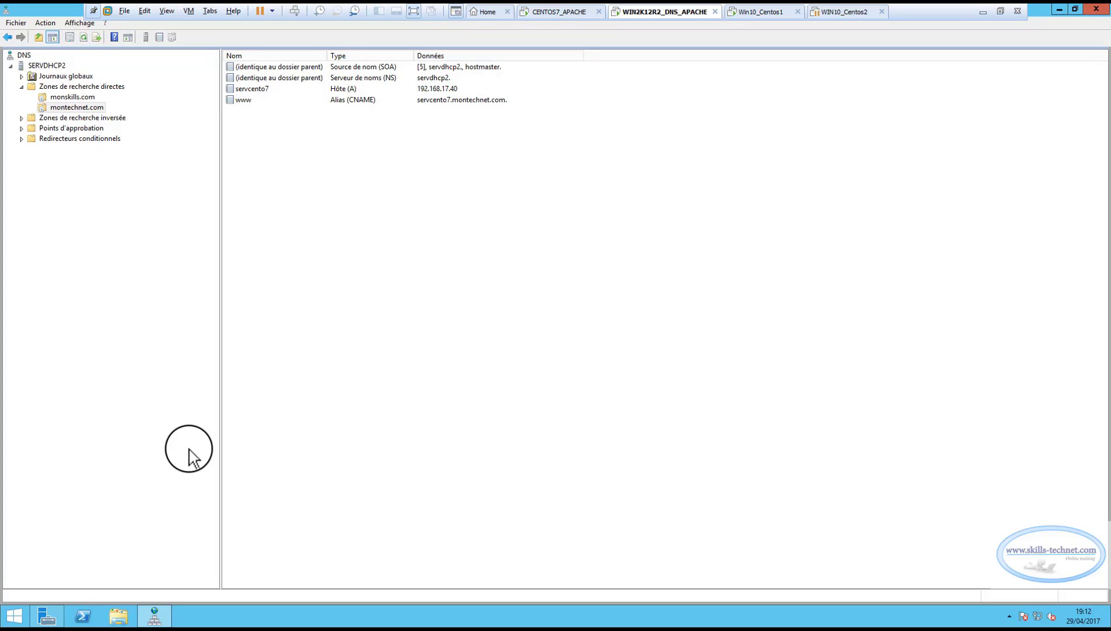
right_click(13, 614)
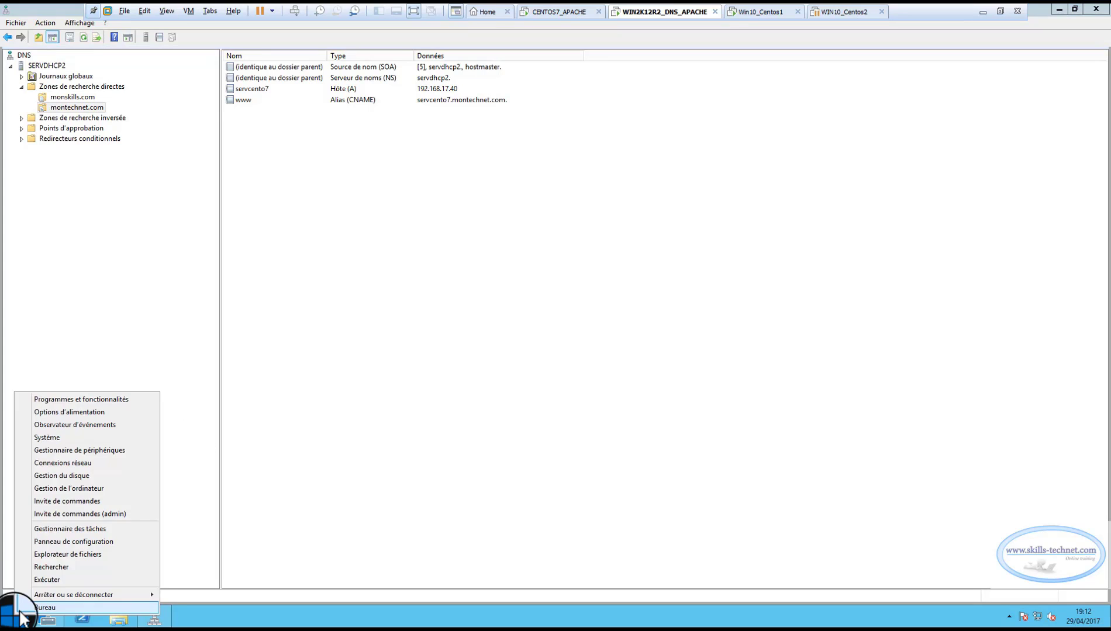
click(47, 577)
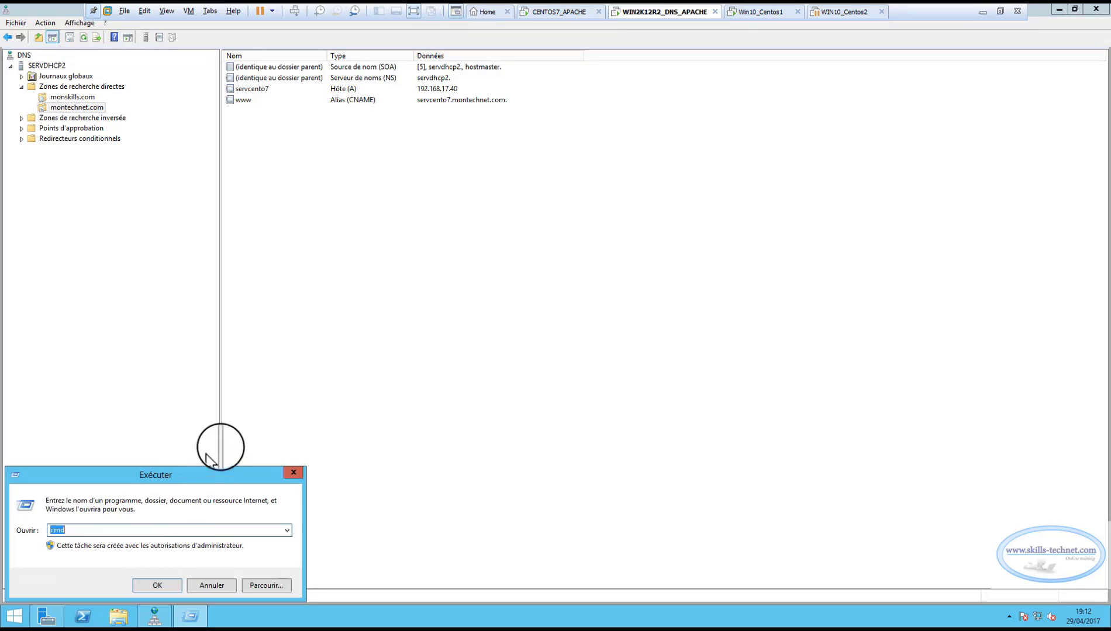
click(158, 585)
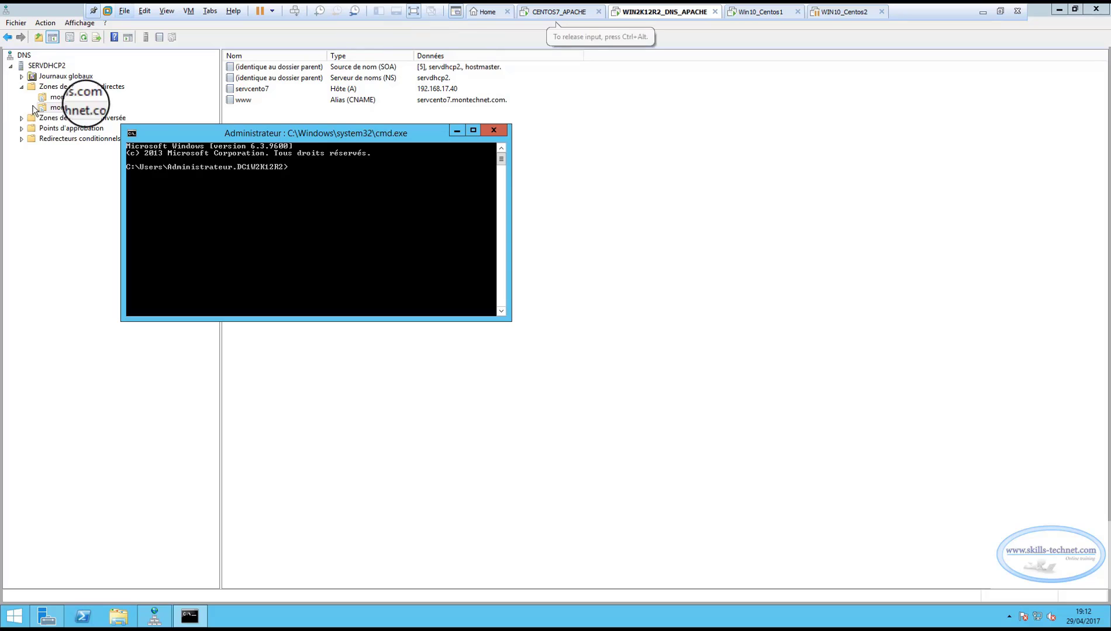
text(ing www)
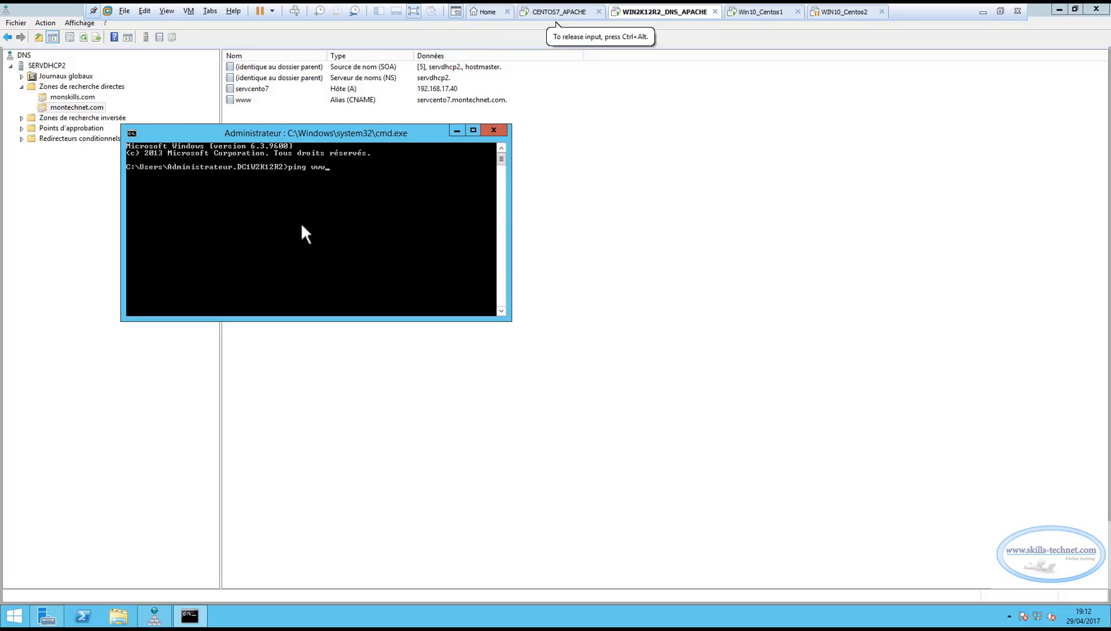
text(.mon)
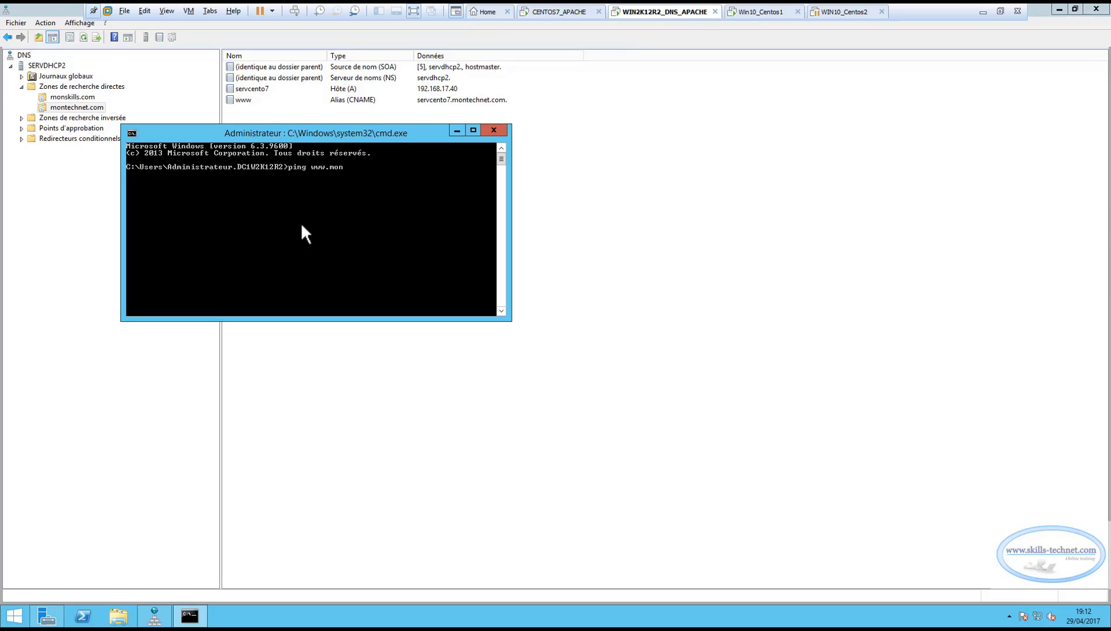
text(skills.com)
key(Return)
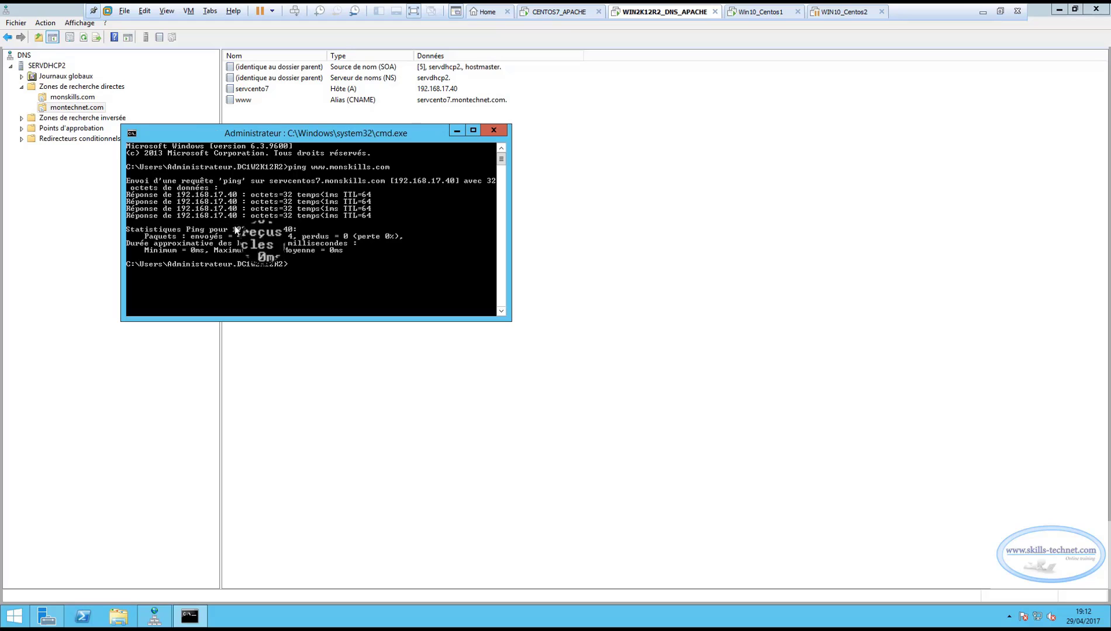
key(Up)
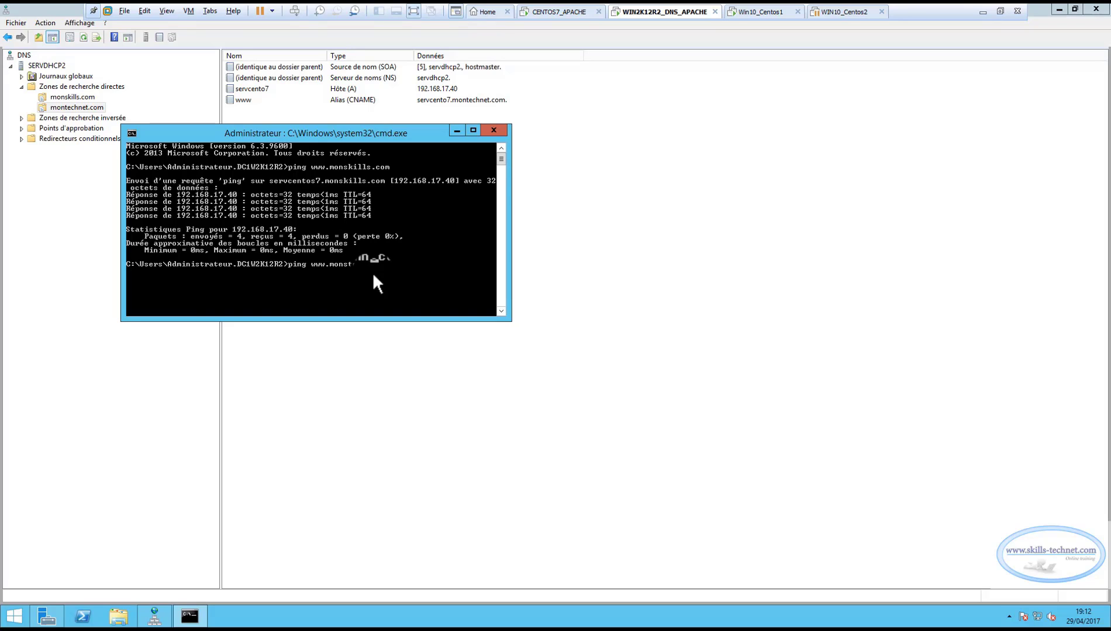
key(Return)
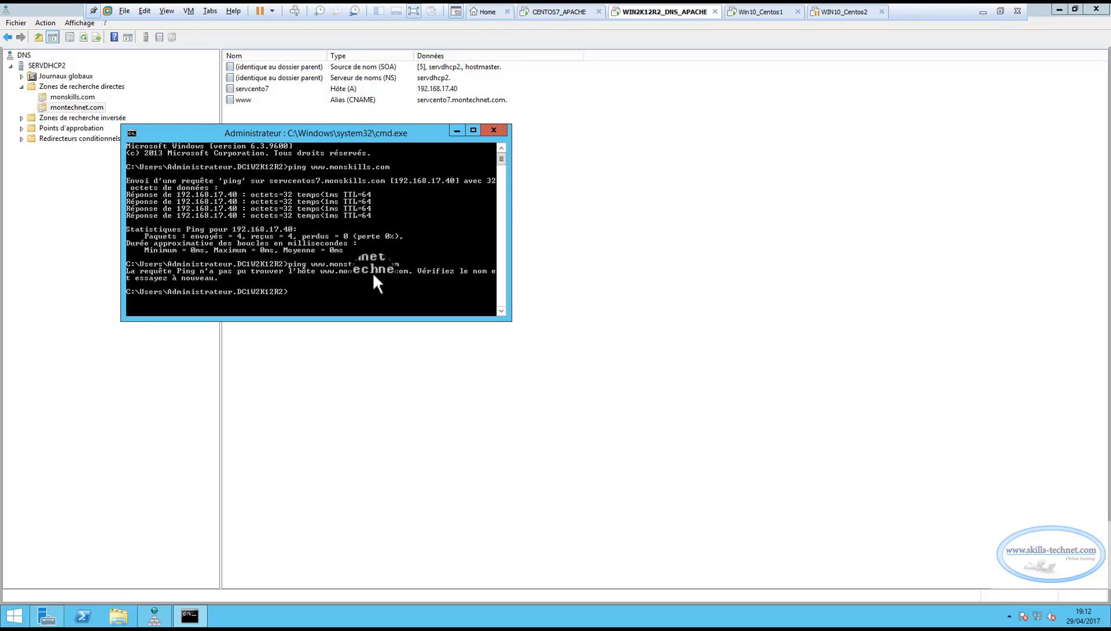
key(Up)
key(Return)
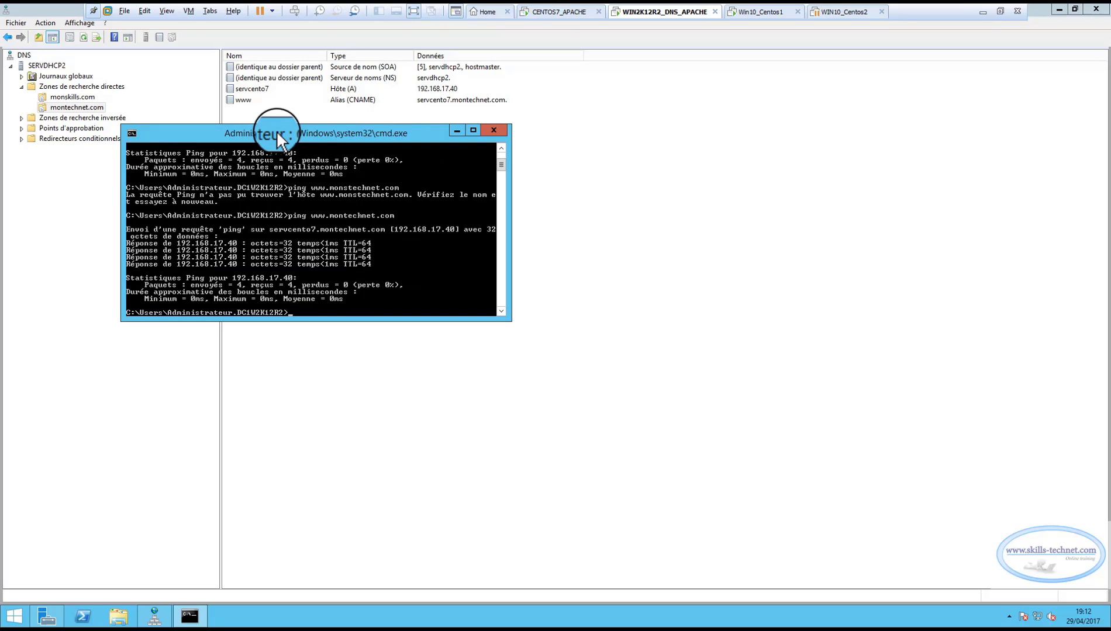
drag(395, 200, 436, 221)
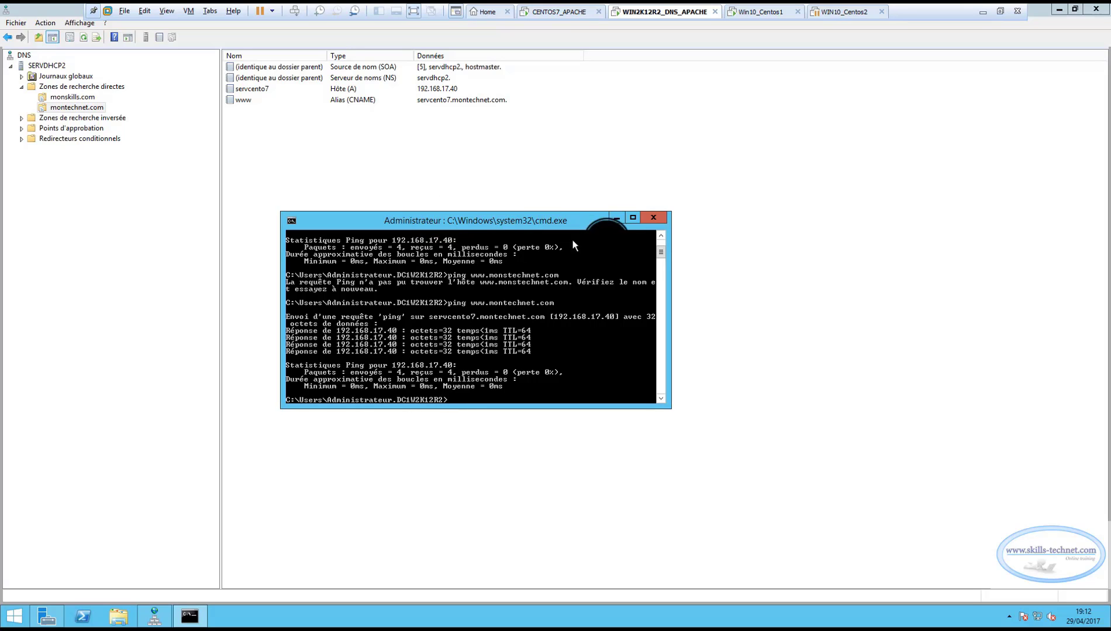
click(661, 217)
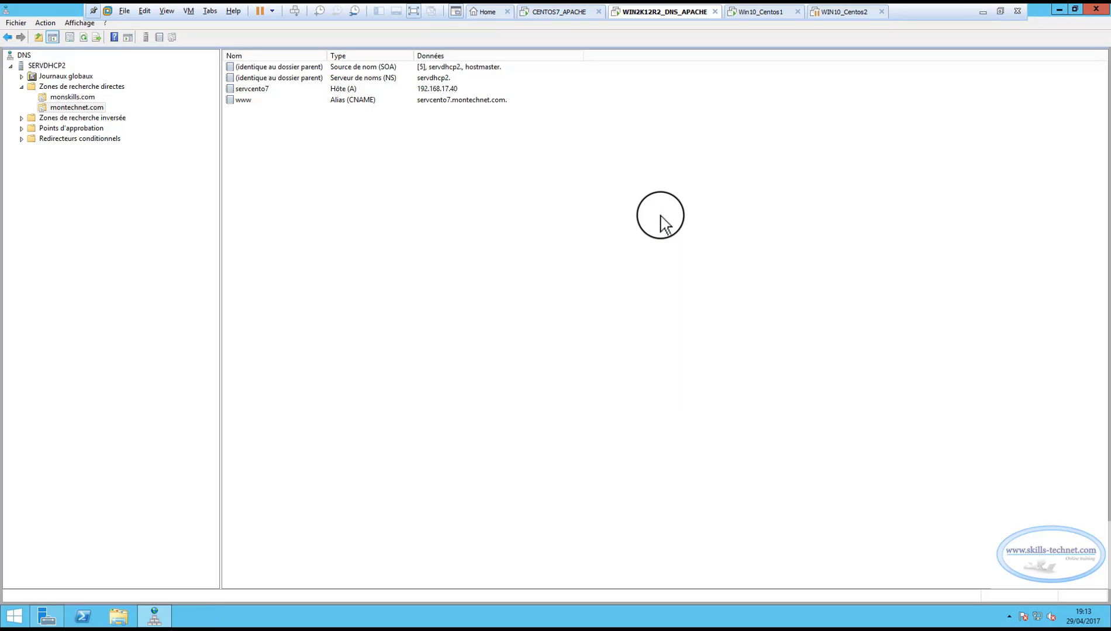
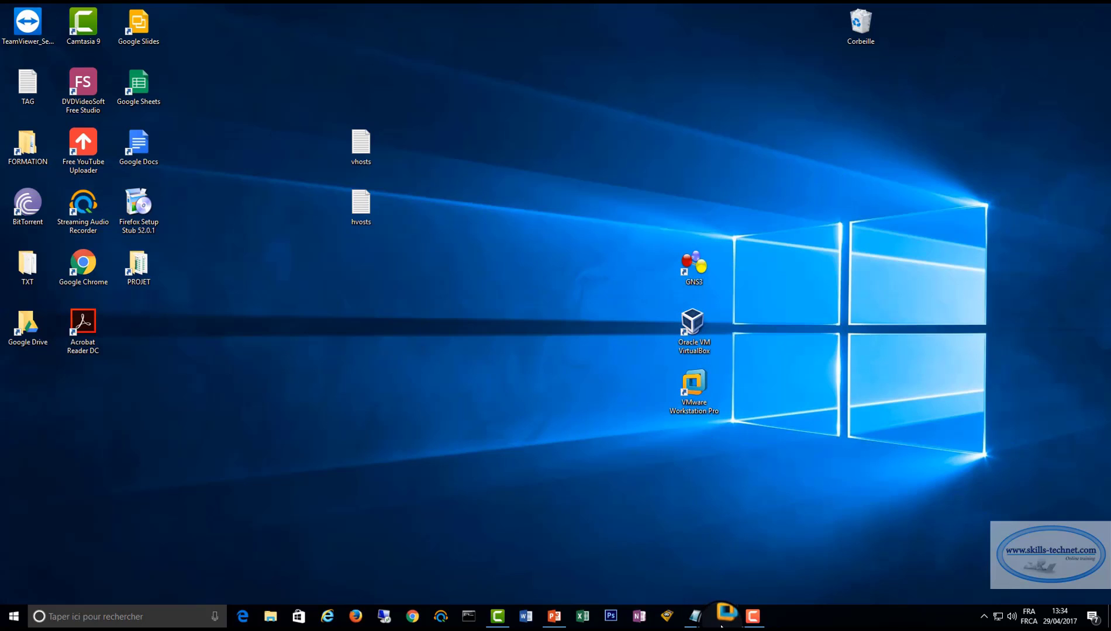
click(842, 546)
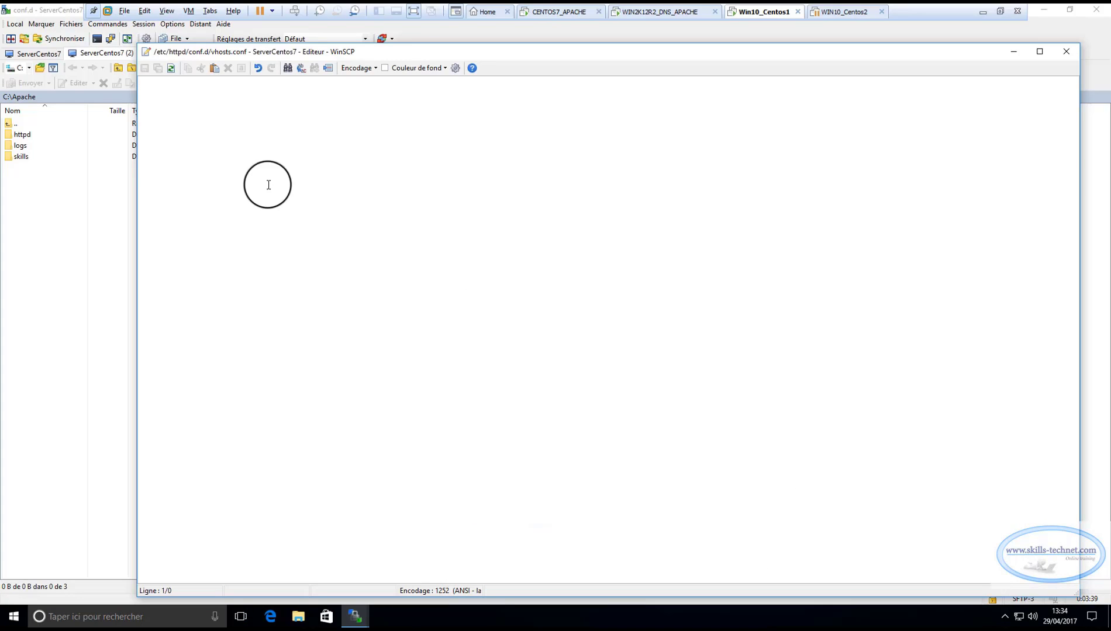
right_click(182, 92)
click(206, 151)
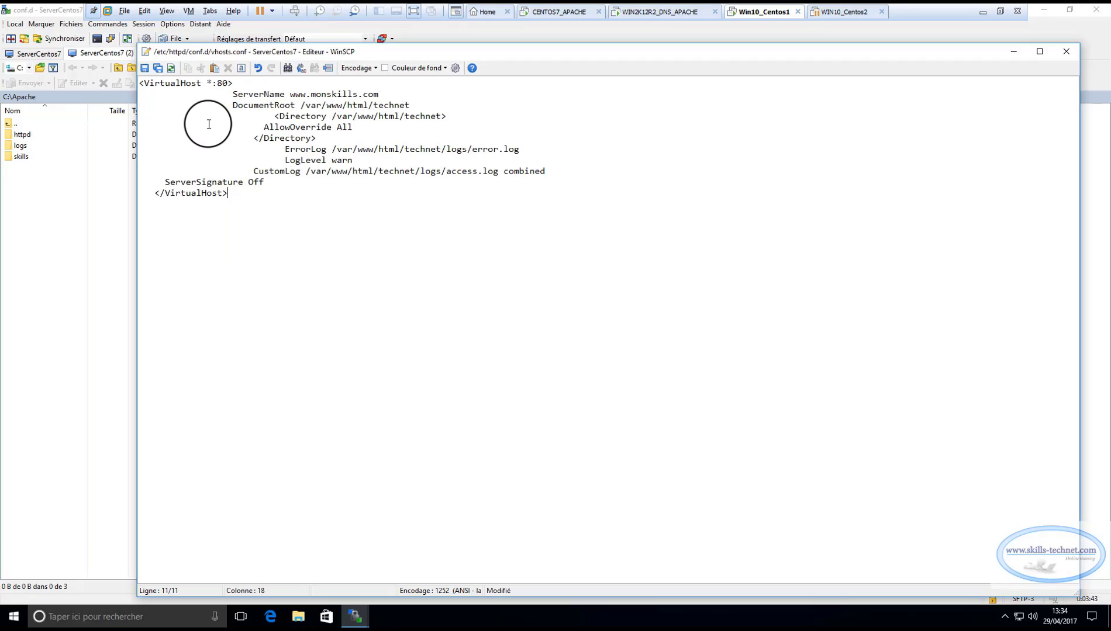
- Remove the extra indentation from the ServerName, DocumentRoot, Directory, AllowOverride and closing Directory lines
click(157, 95)
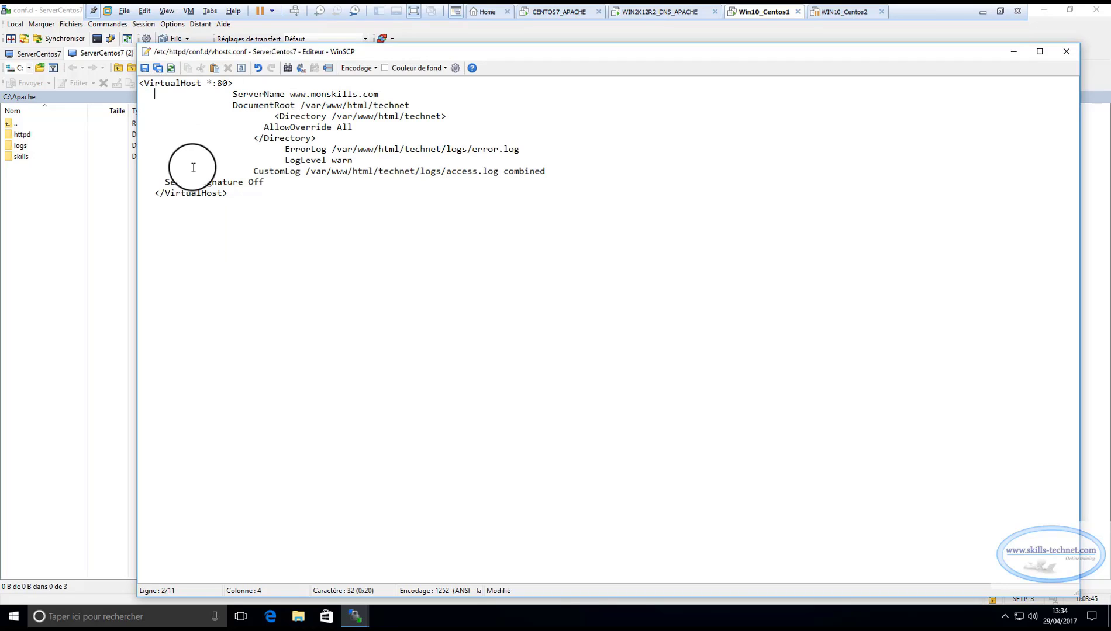
key(Delete)
key(Delete)
key(Delete)
key(Delete)
key(Delete)
key(Delete)
key(Delete)
key(Delete)
key(Delete)
key(Delete)
key(Delete)
key(Delete)
key(Delete)
key(Delete)
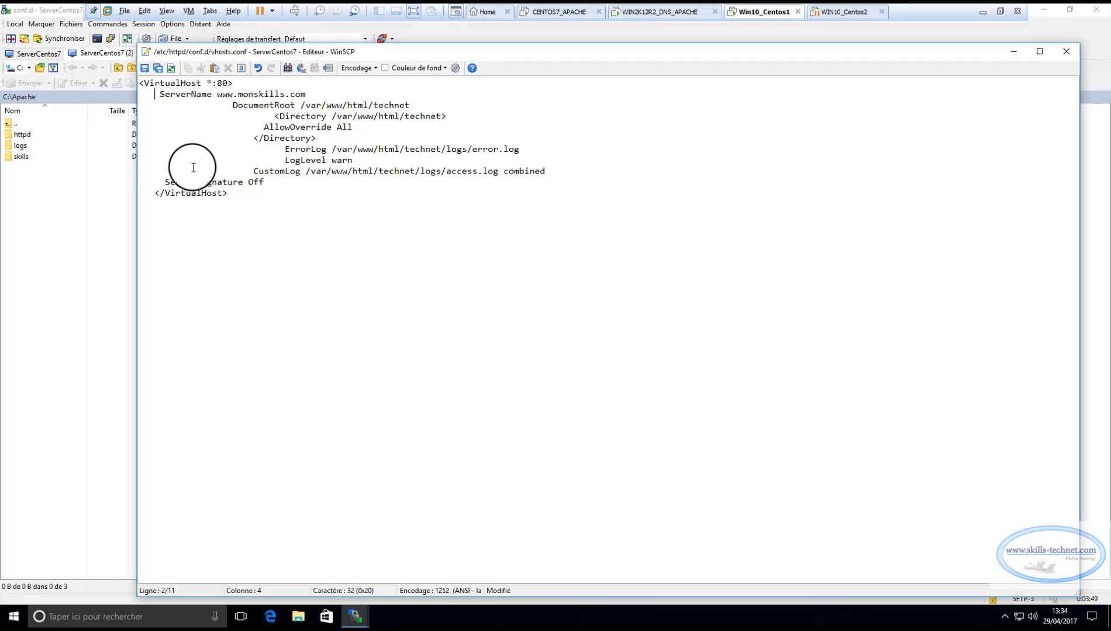
key(Delete)
key(Down)
key(Delete)
key(Delete)
key(Delete)
key(Delete)
key(Delete)
key(Delete)
key(Delete)
key(Delete)
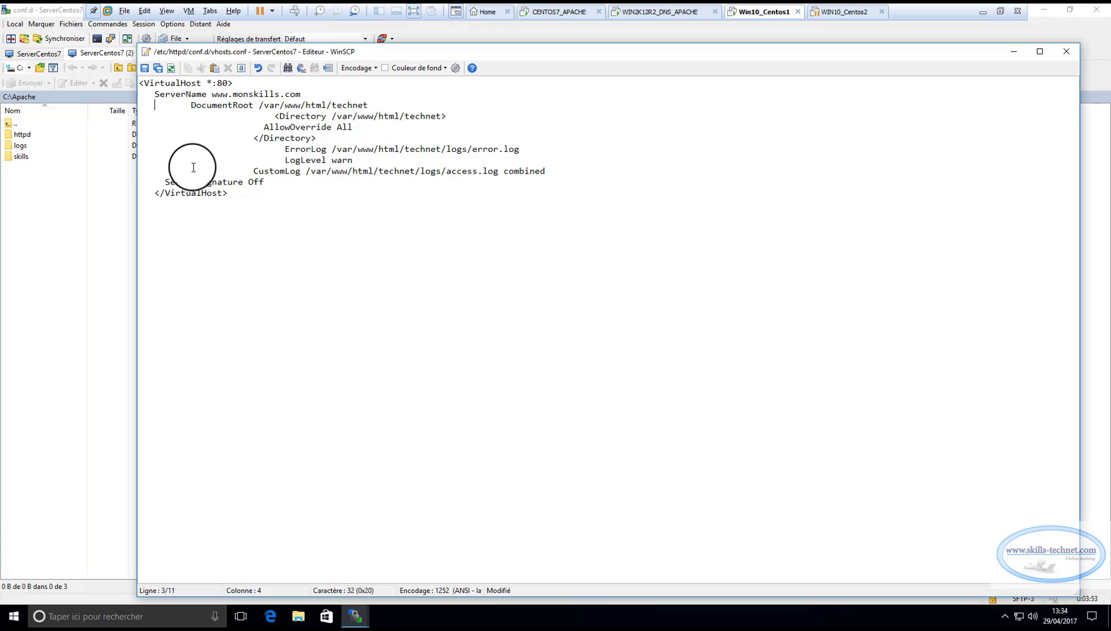
key(Delete)
key(Delete)
key(Delete)
key(Delete)
key(Delete)
key(Delete)
key(Delete)
key(Down)
key(Delete)
key(Delete)
key(Delete)
key(Delete)
key(Delete)
key(Delete)
key(Delete)
key(Delete)
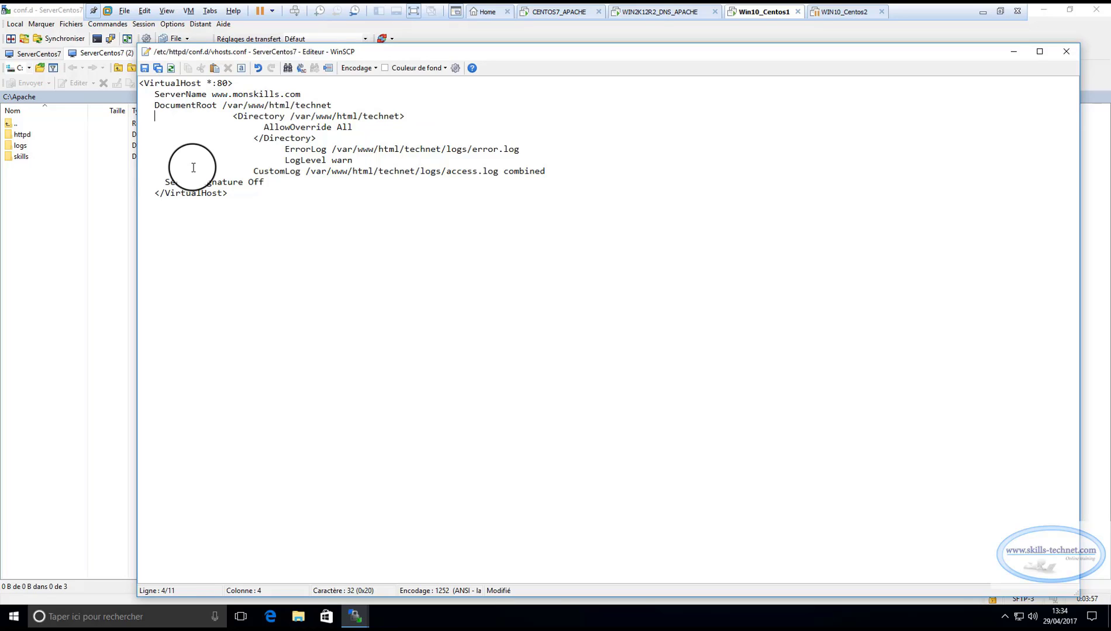
key(Delete)
key(Delete)
key(Delete)
key(Delete)
key(Delete)
key(Delete)
key(Delete)
key(Delete)
key(Delete)
key(Delete)
key(Delete)
key(Delete)
key(Delete)
key(Delete)
key(Delete)
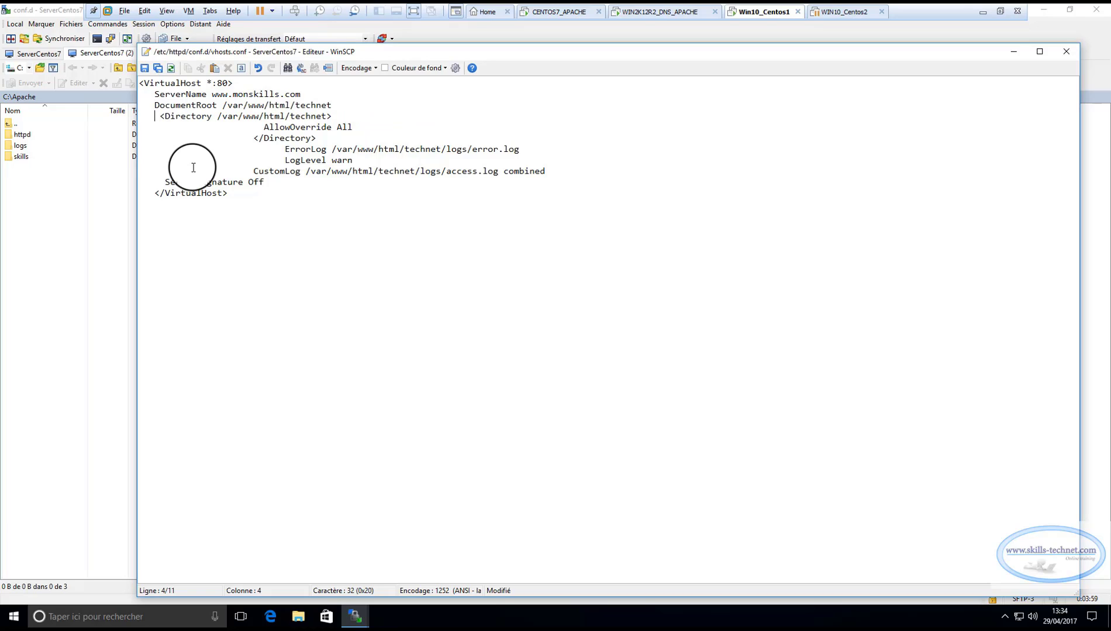
key(Down)
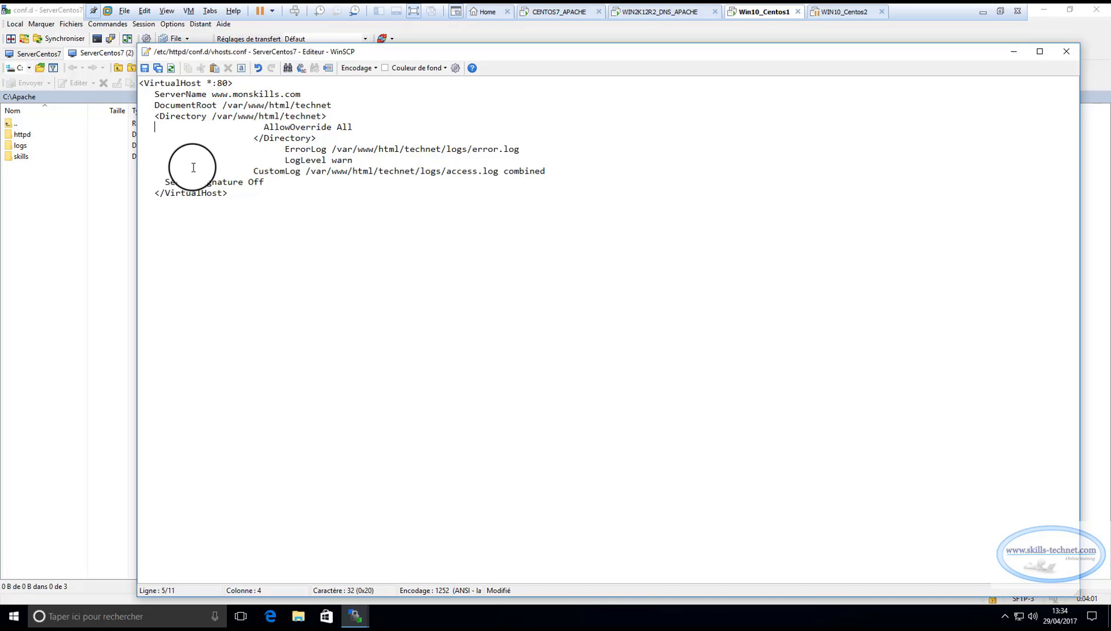
key(Delete)
key(Delete)
key(Delete)
key(Delete)
key(Delete)
key(Delete)
key(Delete)
key(Delete)
key(Delete)
key(Delete)
key(Delete)
key(Delete)
key(Delete)
key(Delete)
key(Delete)
key(Delete)
key(Delete)
key(Delete)
key(Down)
key(Delete)
key(Delete)
key(Delete)
key(Delete)
key(Delete)
key(Delete)
key(Delete)
key(Delete)
key(Delete)
key(Delete)
key(Delete)
key(Delete)
key(Delete)
key(Delete)
key(Delete)
key(Delete)
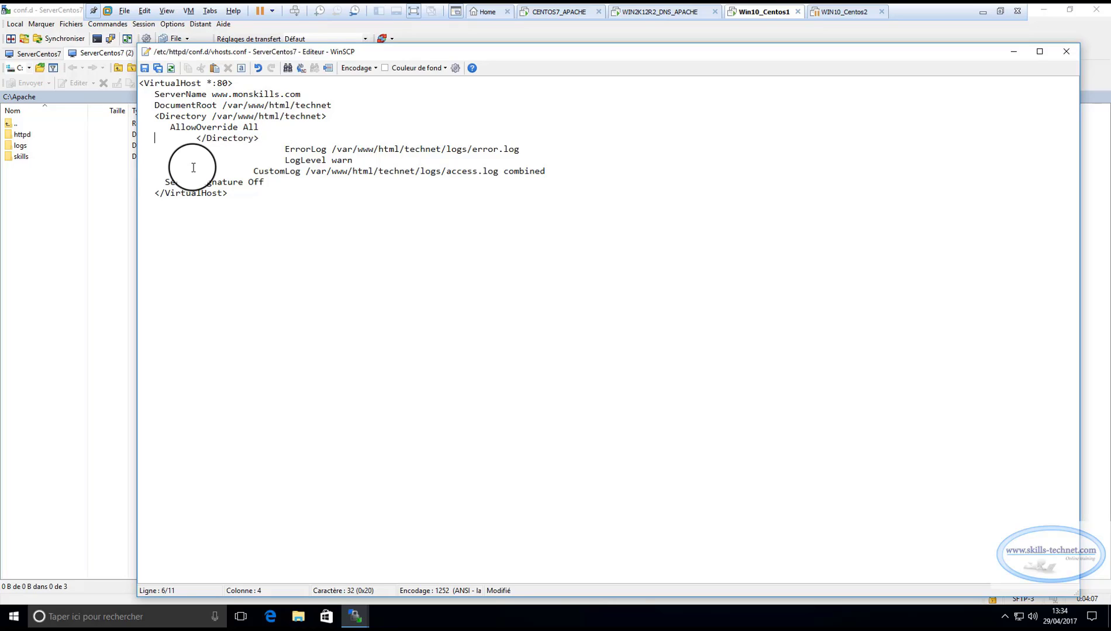
key(Delete)
key(Delete)
key(Delete)
key(Down)
- Align the ErrorLog, LogLevel, CustomLog and ServerSignature lines and the closing VirtualHost tag
key(Delete)
key(Delete)
key(Delete)
key(Delete)
key(Delete)
key(Delete)
key(Delete)
key(Delete)
key(Delete)
key(Delete)
key(Delete)
key(Delete)
key(Delete)
key(Delete)
key(Delete)
key(Delete)
key(Delete)
key(Delete)
key(Delete)
key(Delete)
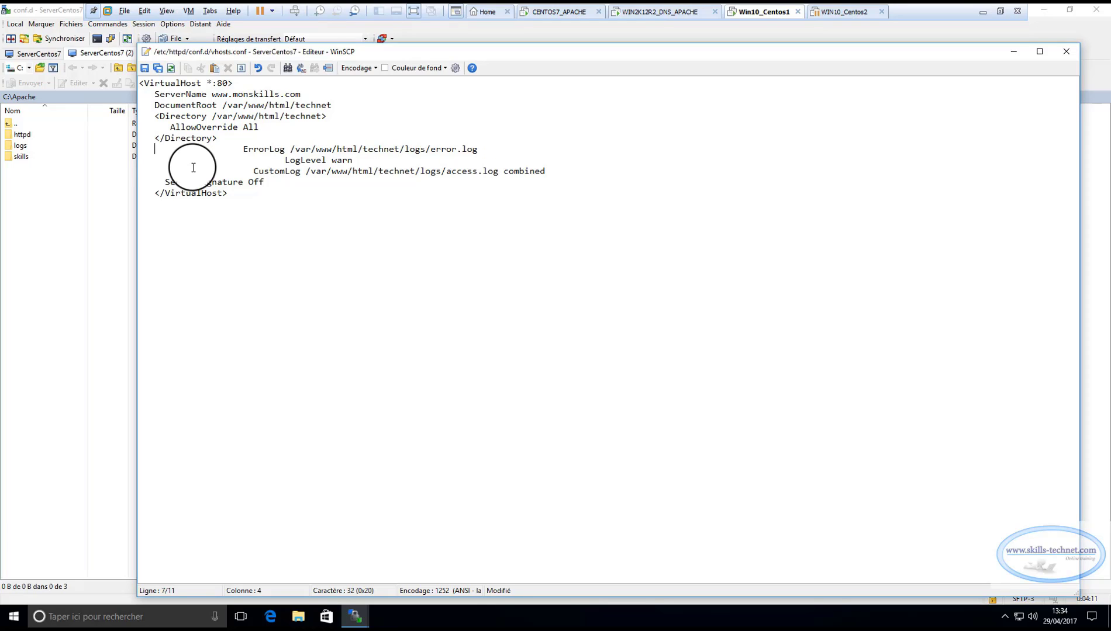
key(Delete)
key(Delete)
key(Delete)
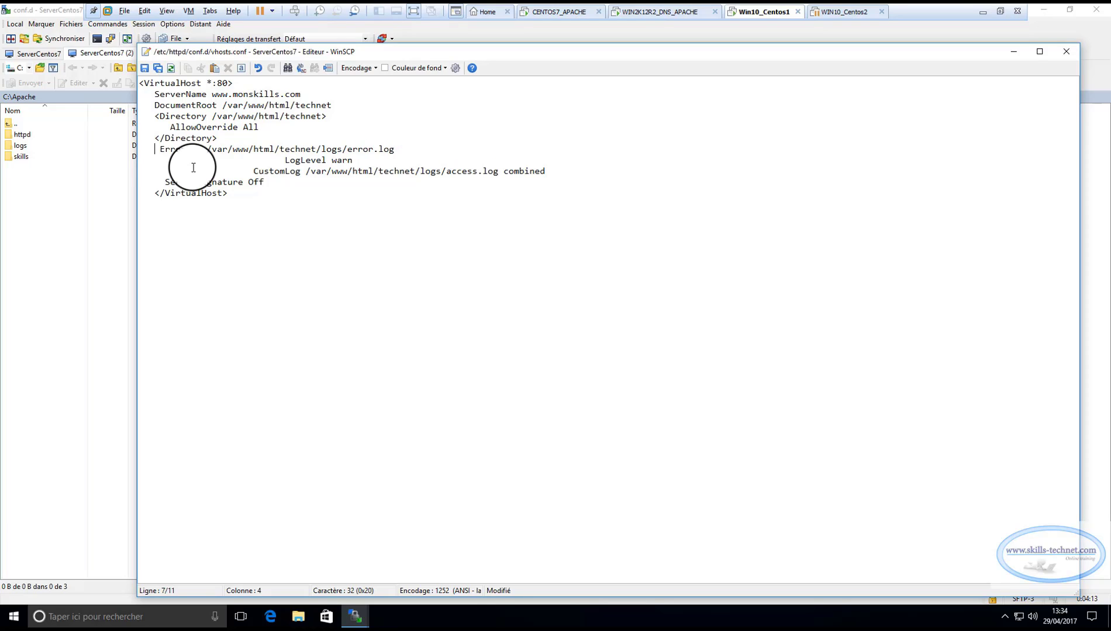
key(Down)
key(Delete)
key(Delete)
key(Delete)
key(Delete)
key(Delete)
key(Delete)
key(Delete)
key(Delete)
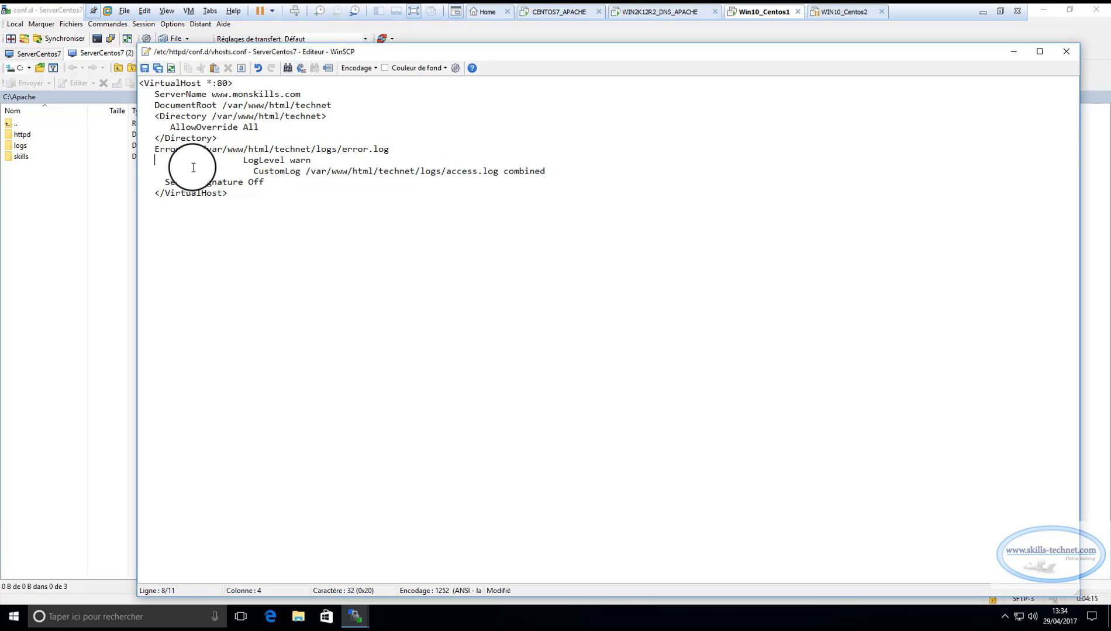
key(Delete)
key(Delete)
key(Delete)
key(Delete)
key(Delete)
key(Delete)
key(Delete)
key(Delete)
key(Delete)
key(Delete)
key(Delete)
key(Delete)
key(Delete)
key(Down)
key(Home)
key(Delete)
key(Delete)
key(Delete)
key(Delete)
key(Delete)
key(Delete)
key(Delete)
key(Delete)
key(Delete)
key(Delete)
key(Delete)
key(Delete)
key(Delete)
key(Delete)
key(Delete)
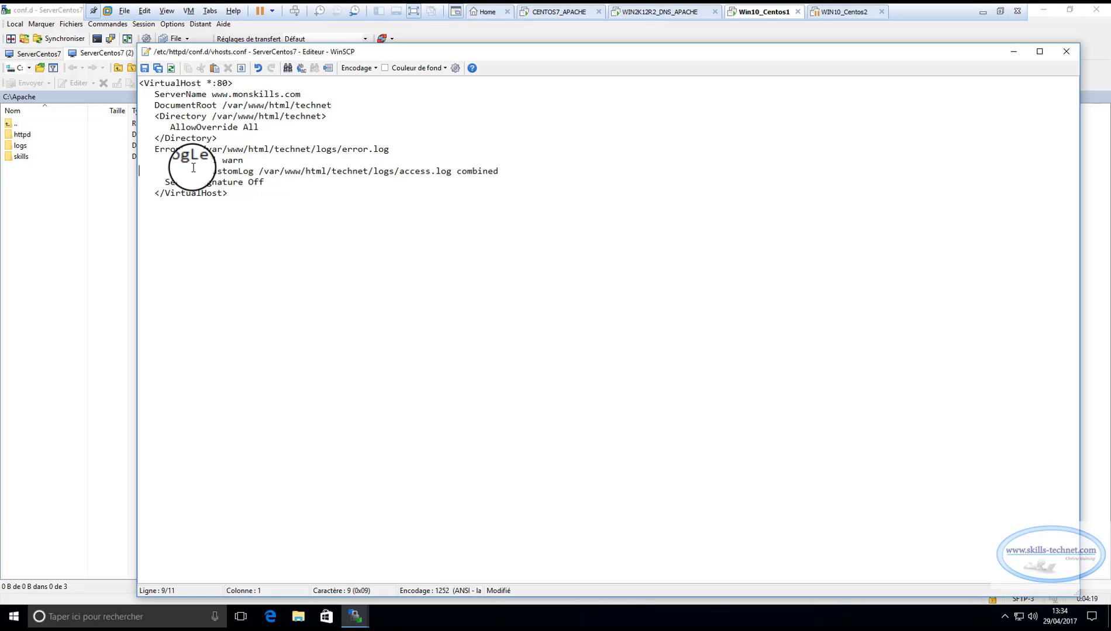
key(Delete)
key(Delete)
key(Delete)
key(Delete)
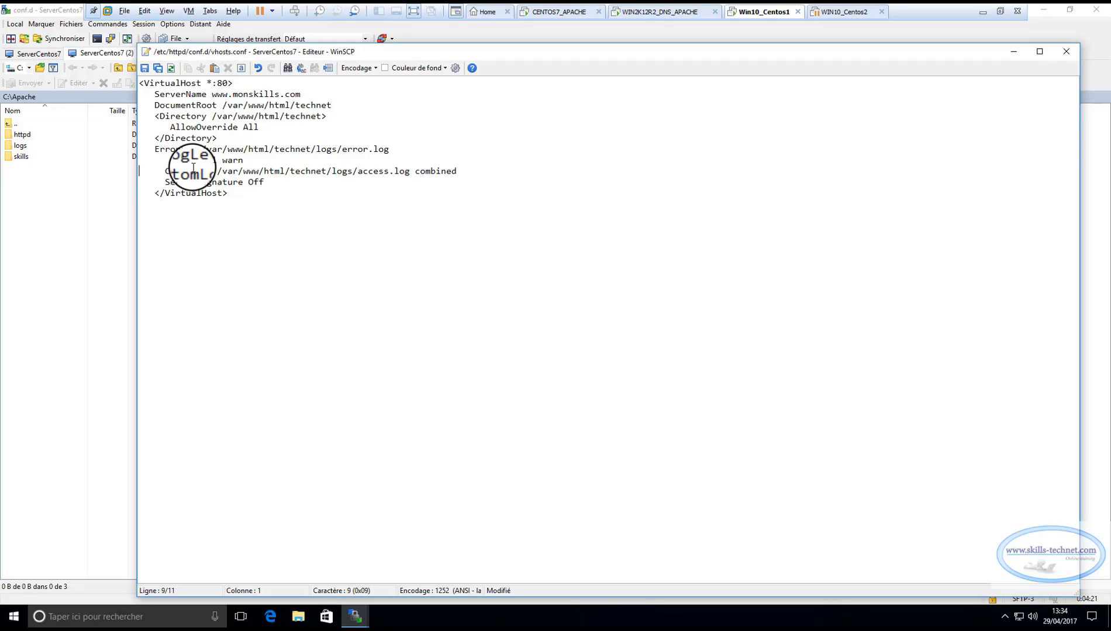
key(Down)
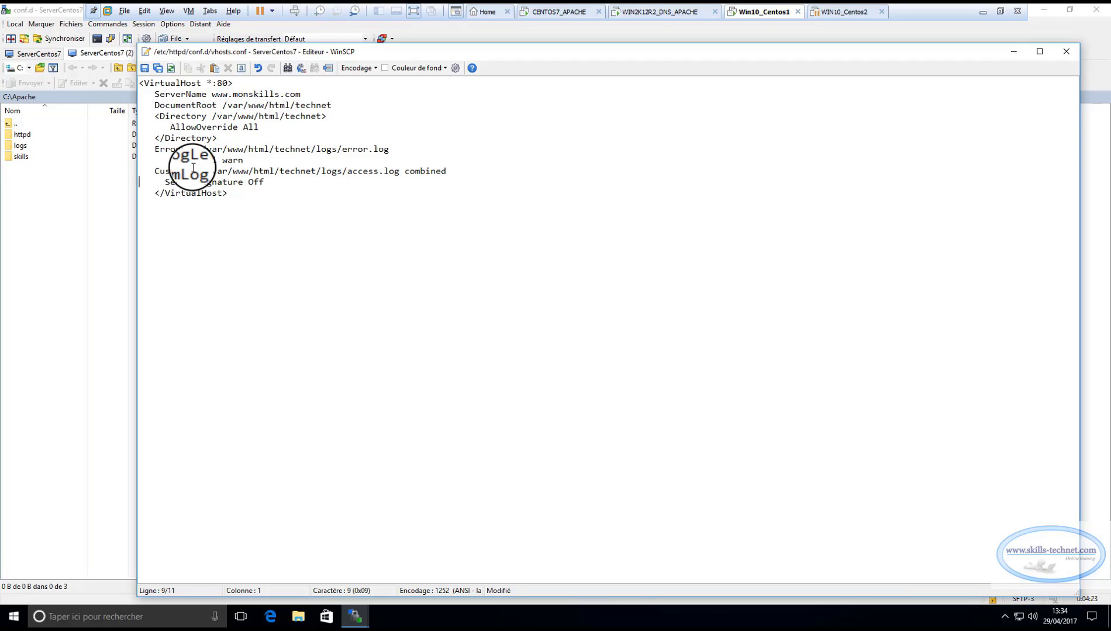
key(Delete)
key(Delete)
key(Down)
key(Delete)
key(Delete)
key(Delete)
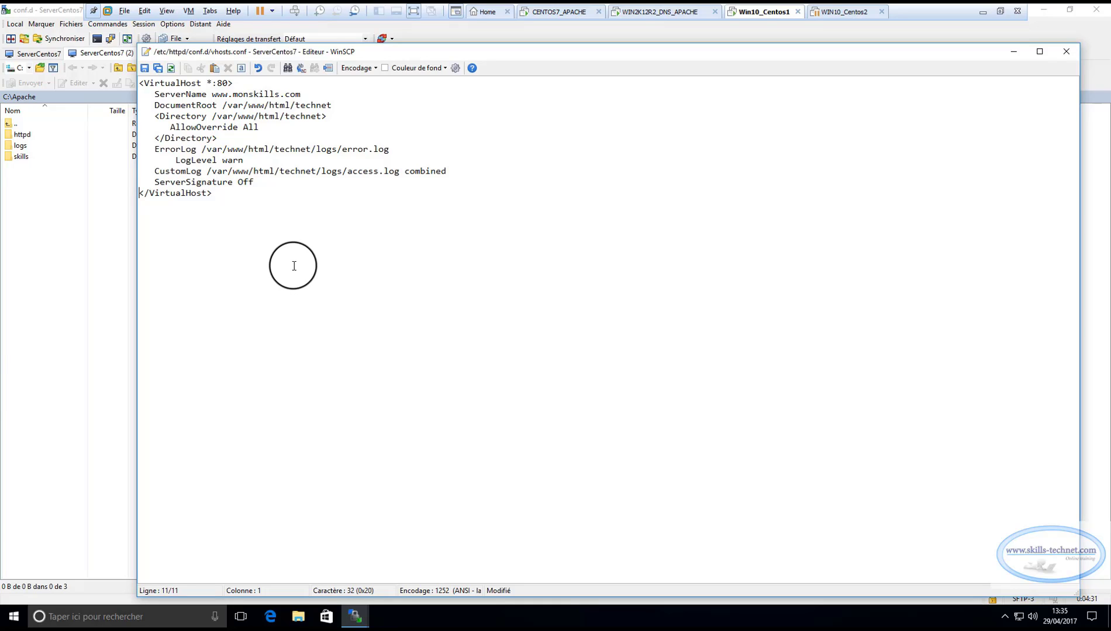
- Change the DocumentRoot and Directory paths from technet to /var/www/html/skills
click(323, 105)
key(BackSpace)
key(BackSpace)
key(BackSpace)
key(BackSpace)
key(BackSpace)
key(BackSpace)
key(BackSpace)
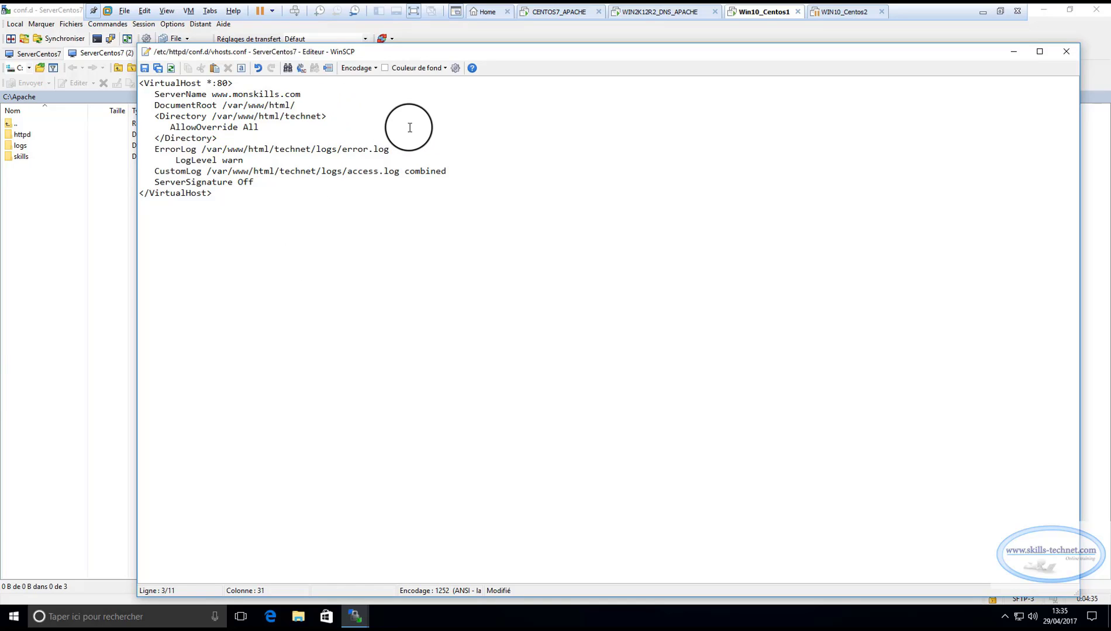
text(skills)
click(320, 116)
key(BackSpace)
key(BackSpace)
key(BackSpace)
key(BackSpace)
key(BackSpace)
key(BackSpace)
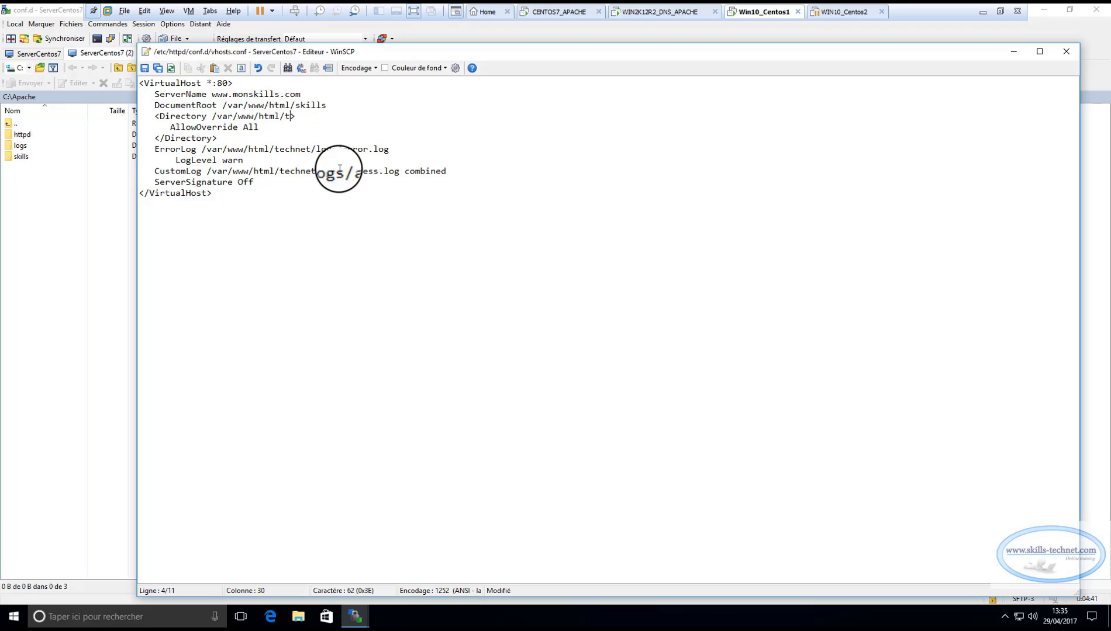
key(BackSpace)
text(skills)
- Point the ErrorLog and CustomLog paths to skills, then save vhosts.conf and close the editor
click(311, 149)
key(BackSpace)
key(BackSpace)
key(BackSpace)
key(BackSpace)
key(BackSpace)
key(BackSpace)
key(BackSpace)
text(skills)
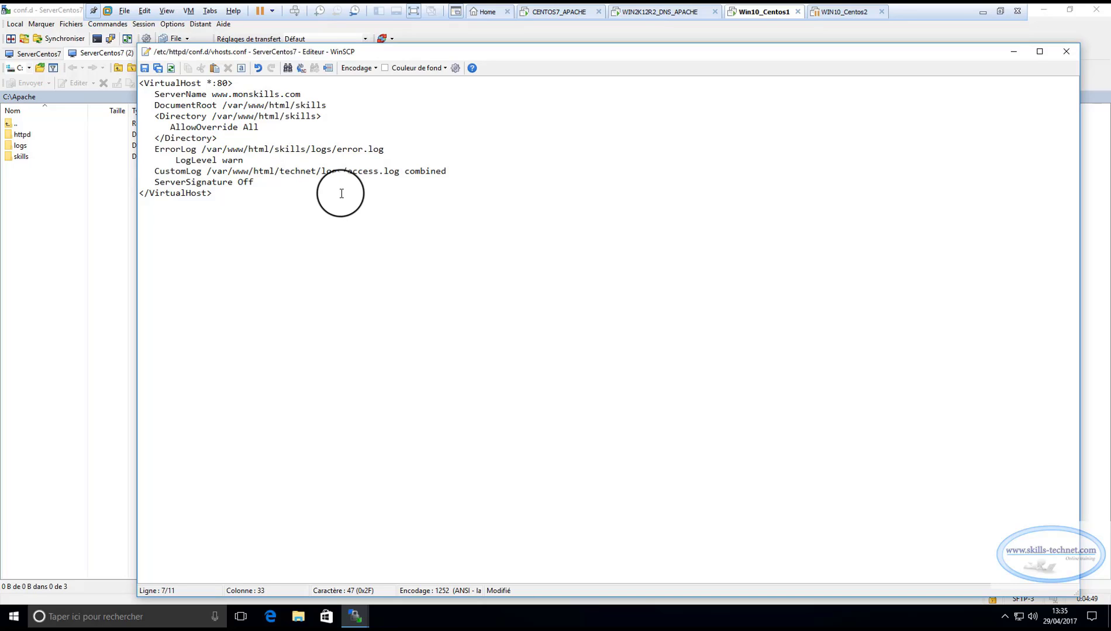
click(315, 171)
key(BackSpace)
key(BackSpace)
key(BackSpace)
key(BackSpace)
key(BackSpace)
key(BackSpace)
key(BackSpace)
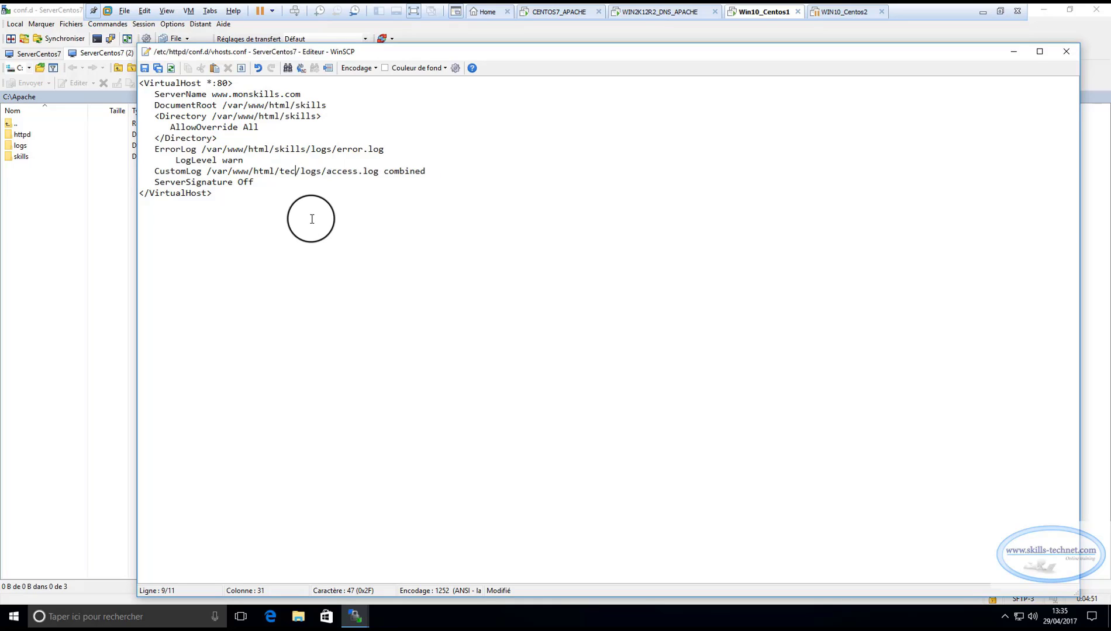
text(skills)
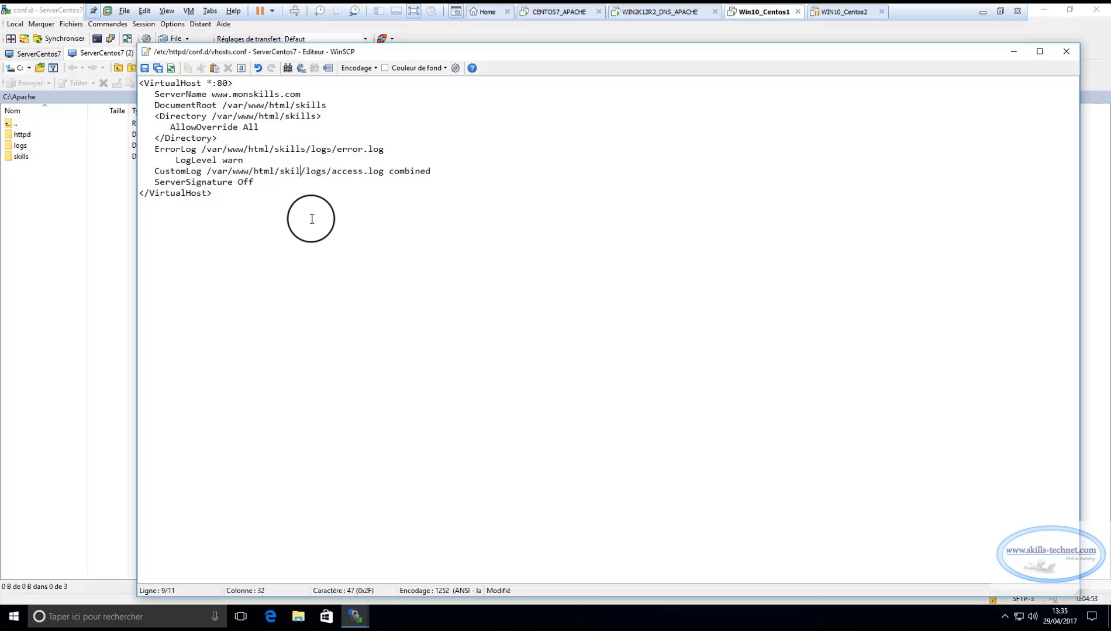
click(144, 68)
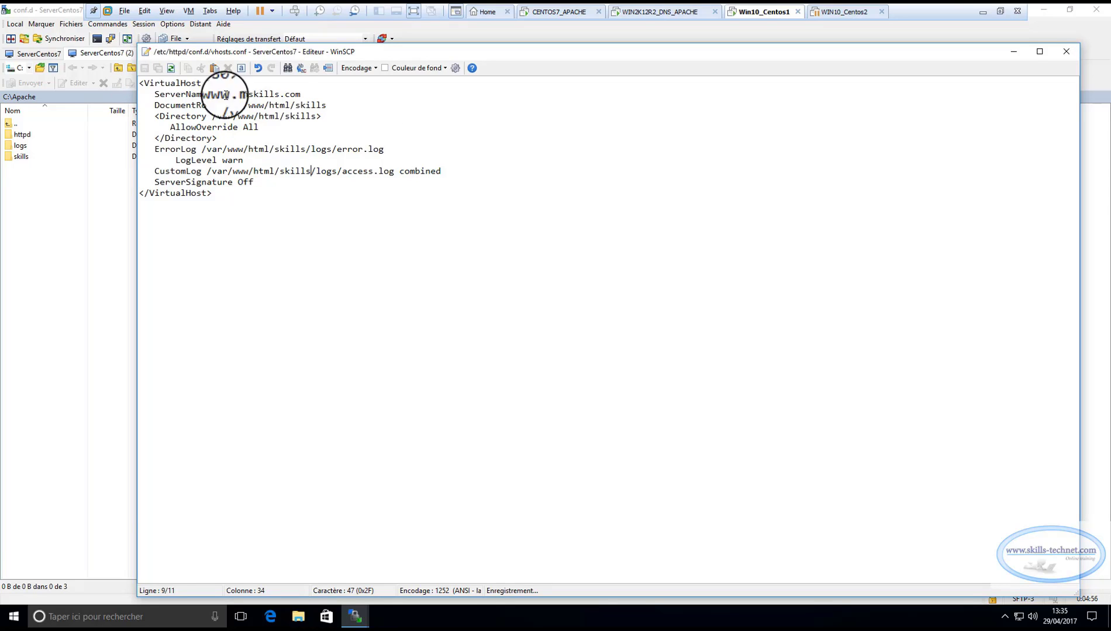
click(1059, 52)
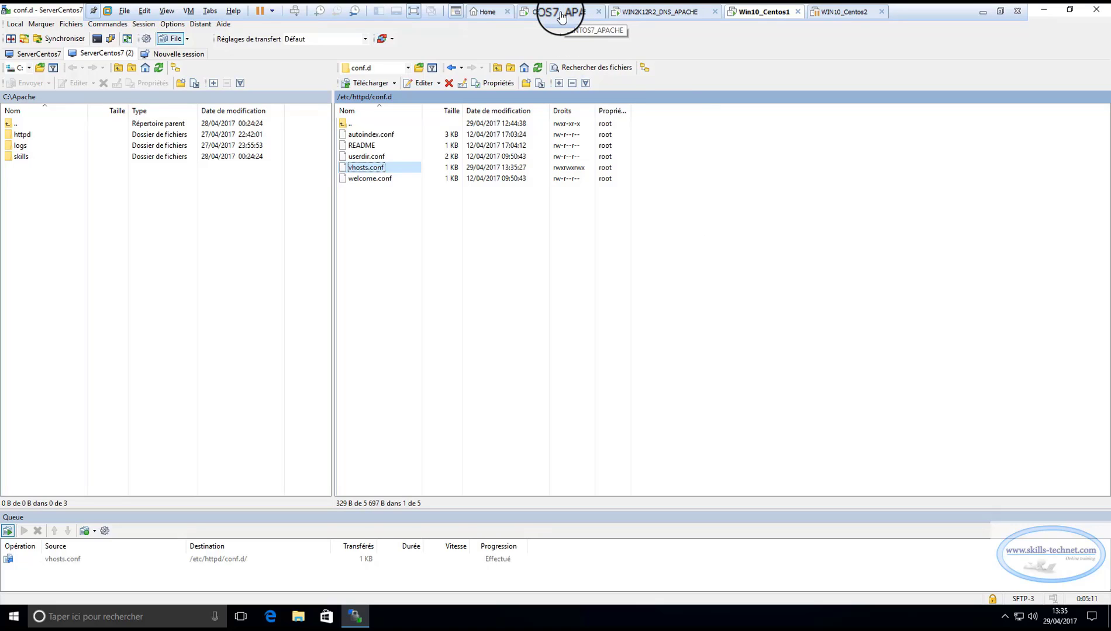
- Unlock the CENTOS7_APACHE virtual machine by entering the root account password
click(561, 16)
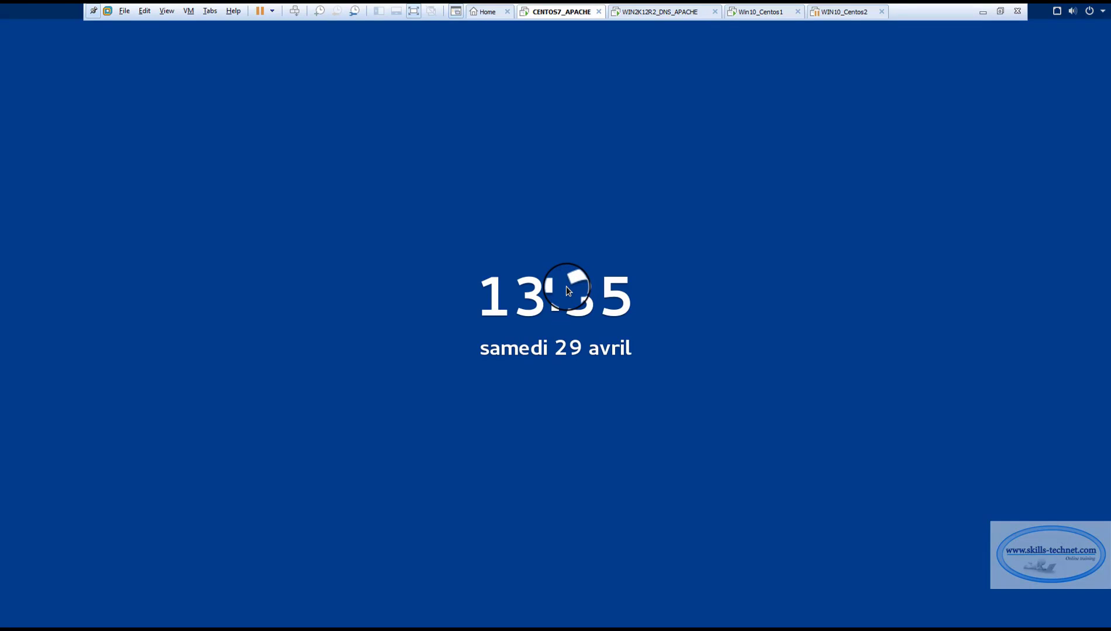
click(566, 286)
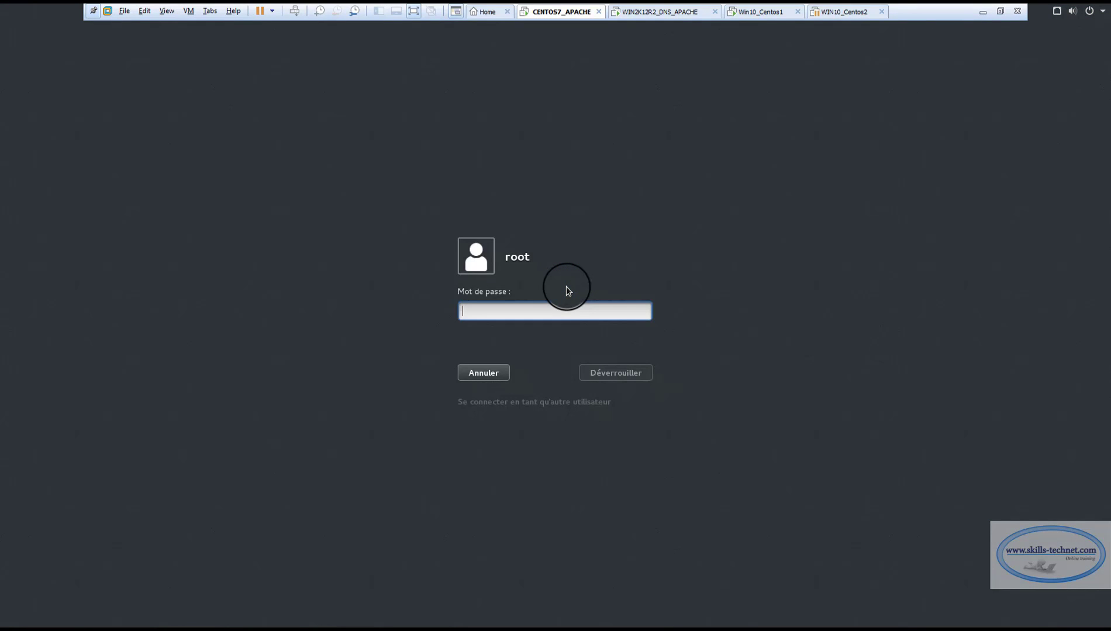
text(******)
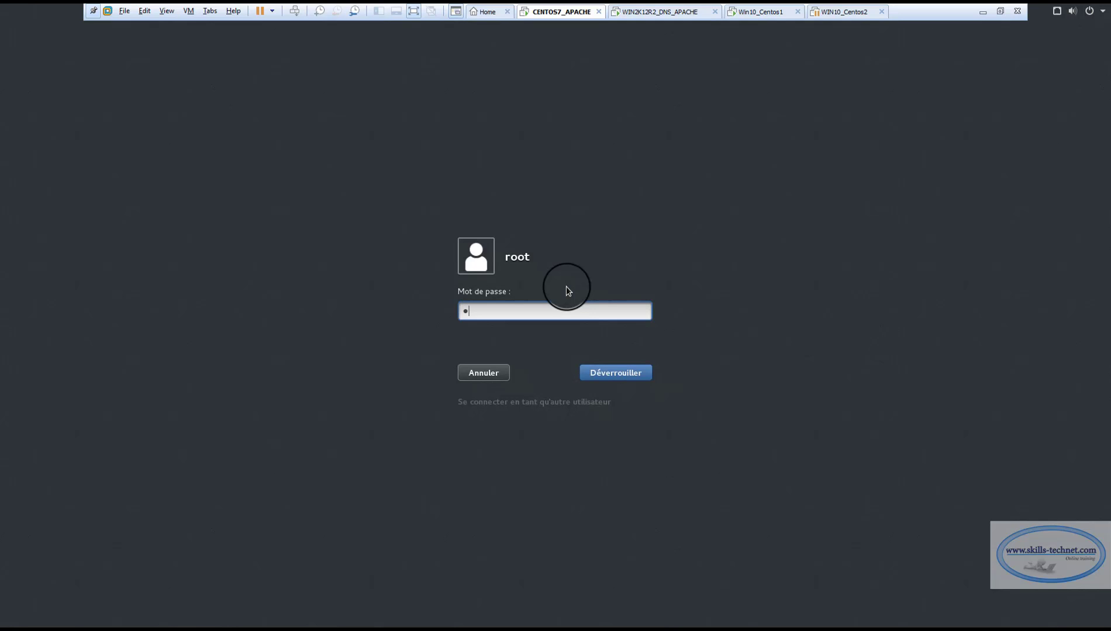
text(****)
key(Return)
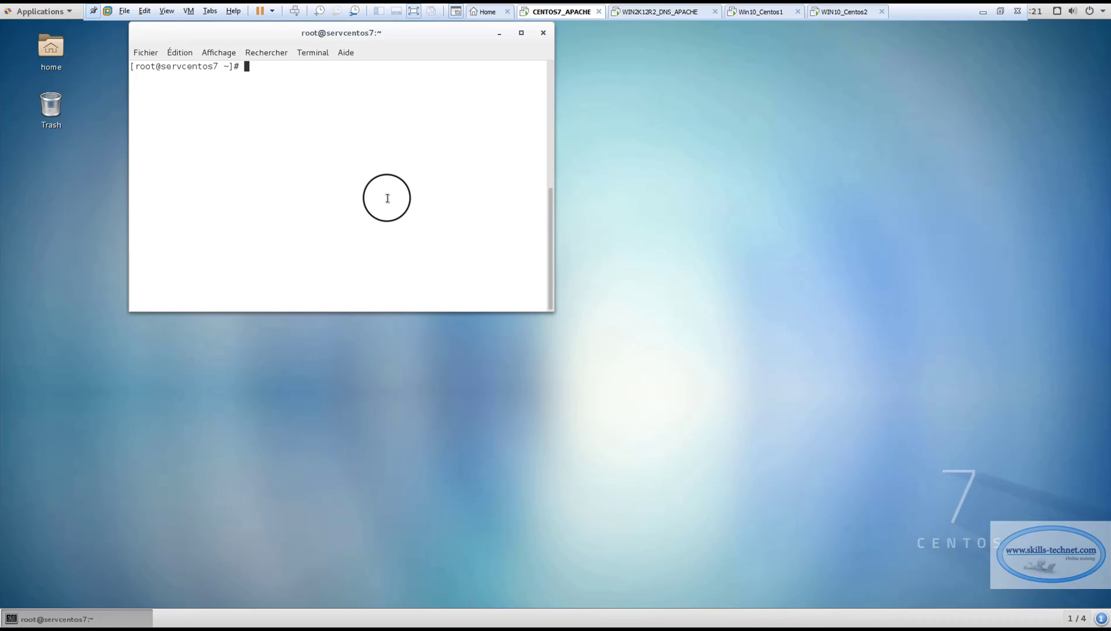
- Clear the terminal and rerun the httpd restart command from history
text(clear)
key(Up)
key(Return)
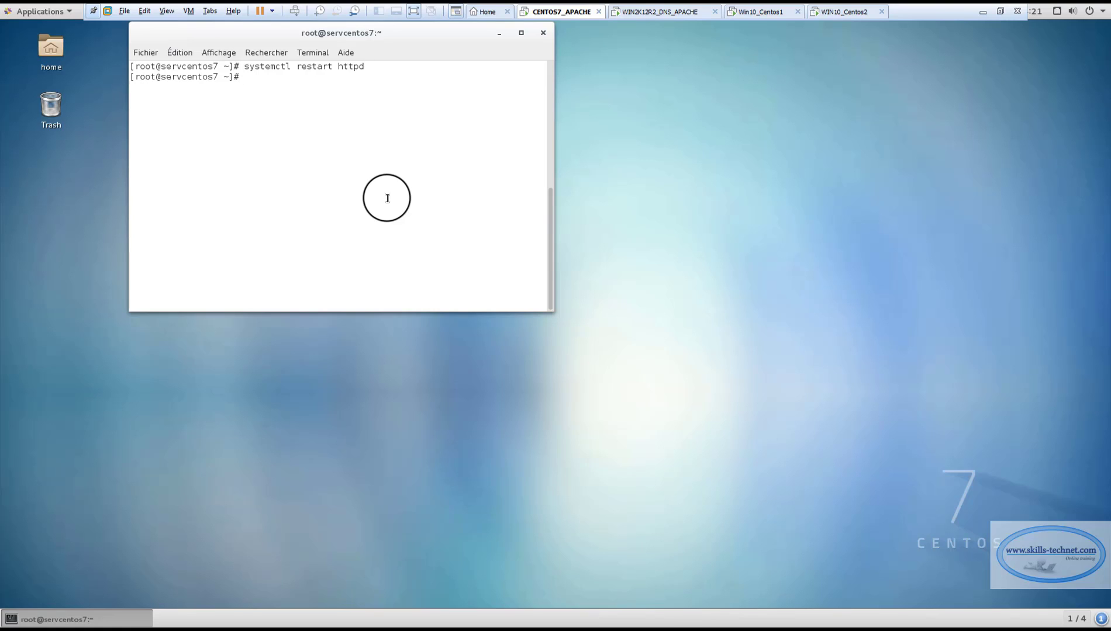
- Check httpd status, confirm it shows active (running), then switch to Win10_Centos1
text(CLEAr)
key(Up)
key(Up)
key(Up)
key(Up)
key(Up)
key(Up)
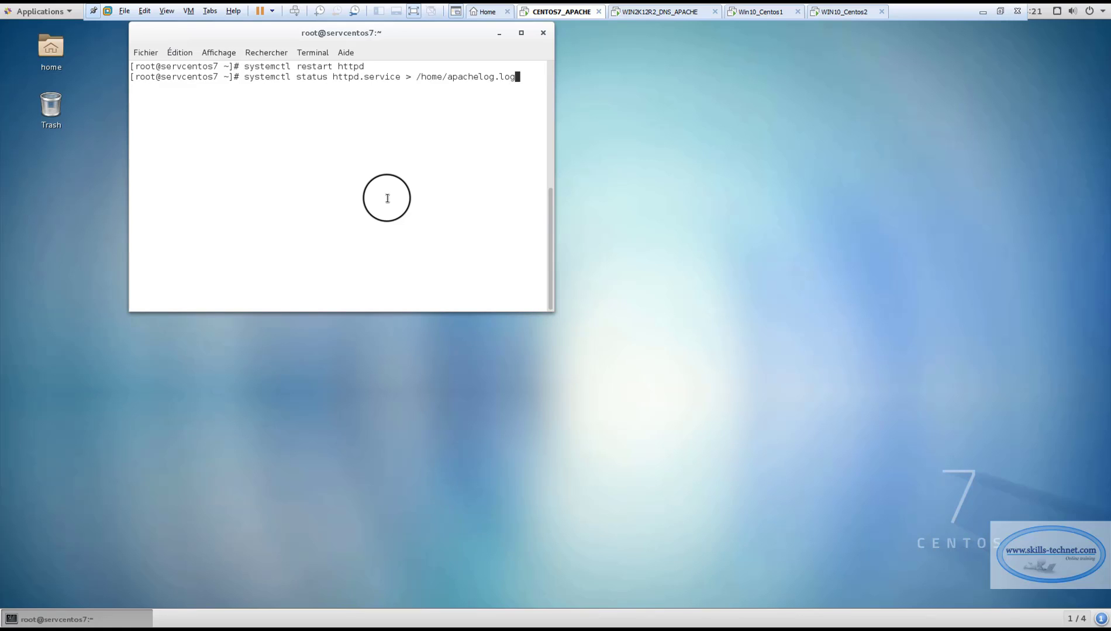
key(BackSpace)
key(BackSpace)
key(BackSpace)
key(BackSpace)
key(BackSpace)
key(BackSpace)
key(BackSpace)
key(BackSpace)
key(BackSpace)
key(BackSpace)
key(BackSpace)
key(BackSpace)
key(BackSpace)
key(BackSpace)
key(BackSpace)
key(BackSpace)
key(BackSpace)
key(BackSpace)
key(BackSpace)
key(BackSpace)
key(Return)
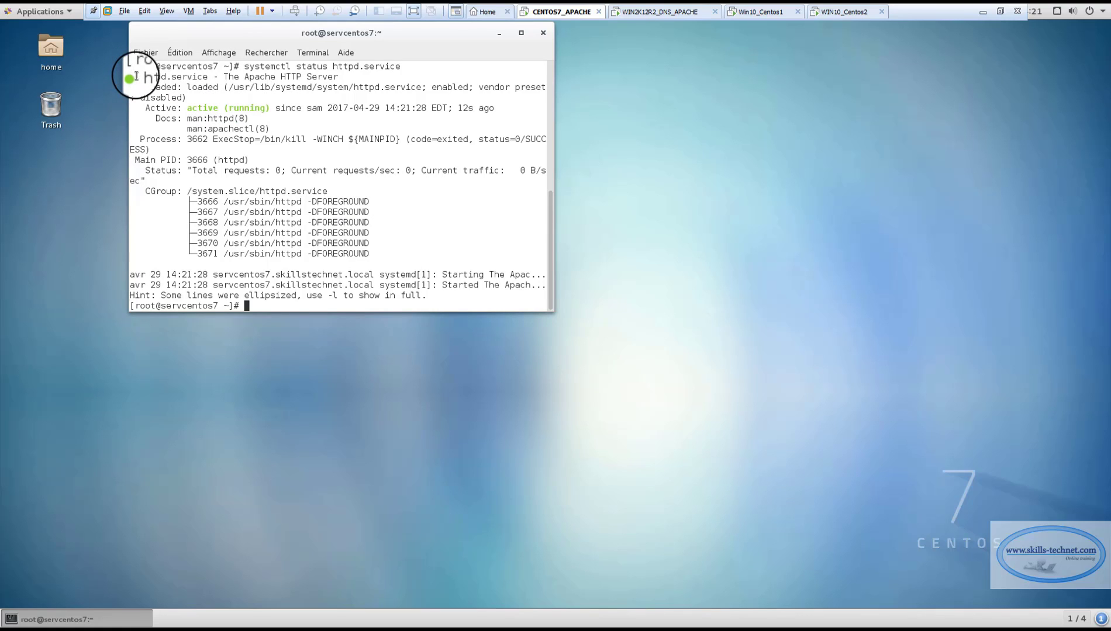
drag(188, 111, 274, 108)
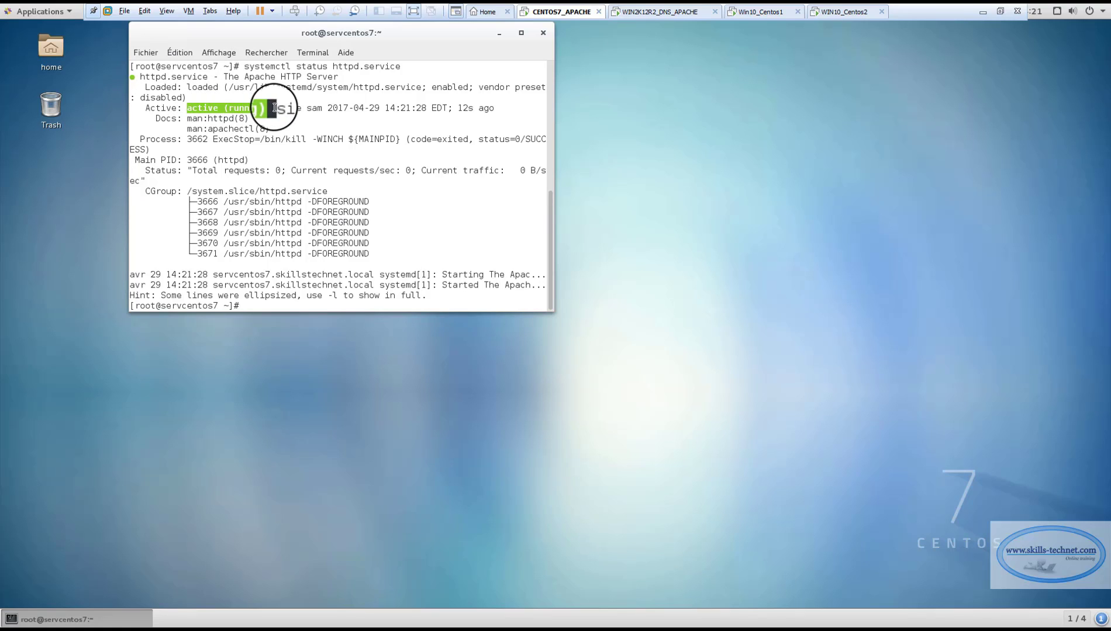
click(343, 124)
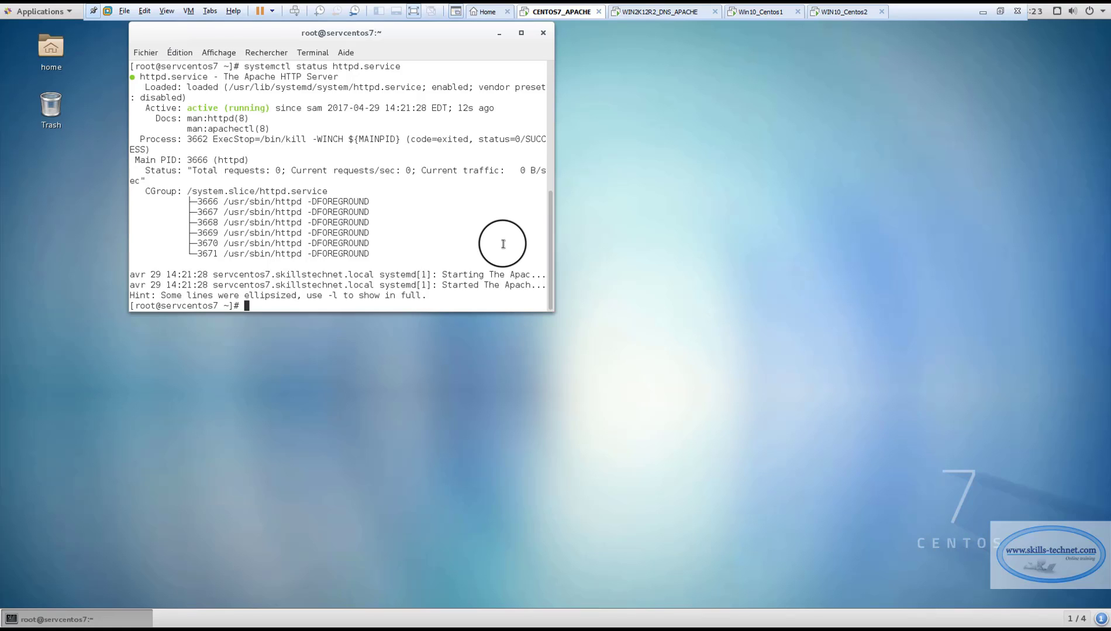
click(767, 14)
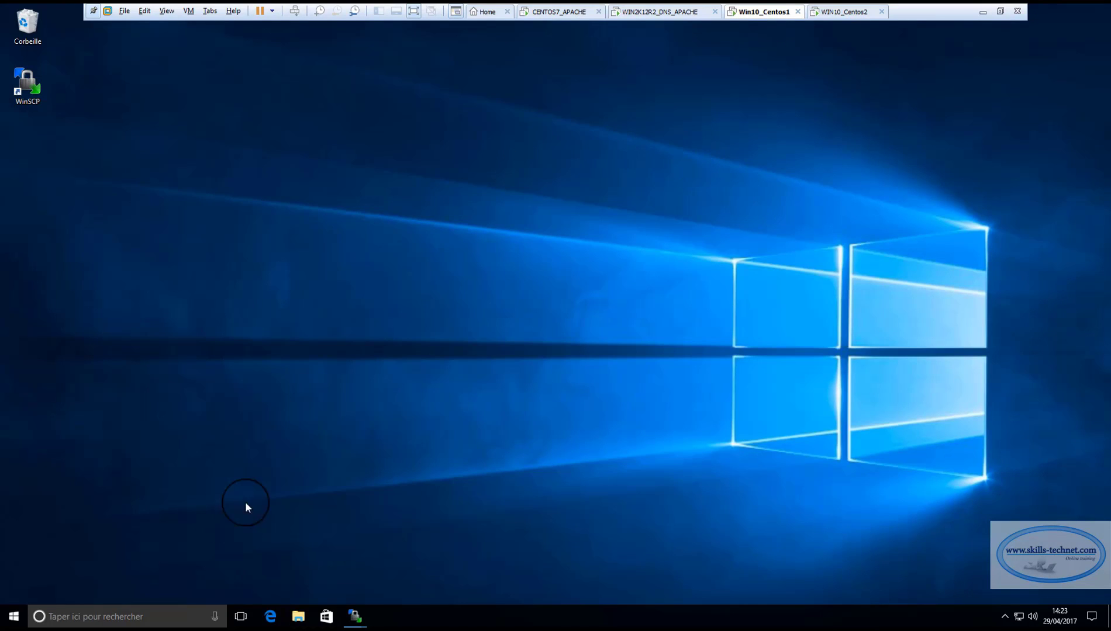
click(270, 616)
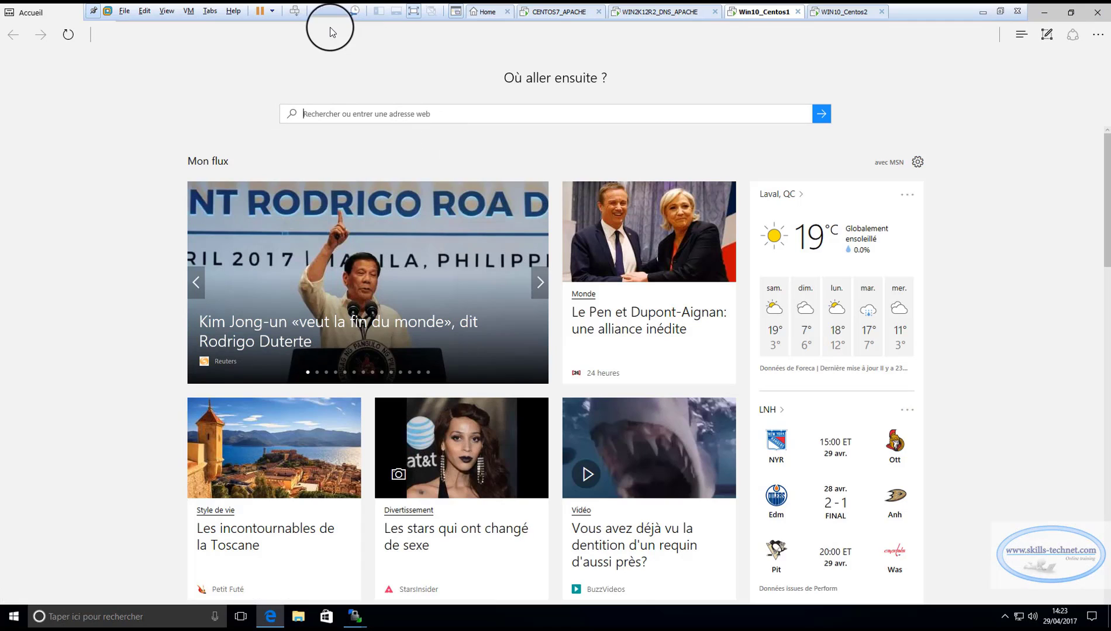
click(222, 34)
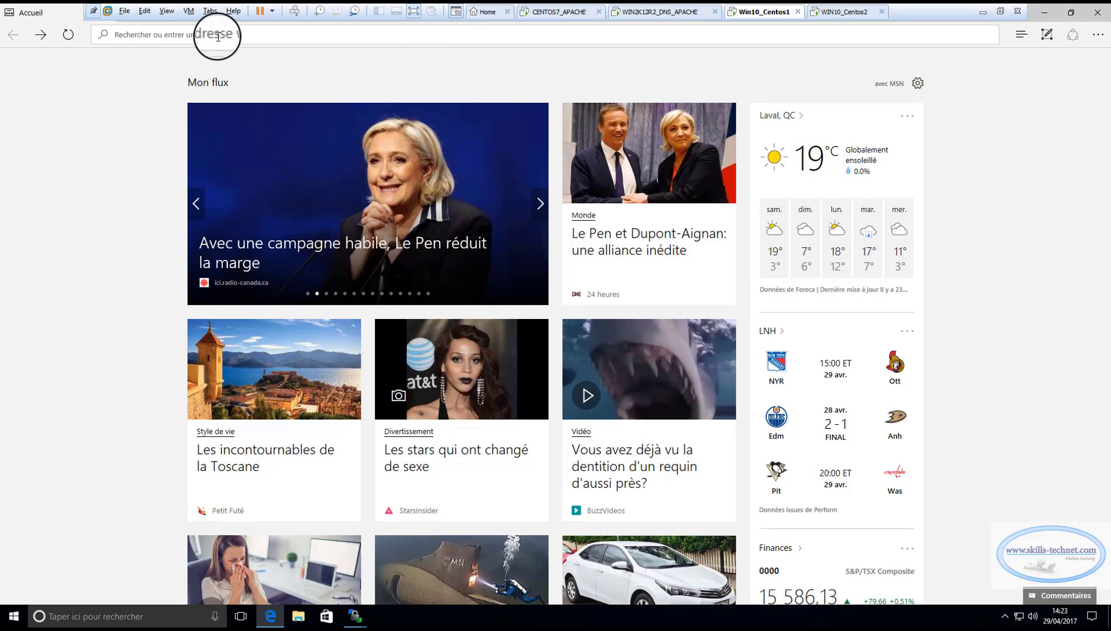
text(h)
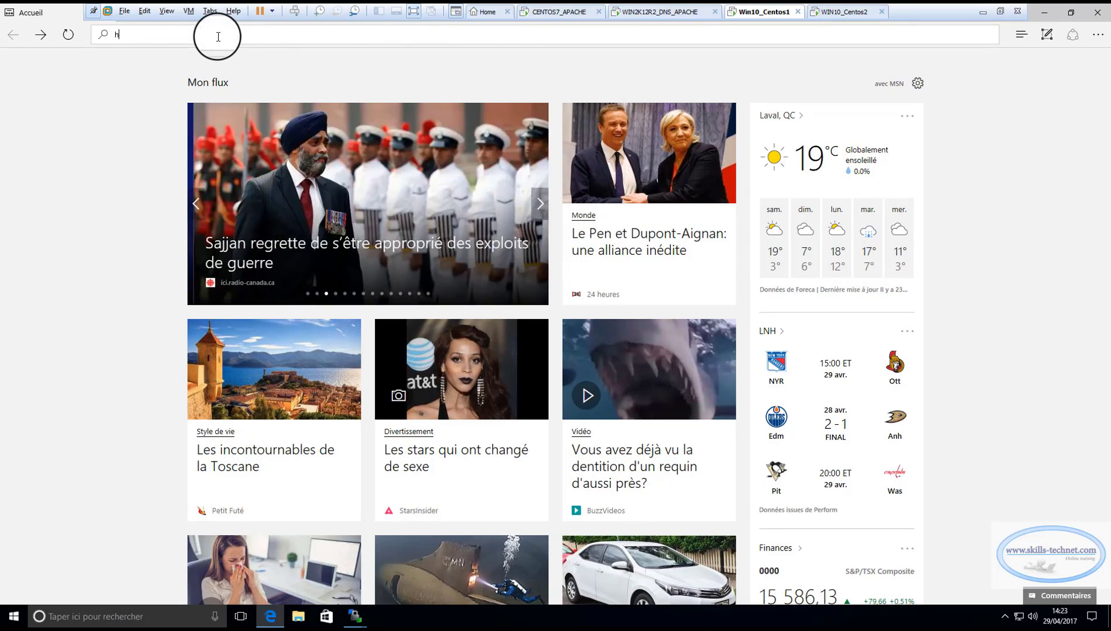
text(ttpM)
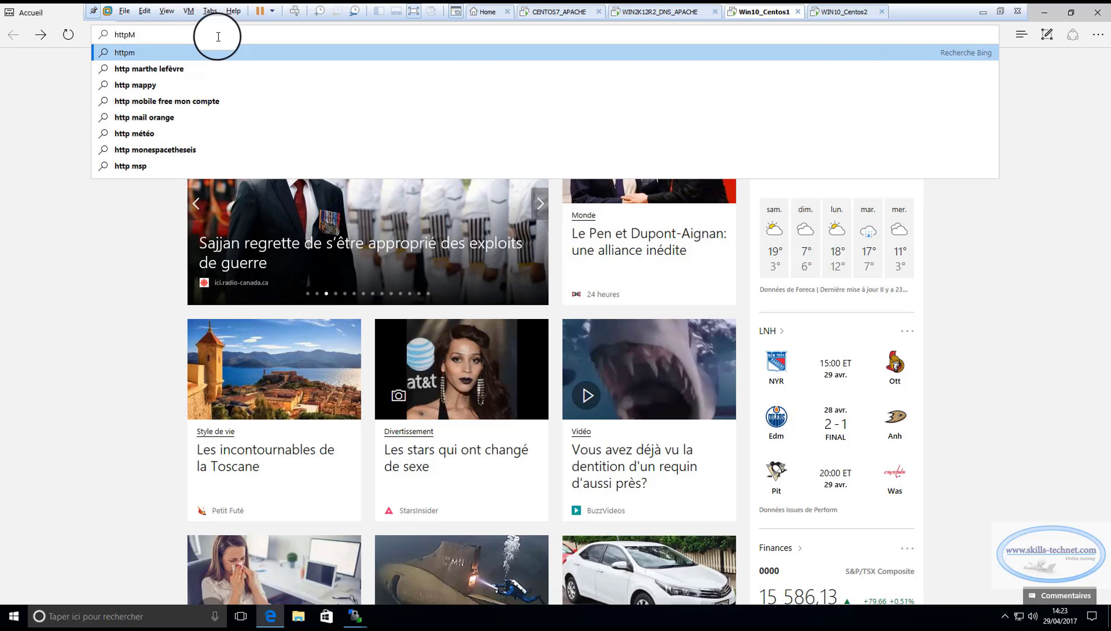
text(://192.1)
key(BackSpace)
key(BackSpace)
key(BackSpace)
key(BackSpace)
key(BackSpace)
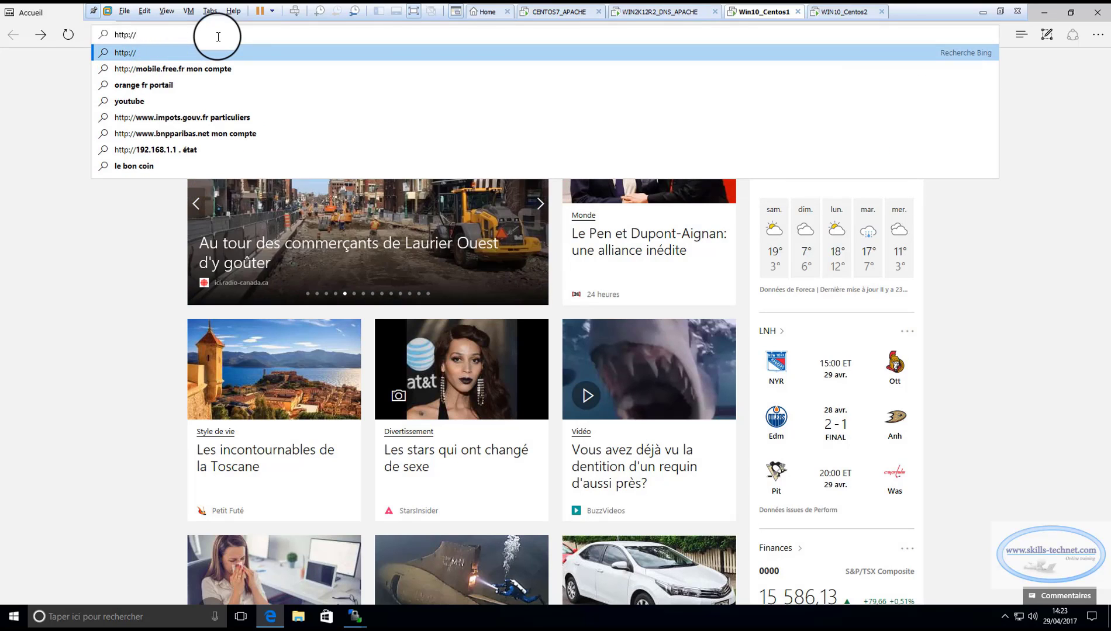
text(www)
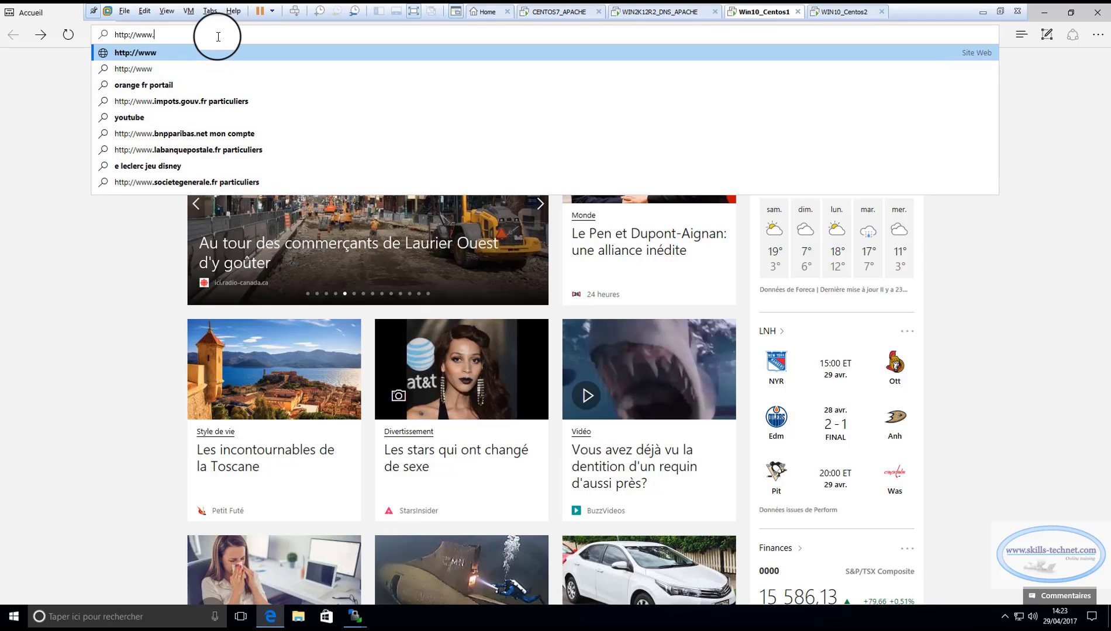
text(.m)
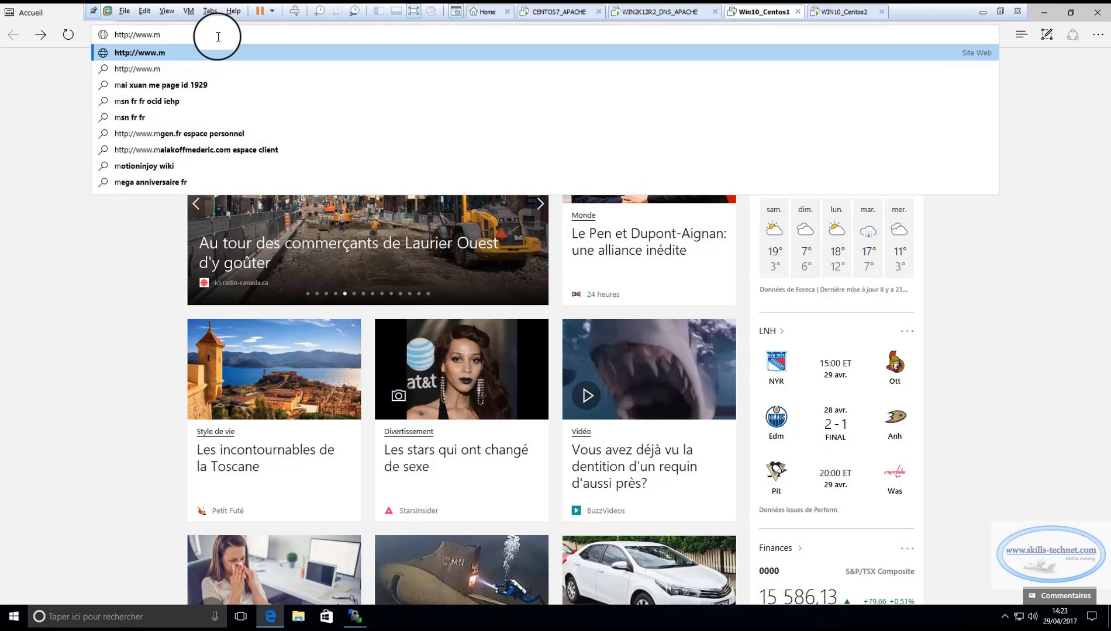
text(o)
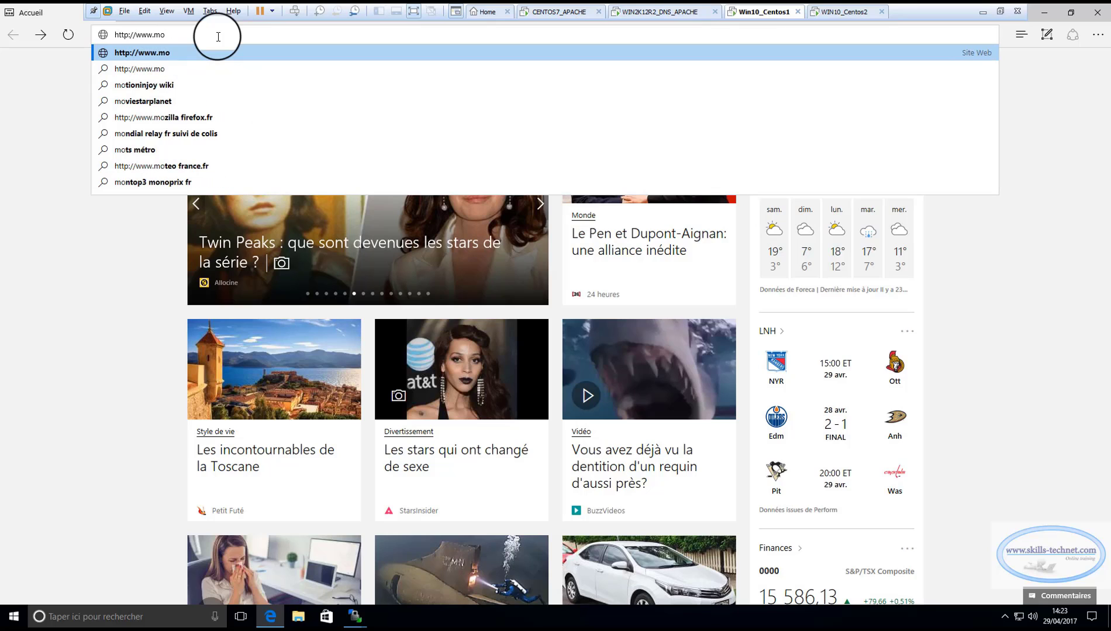
text(,sn)
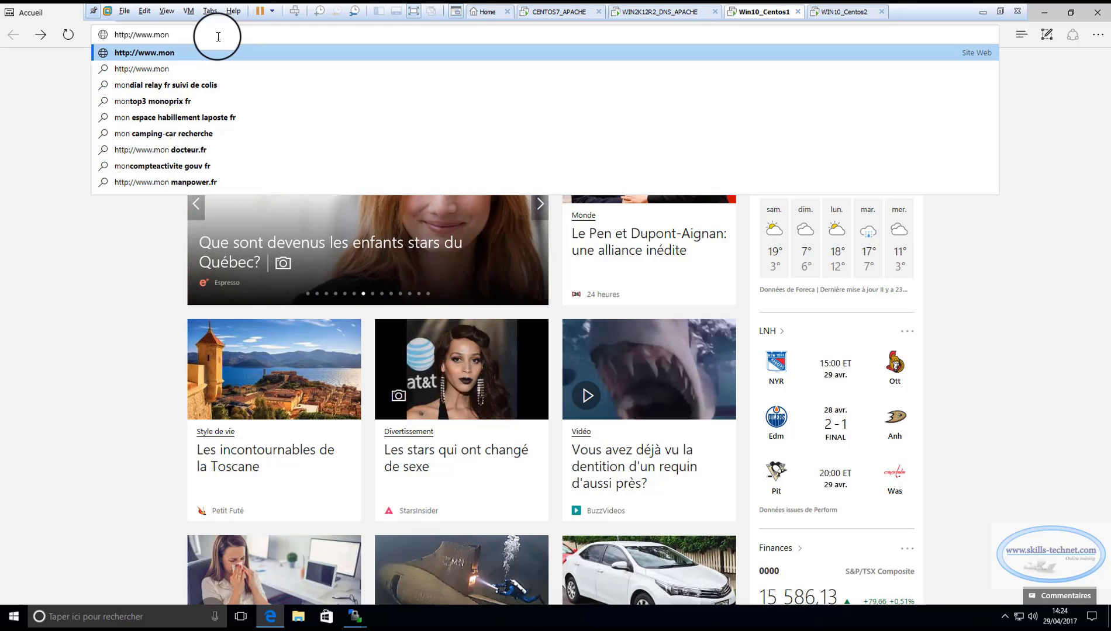
text(skills)
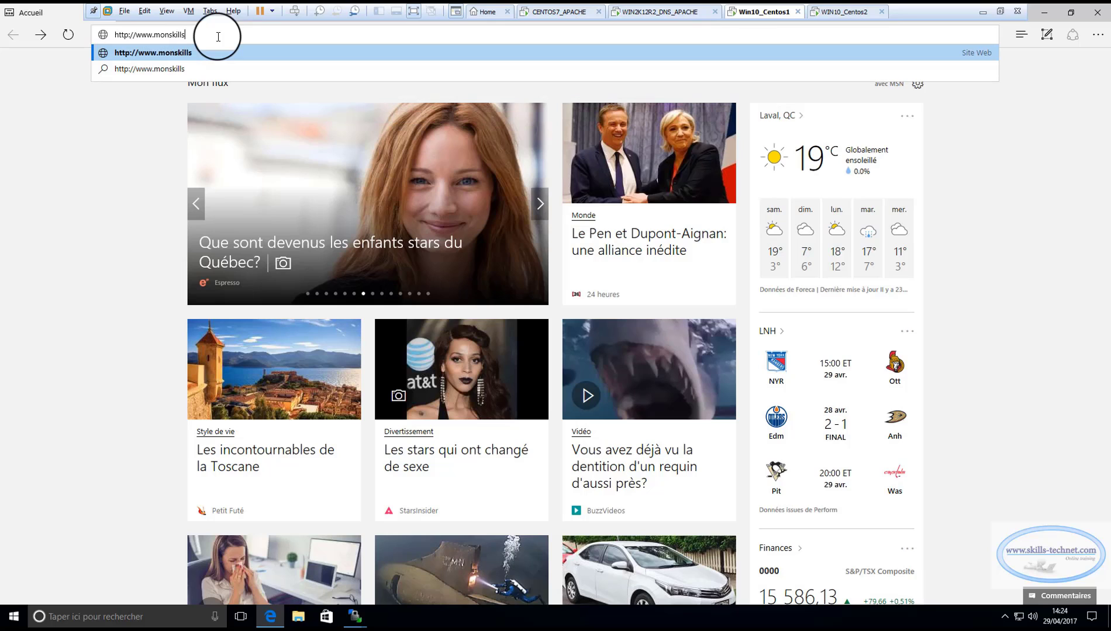
text(.)
text(com)
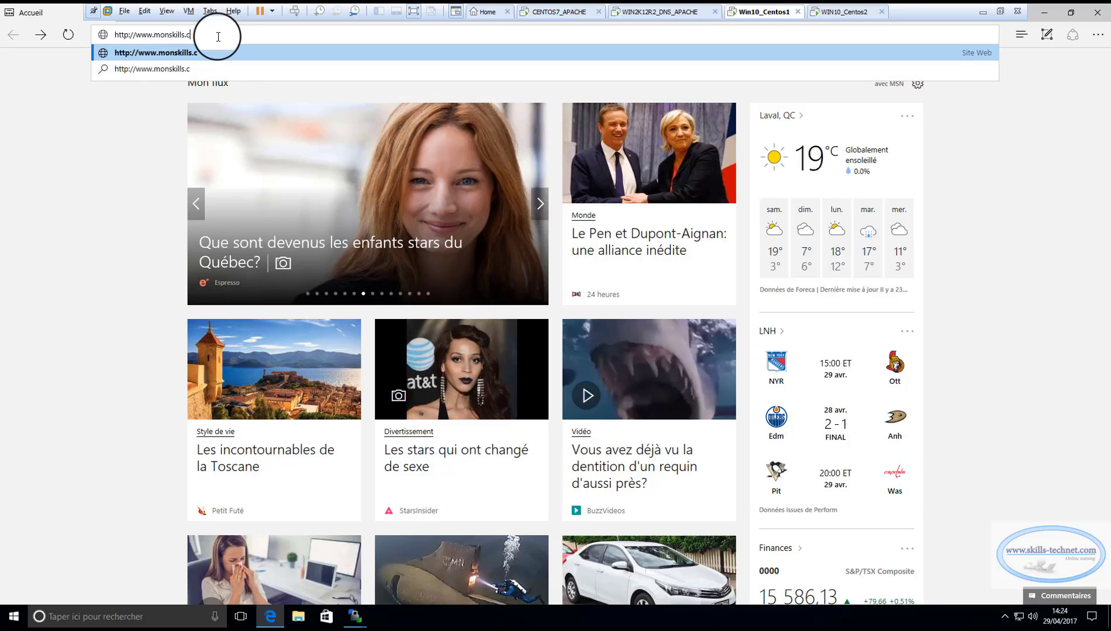
key(Return)
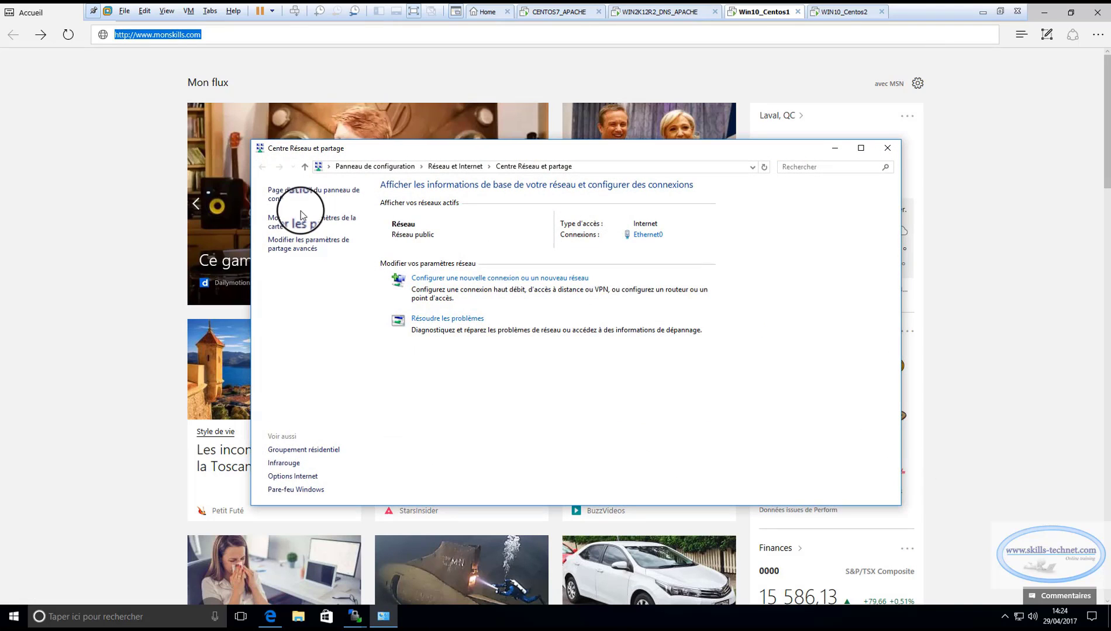
- Set Win10_Centos1's Ethernet0 preferred DNS server to 192.168.17.10, then move to WIN10_Centos2
click(292, 221)
right_click(461, 222)
click(489, 332)
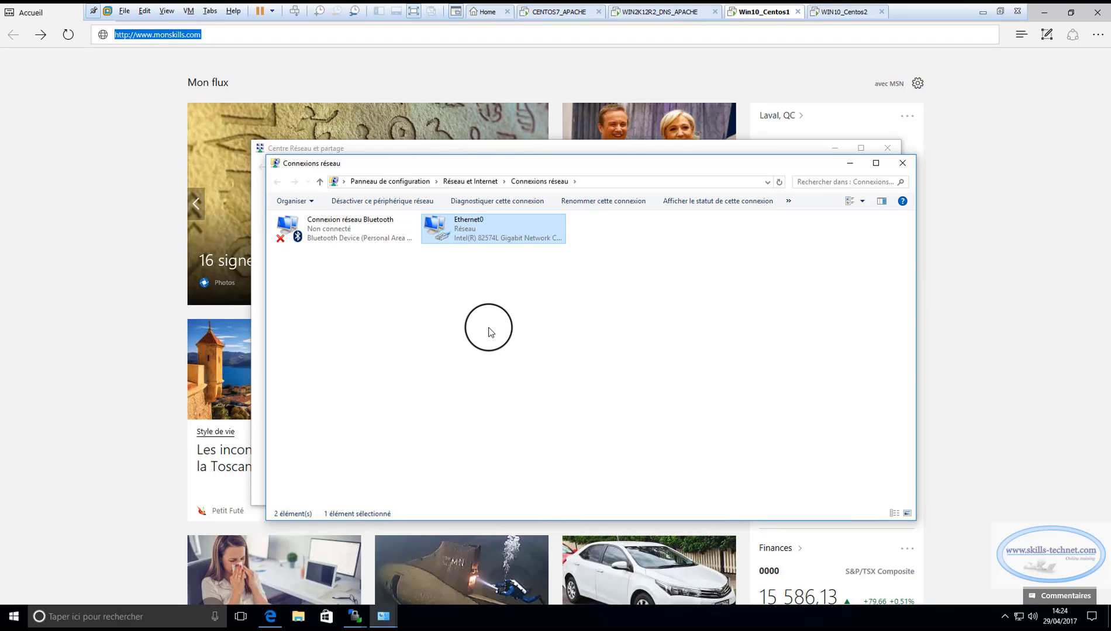
scroll(436, 334, down, 1)
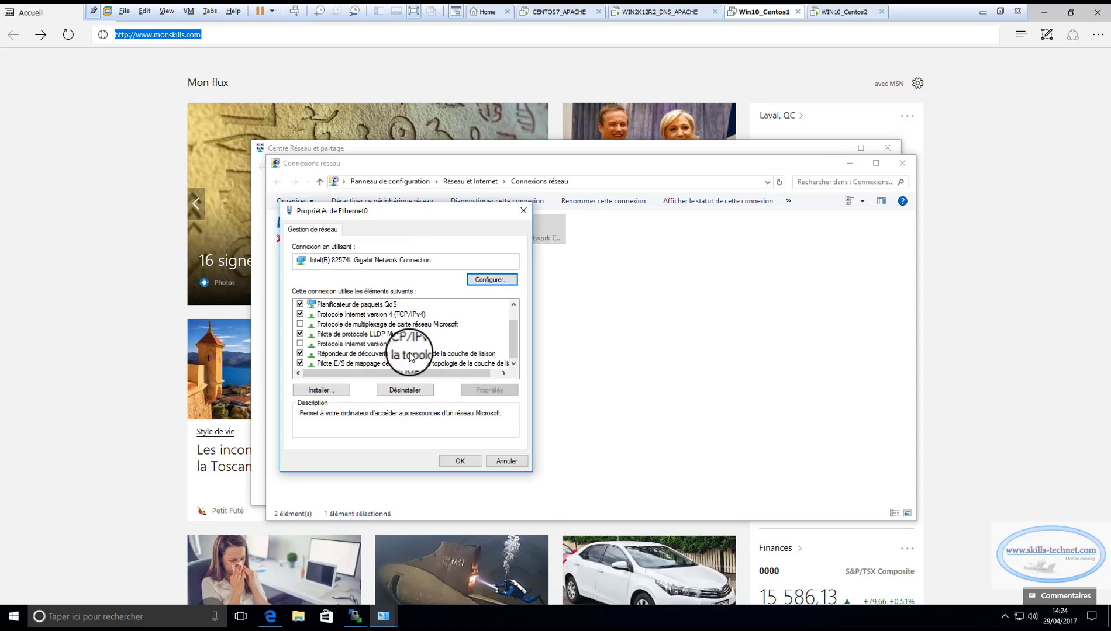
double_click(389, 316)
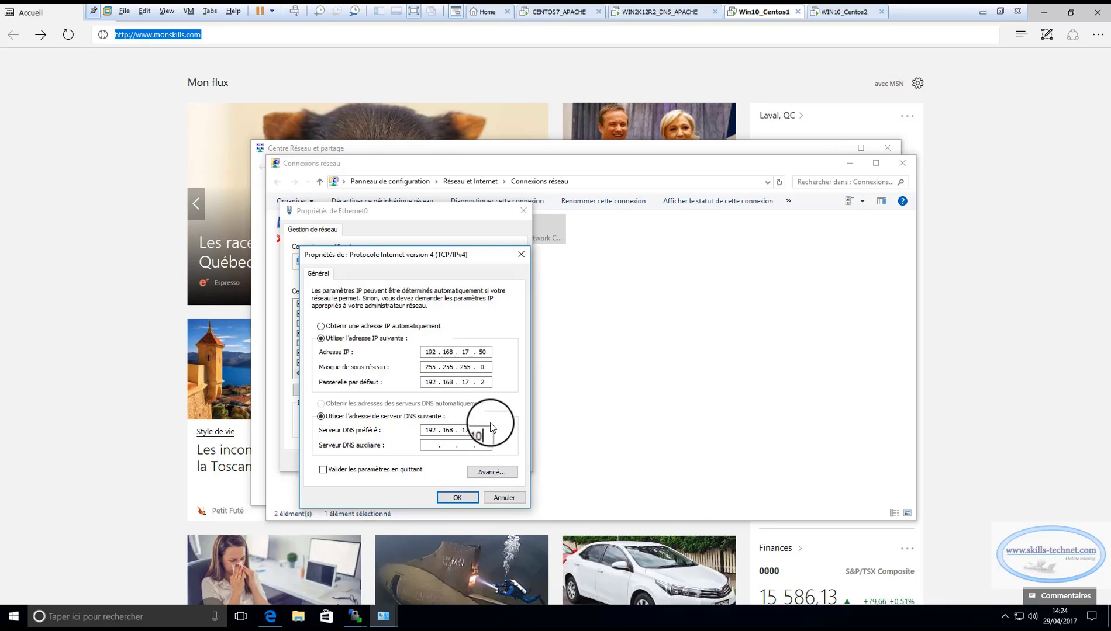
click(480, 430)
text(10)
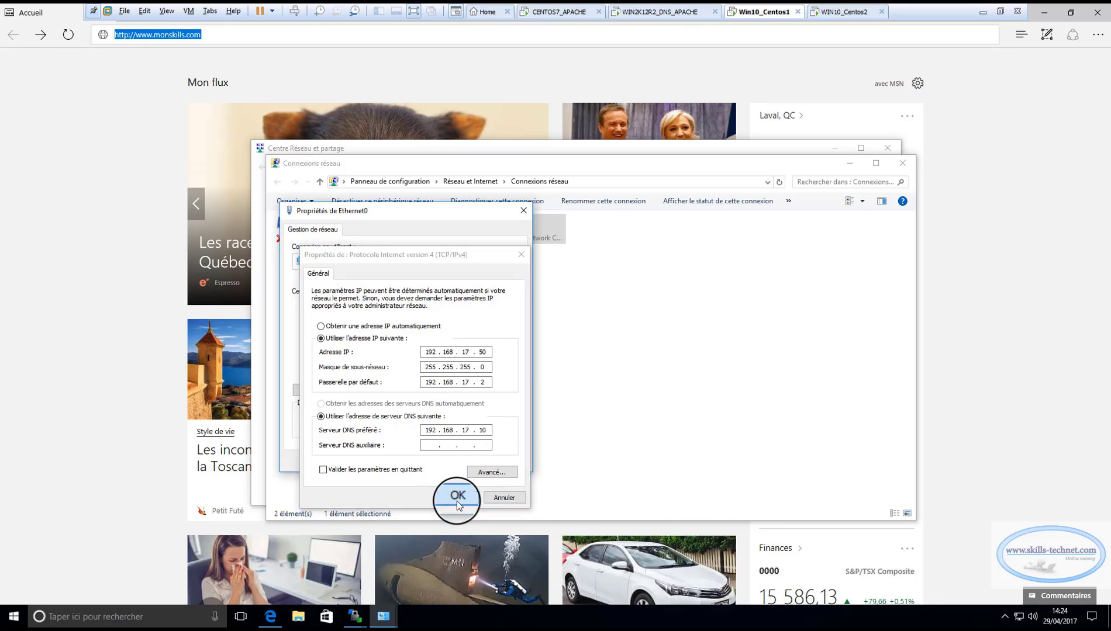
click(457, 498)
click(458, 460)
click(833, 14)
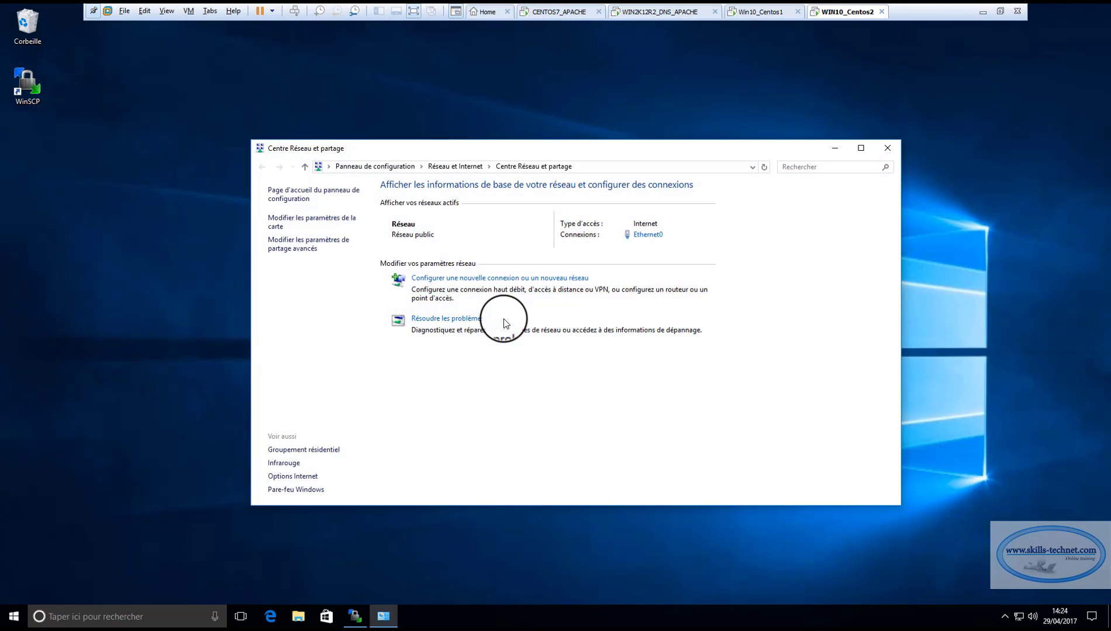
- Open WIN10_Centos2's Ethernet0 IPv4 settings and confirm them with OK
click(314, 219)
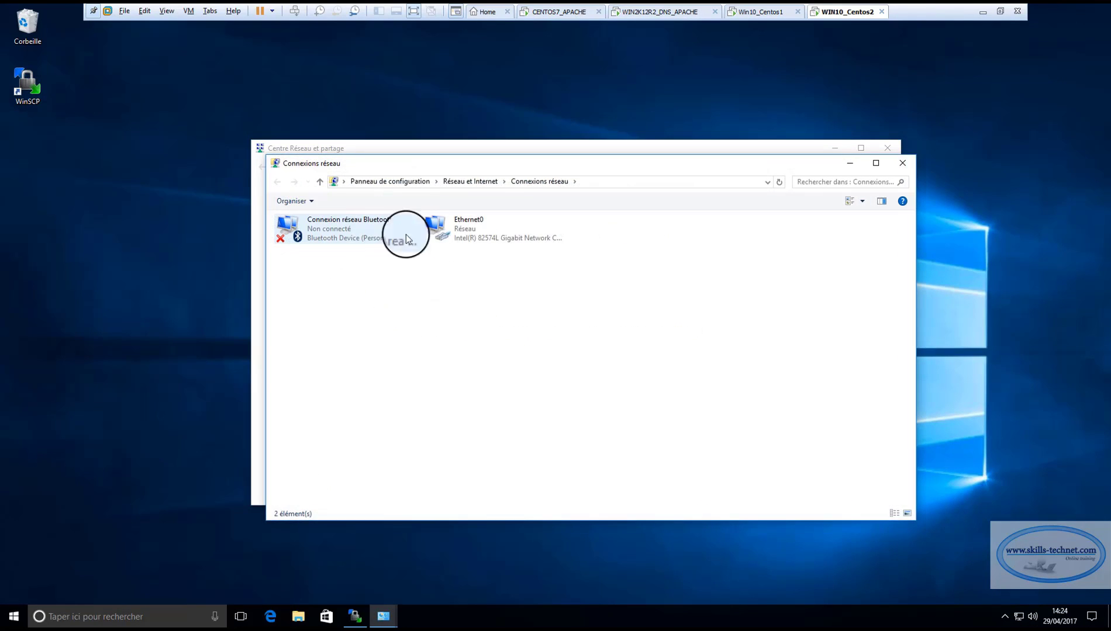
right_click(442, 226)
click(473, 335)
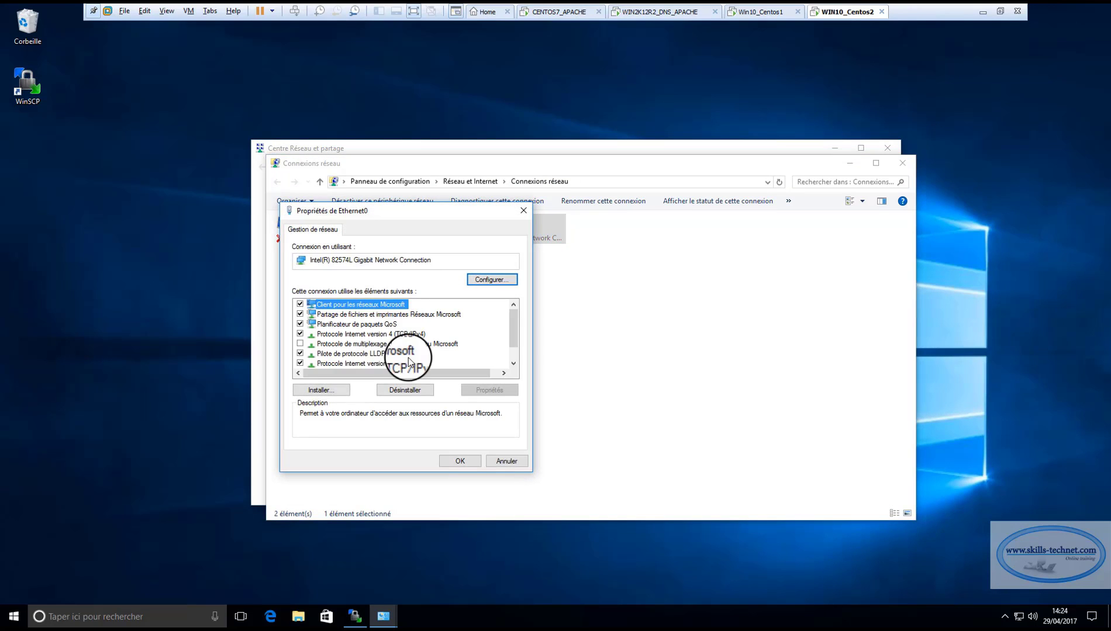
double_click(400, 339)
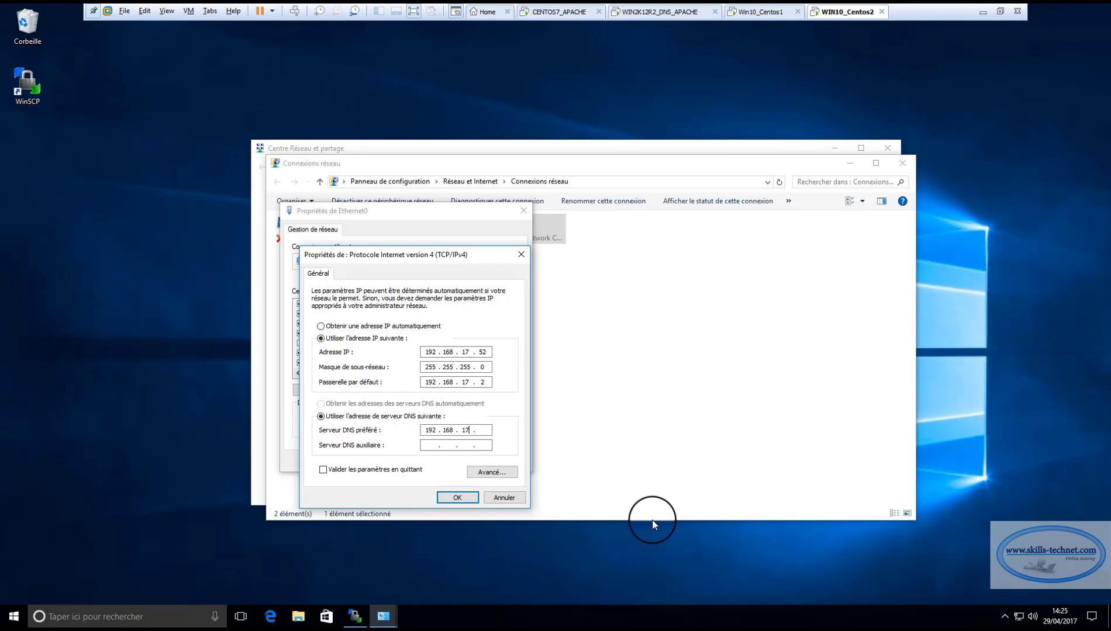
click(457, 497)
click(459, 461)
- Close the network windows and return to Win10_Centos1
click(898, 163)
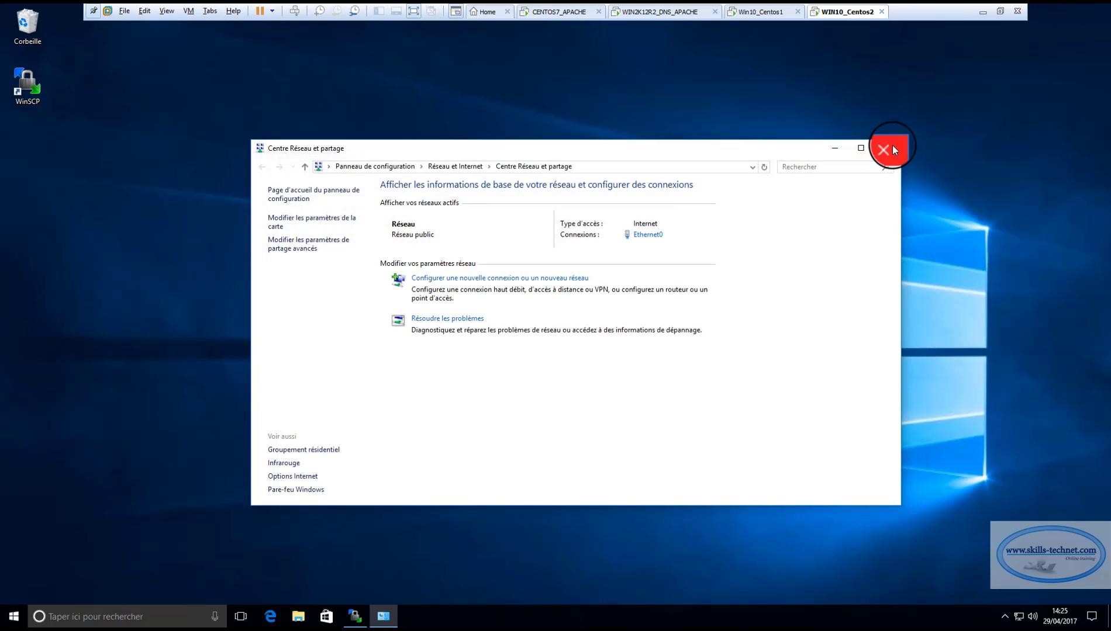
click(891, 147)
click(755, 11)
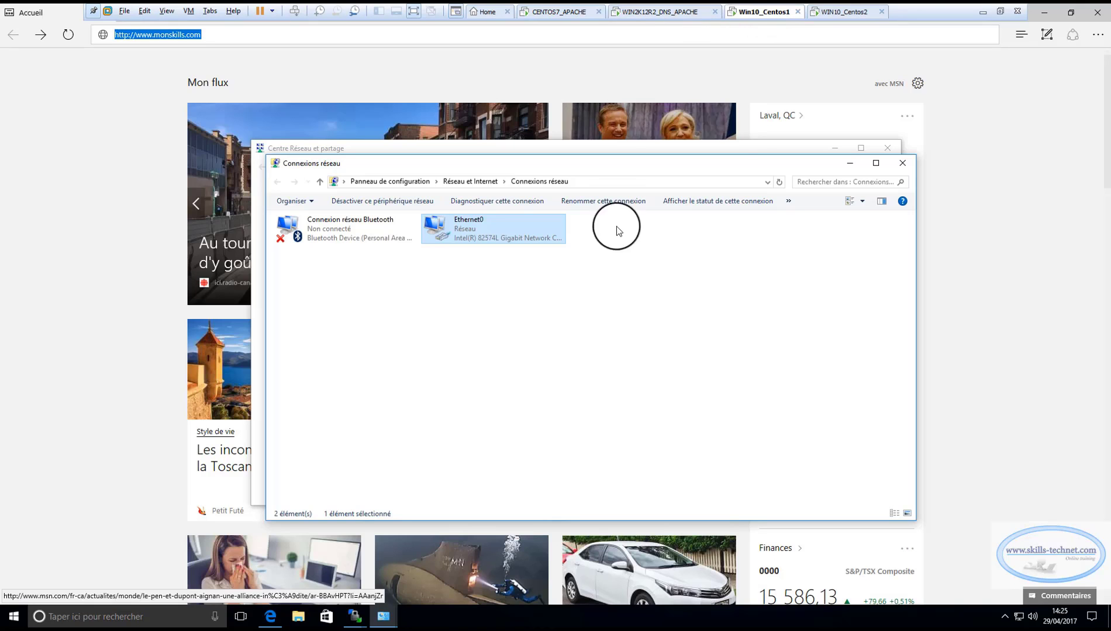
click(898, 164)
click(894, 148)
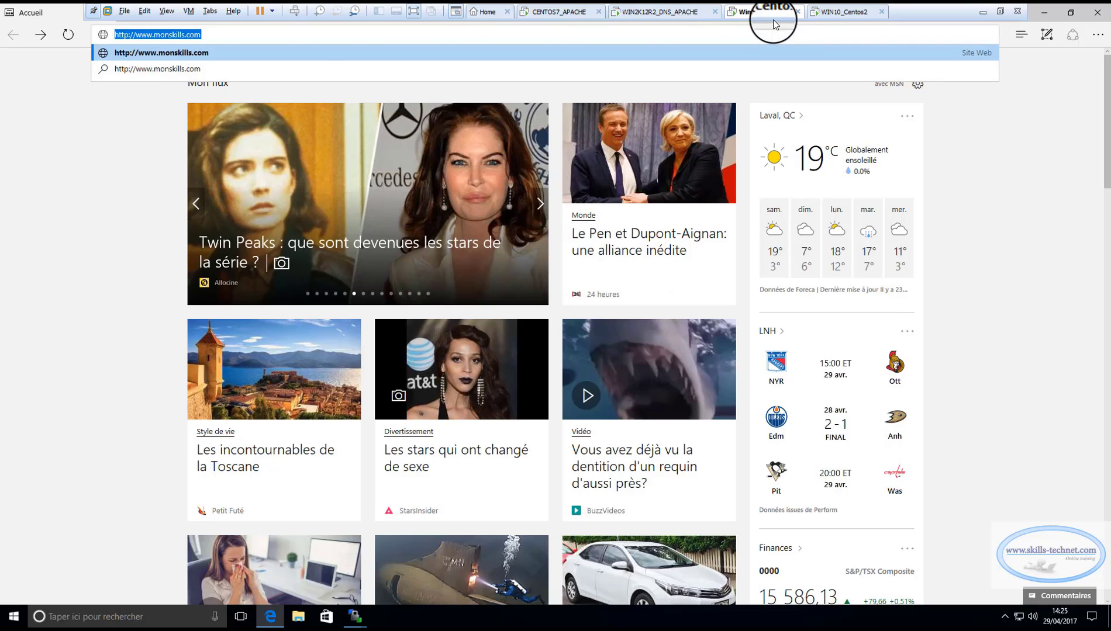
click(257, 36)
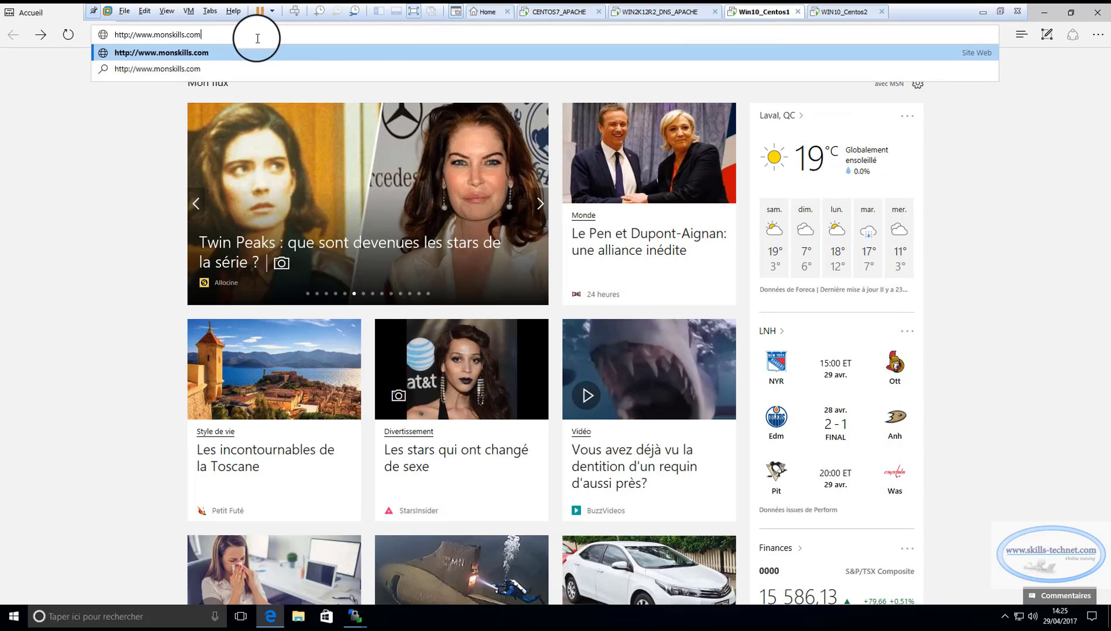
key(Return)
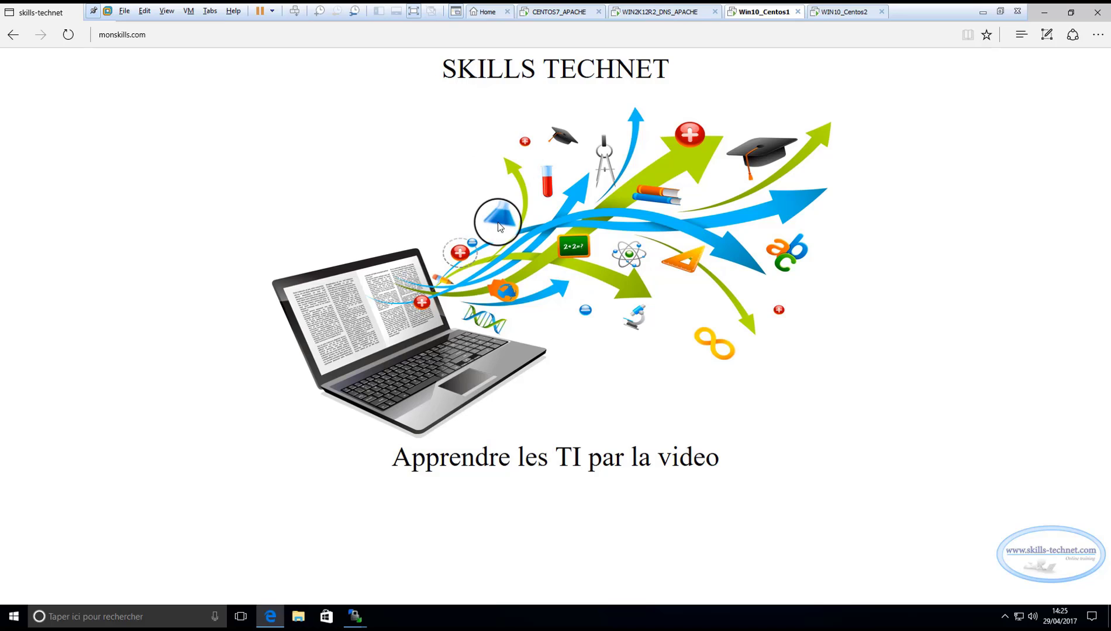
- Cycle through the virtual machine tabs, return to Win10_Centos1 and minimize Edge
click(561, 18)
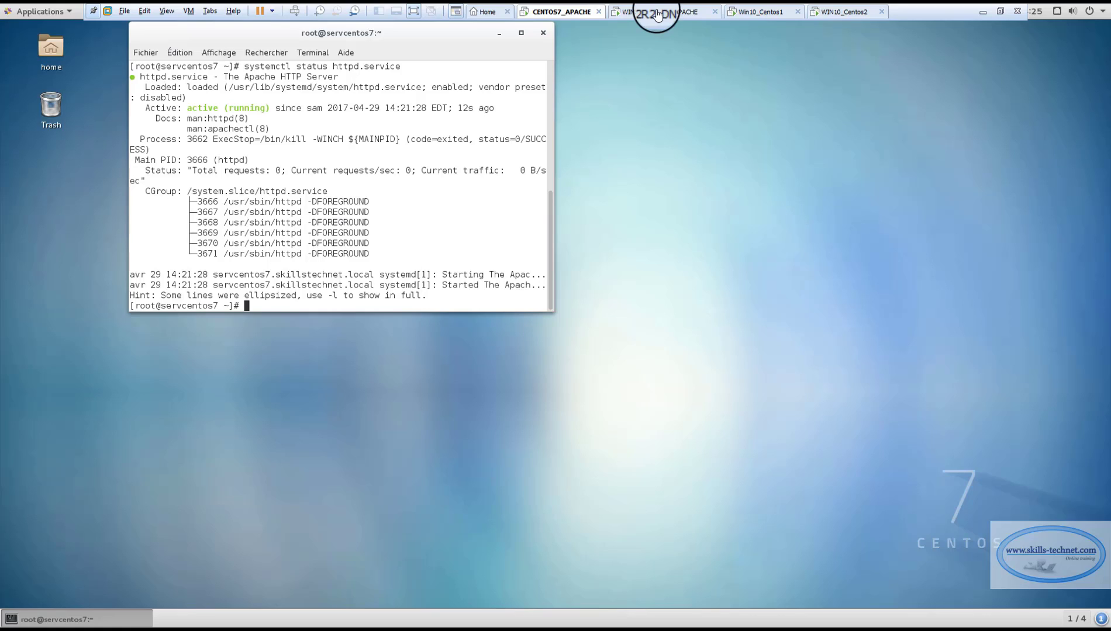
click(657, 13)
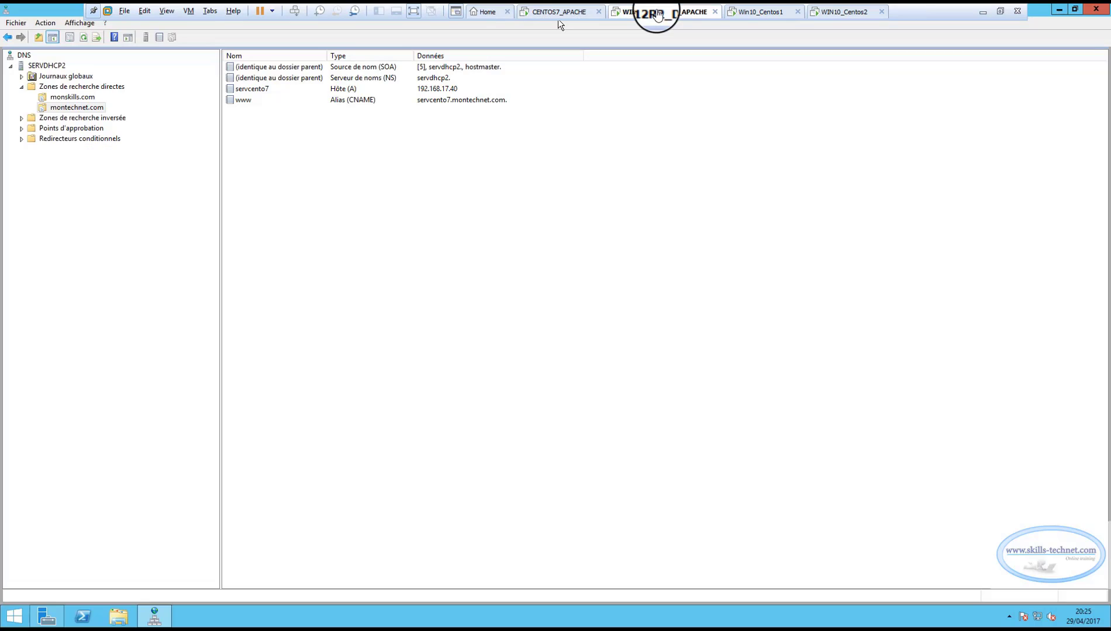
click(752, 13)
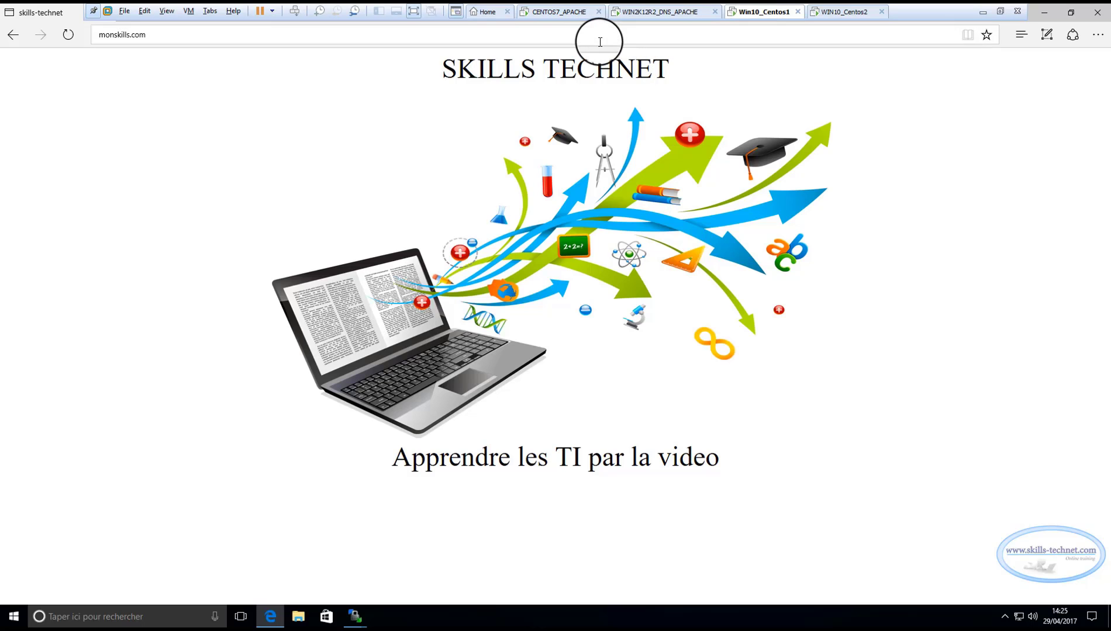
click(555, 17)
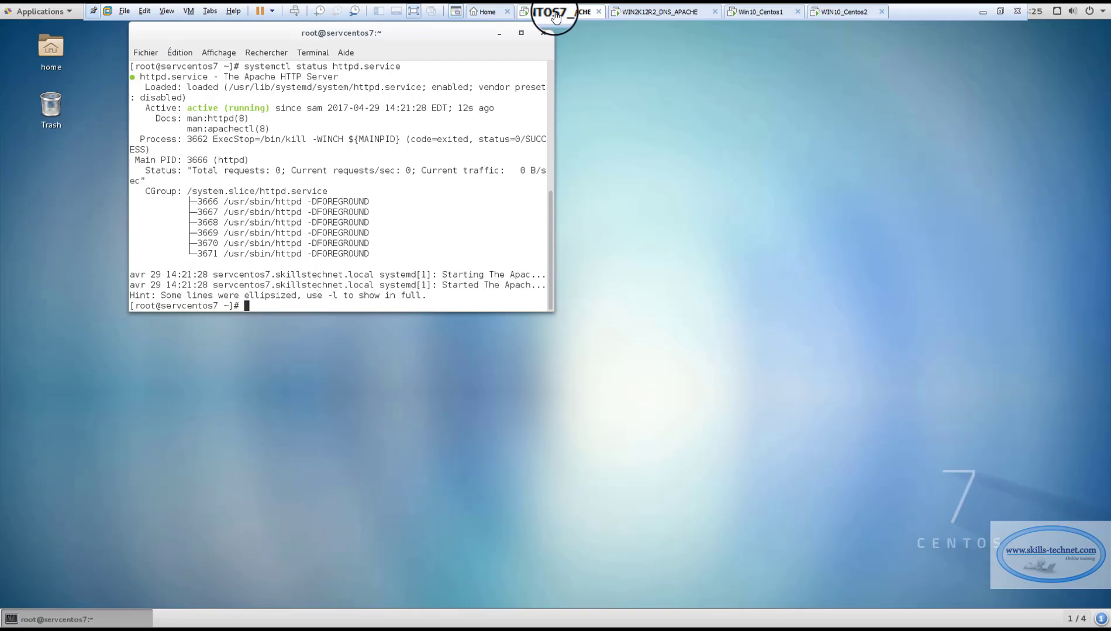
click(756, 12)
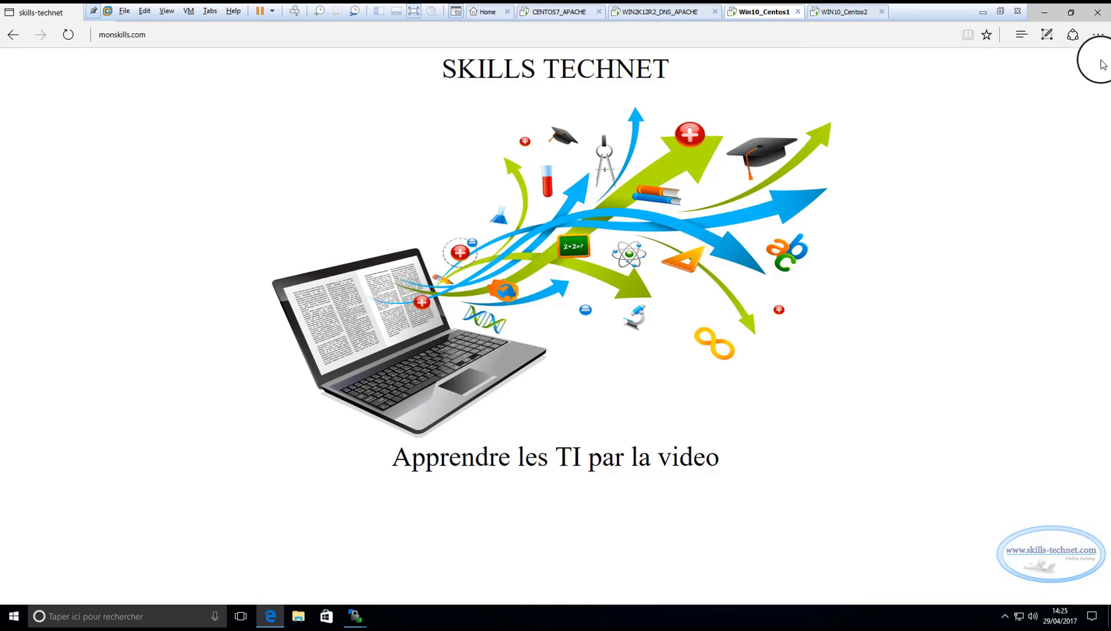
click(1040, 21)
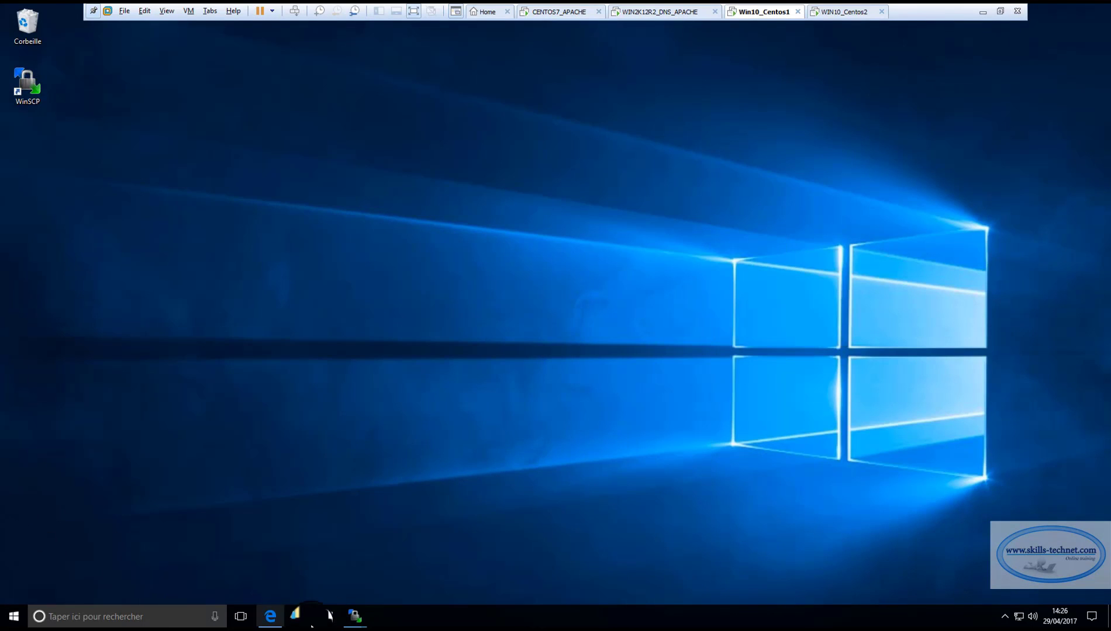
- Close the error_log editor and open vhosts.conf from the WinSCP file list
mouse_move(353, 615)
click(380, 545)
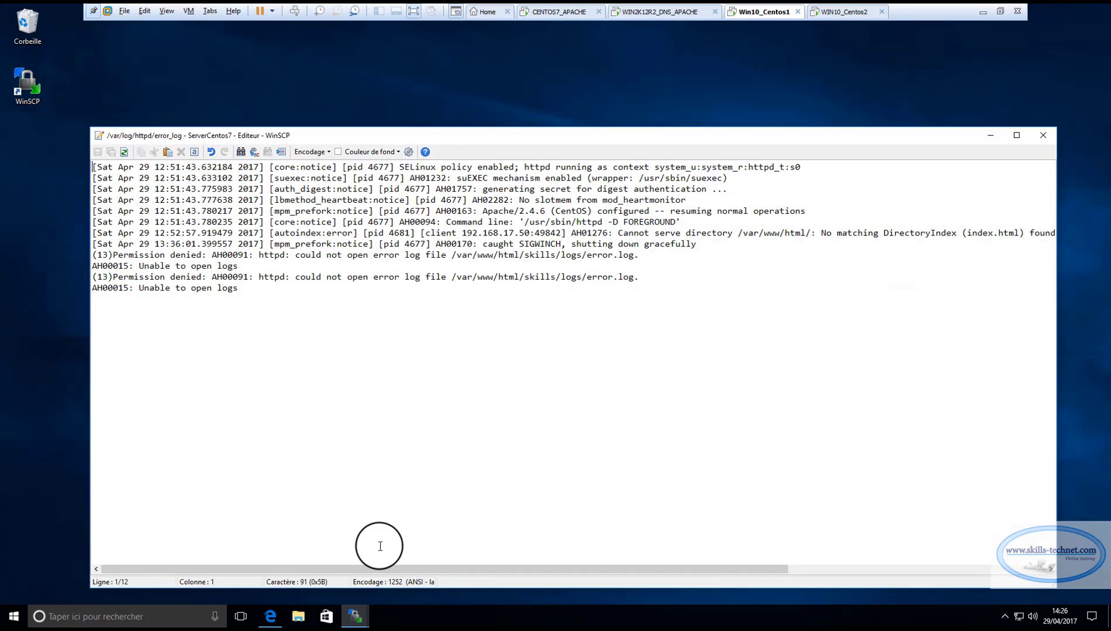
click(1038, 138)
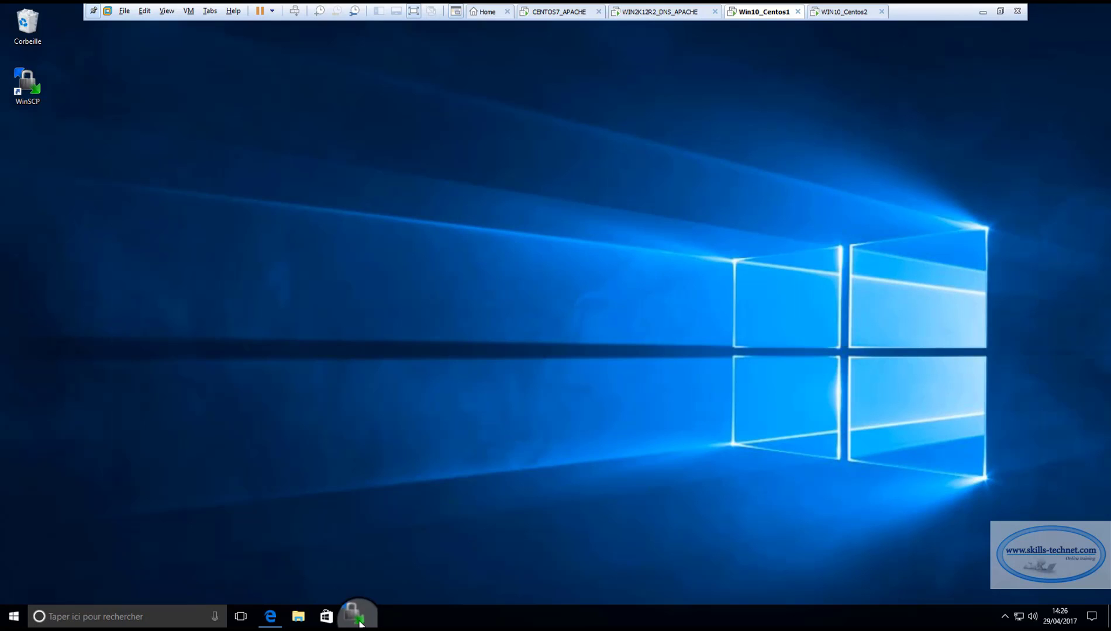
click(355, 617)
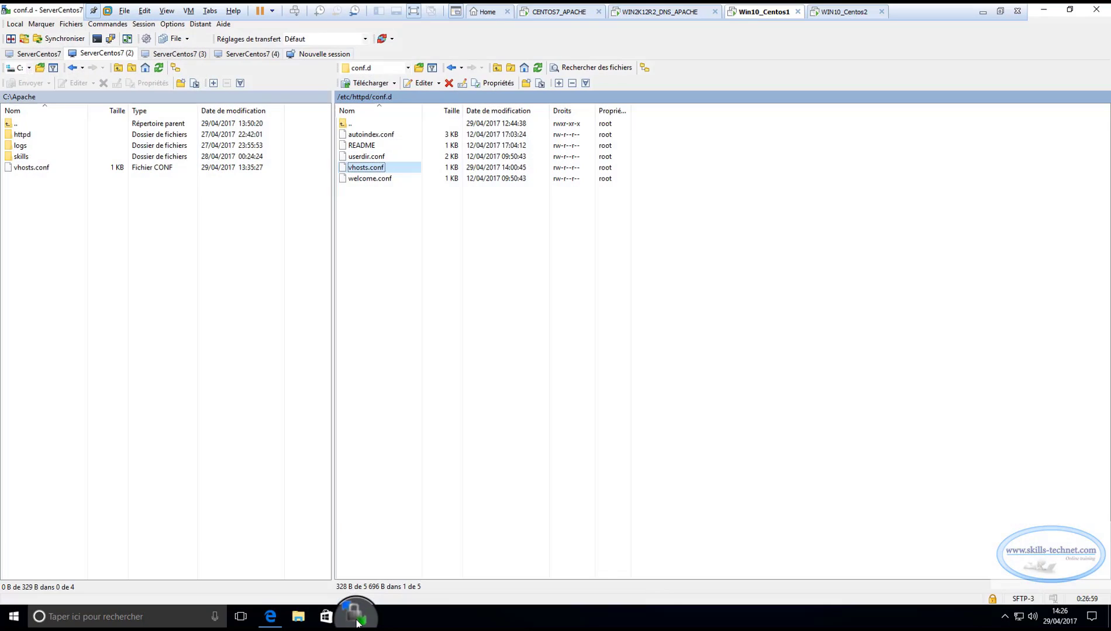
double_click(365, 167)
- Duplicate the existing VirtualHost block on a new line below it
drag(251, 222, 162, 142)
key(ctrl+c)
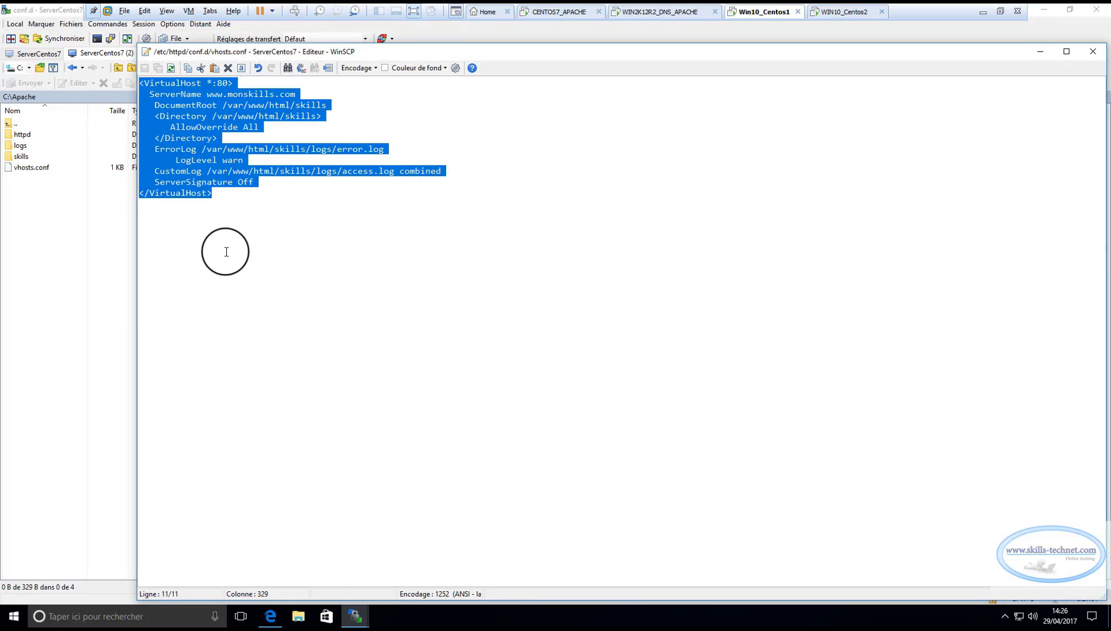
click(220, 198)
key(Return)
key(Return)
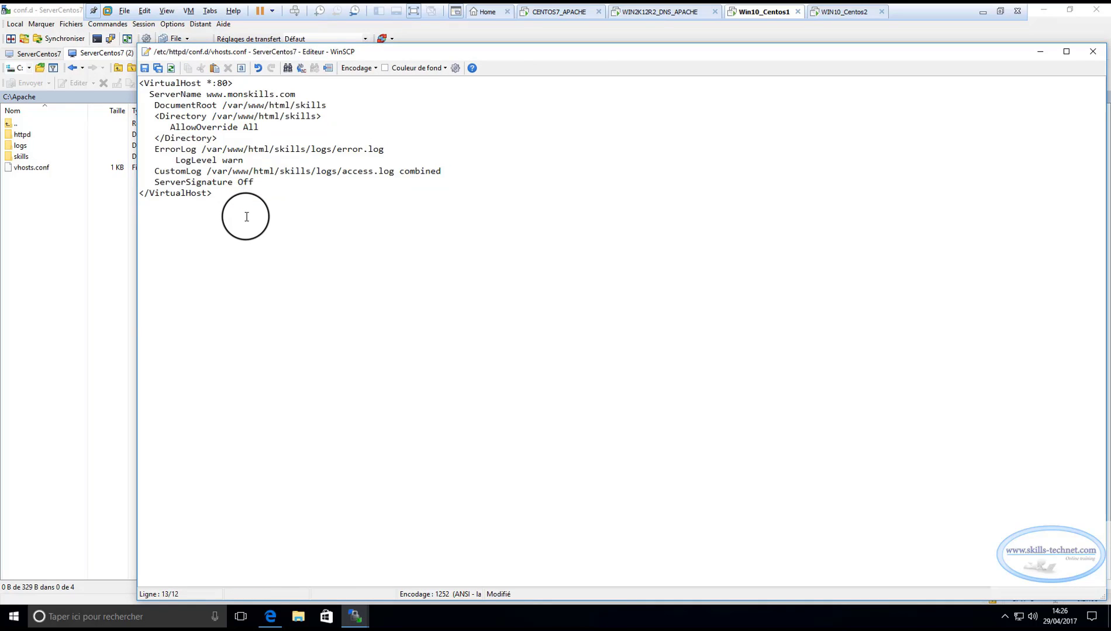
key(ctrl+v)
click(275, 228)
key(BackSpace)
key(BackSpace)
key(BackSpace)
key(BackSpace)
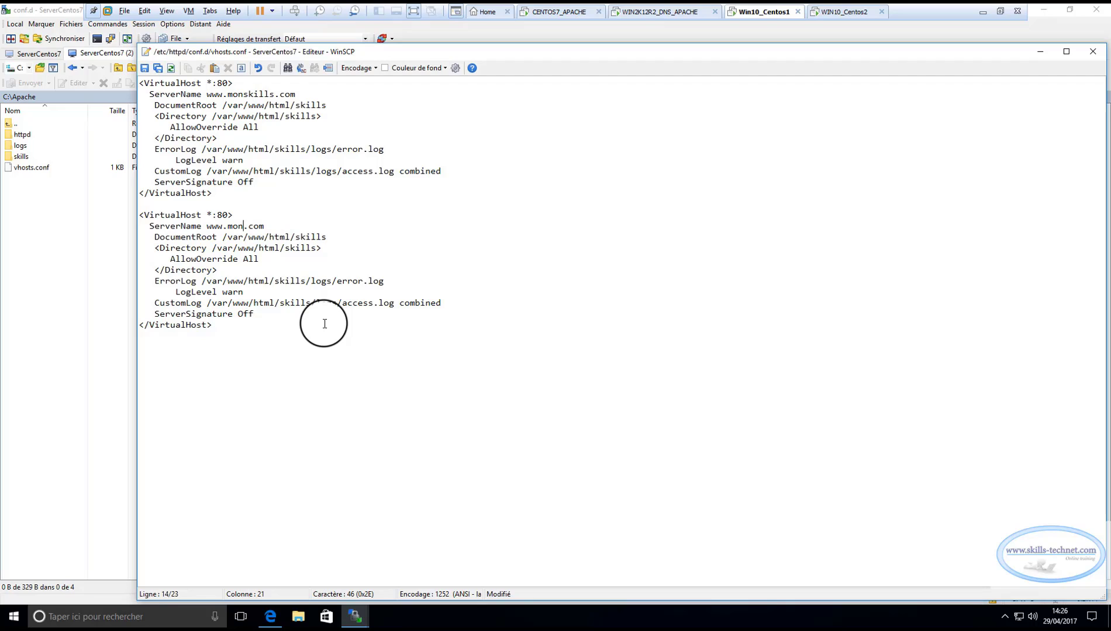
text(technet)
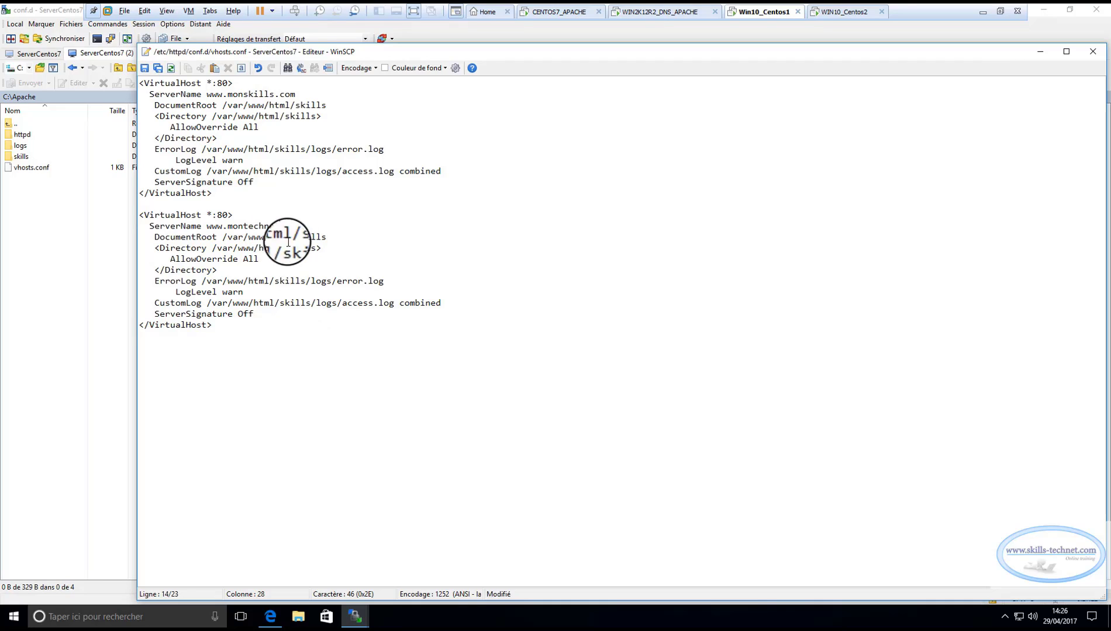
drag(280, 227, 246, 225)
key(ctrl+c)
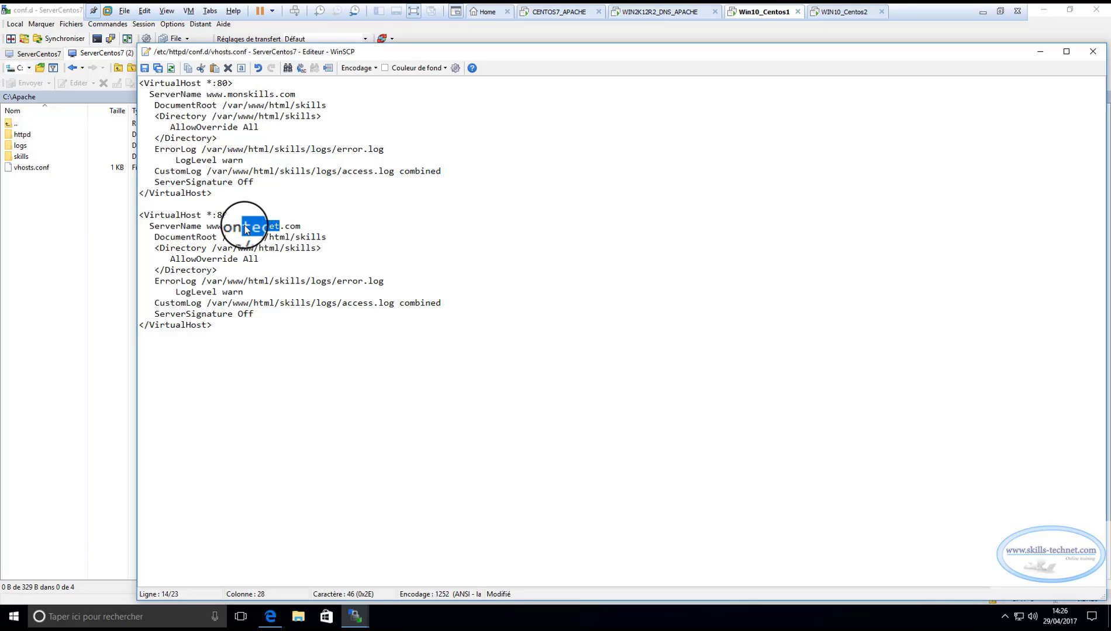
- Replace skills with technet in the copy's DocumentRoot, Directory and log paths, and save the file
drag(328, 237, 297, 237)
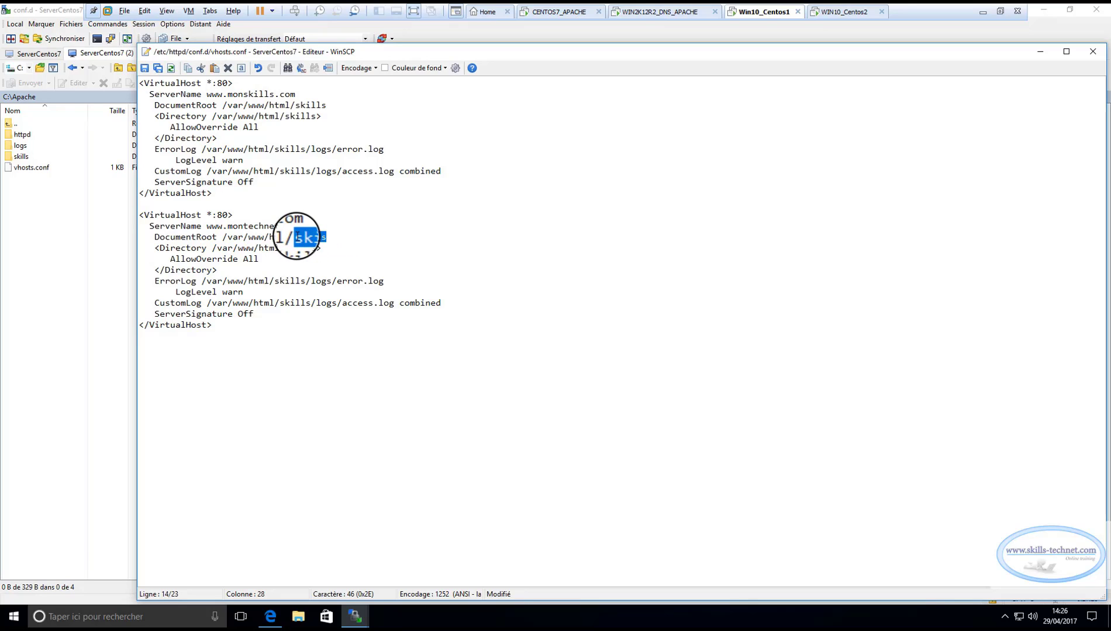
key(ctrl+v)
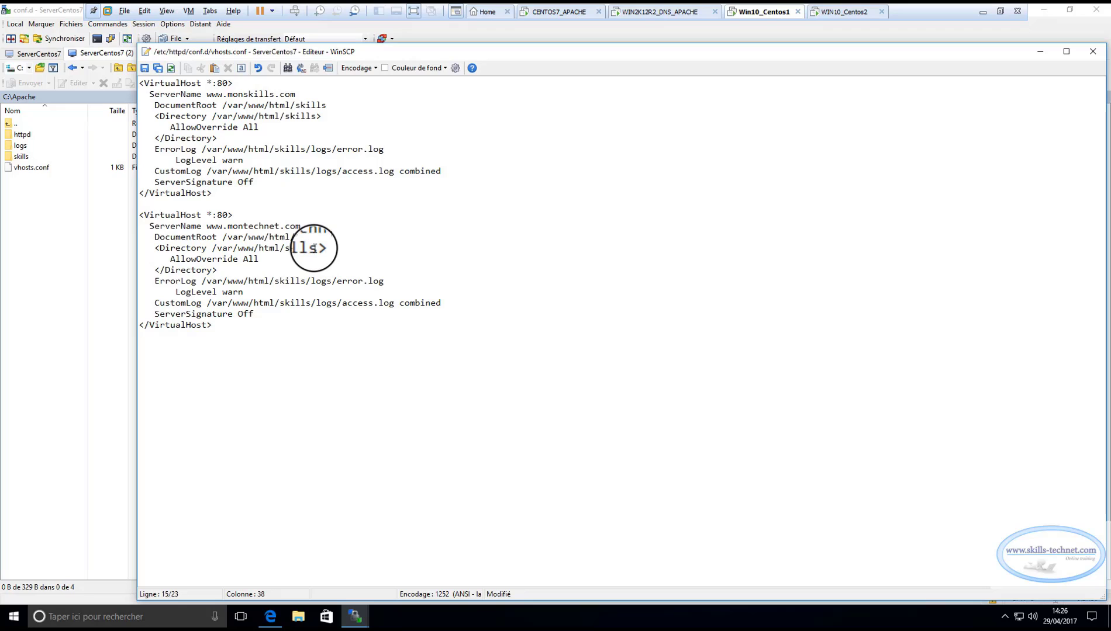
drag(317, 247, 277, 281)
key(ctrl+v)
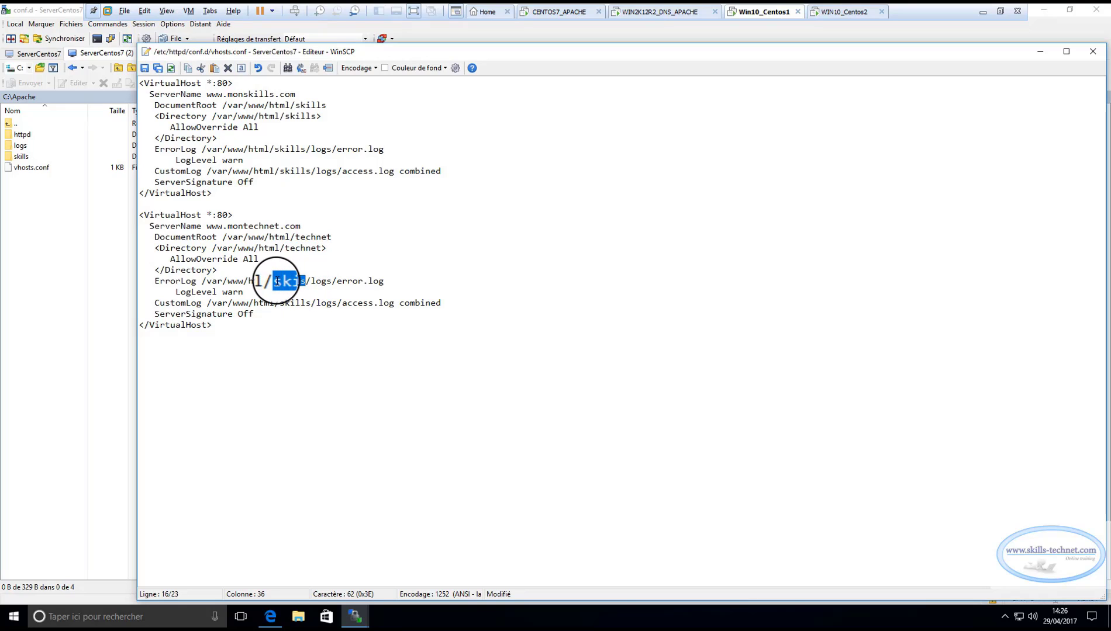
key(ctrl+v)
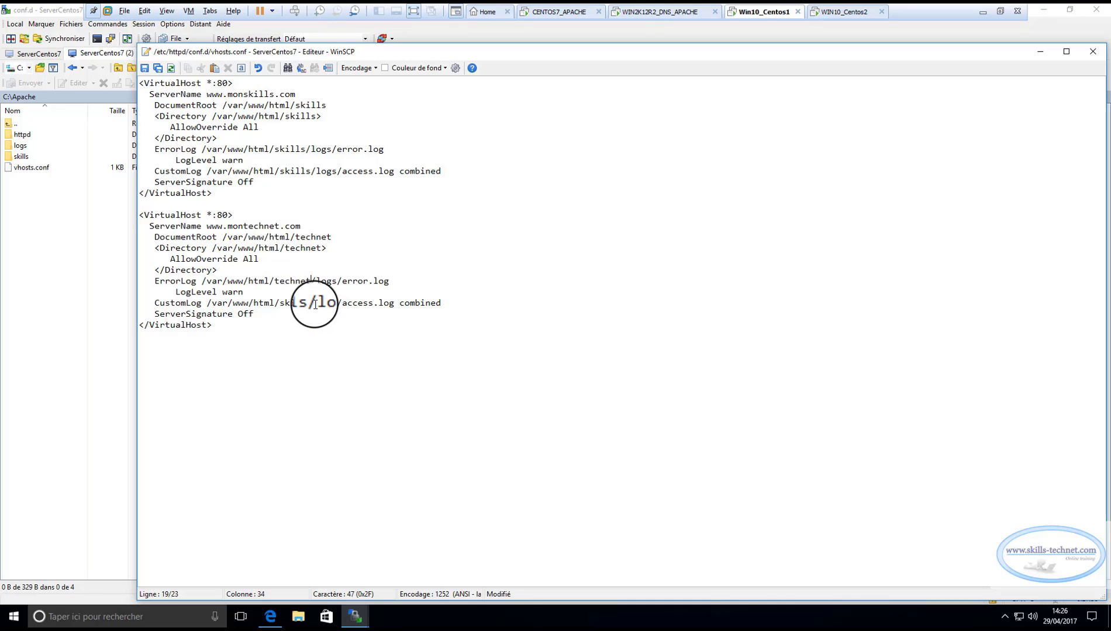
drag(311, 303, 280, 303)
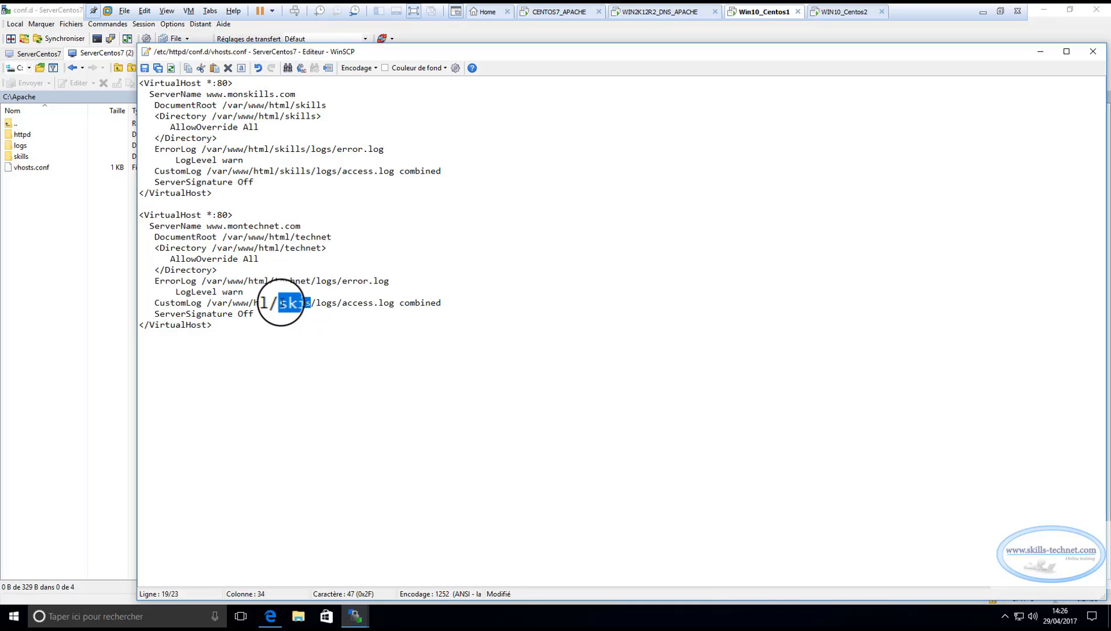
key(ctrl+v)
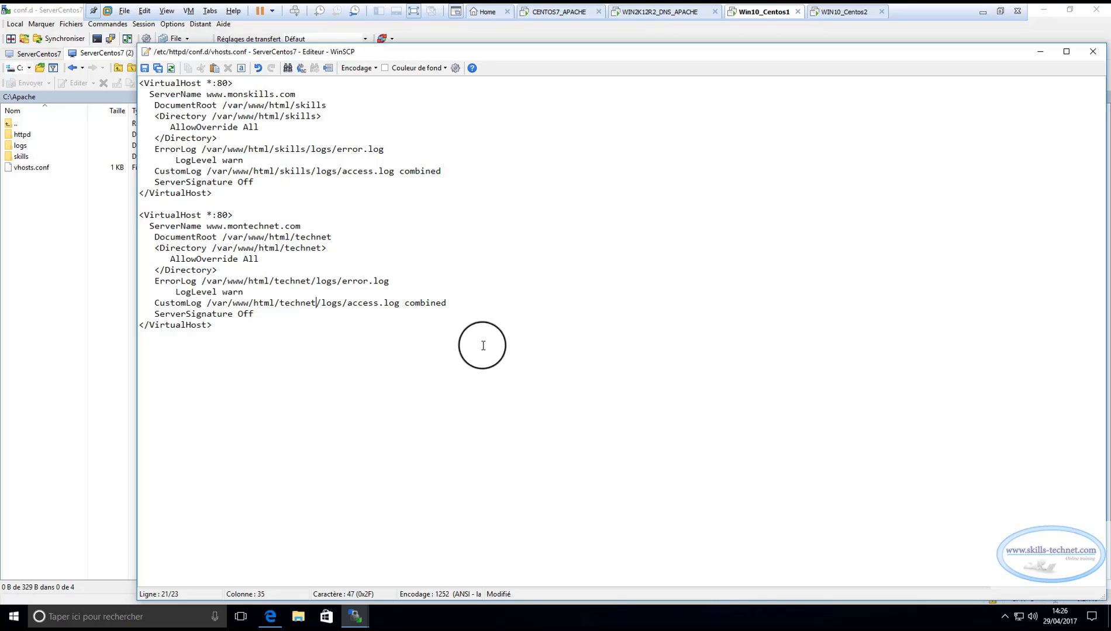
click(144, 68)
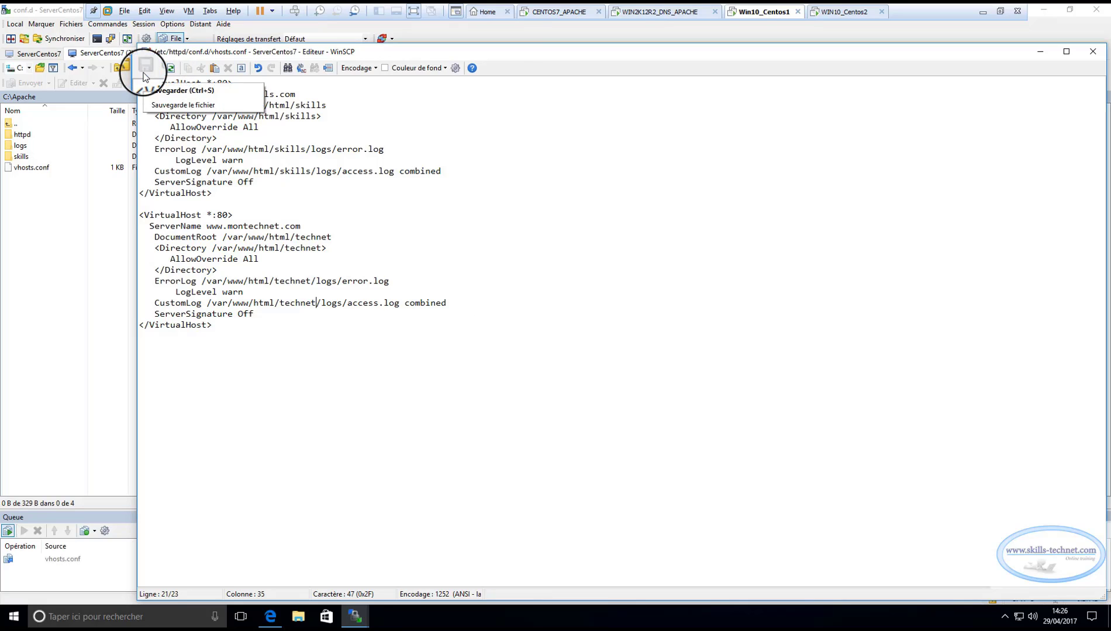
click(1040, 55)
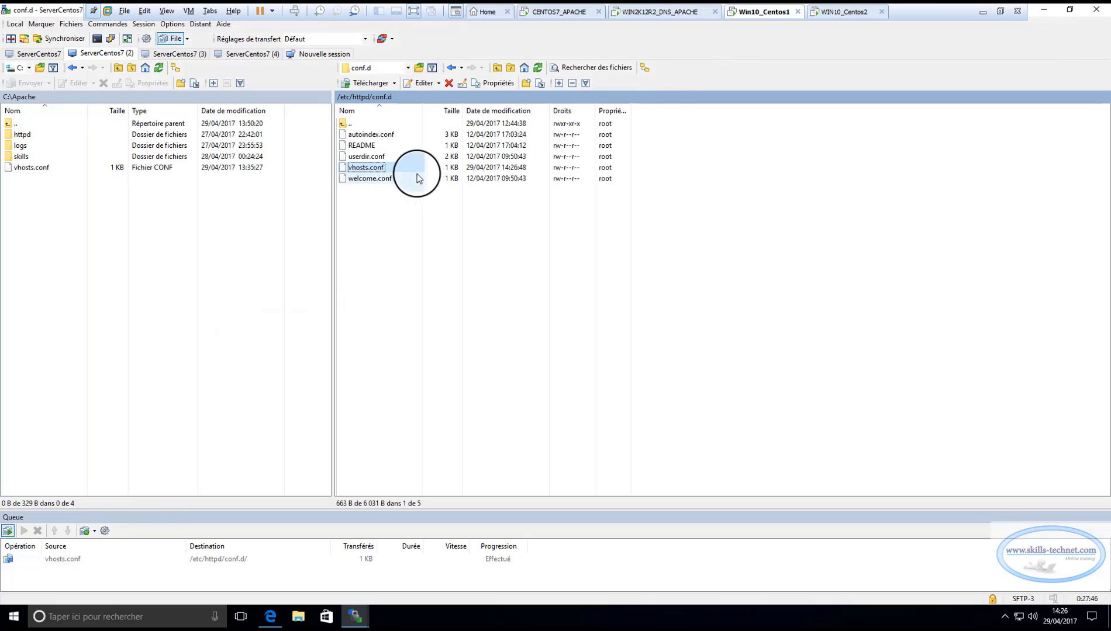
- Dismiss the lost-connection error and navigate the remote pane to /var/www/html
click(167, 54)
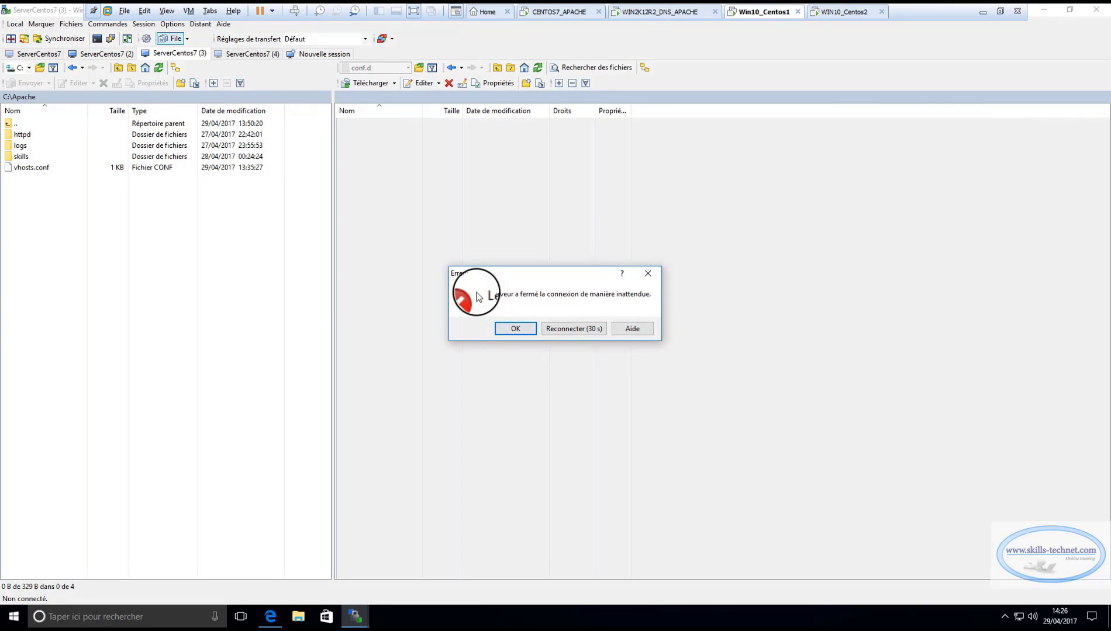
click(502, 327)
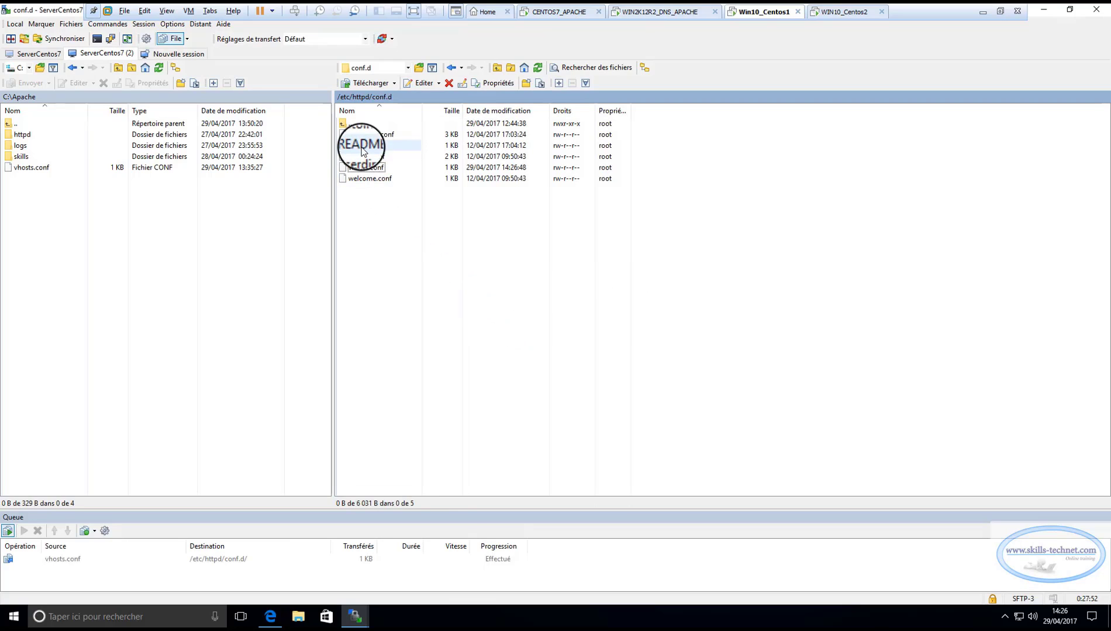
double_click(351, 126)
double_click(350, 127)
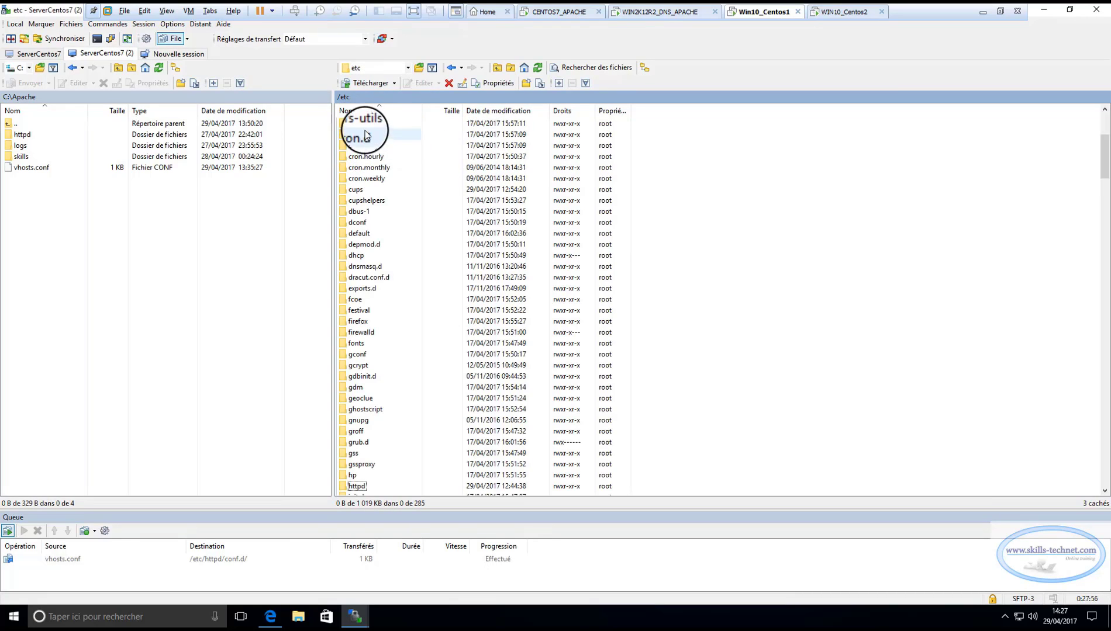
double_click(352, 126)
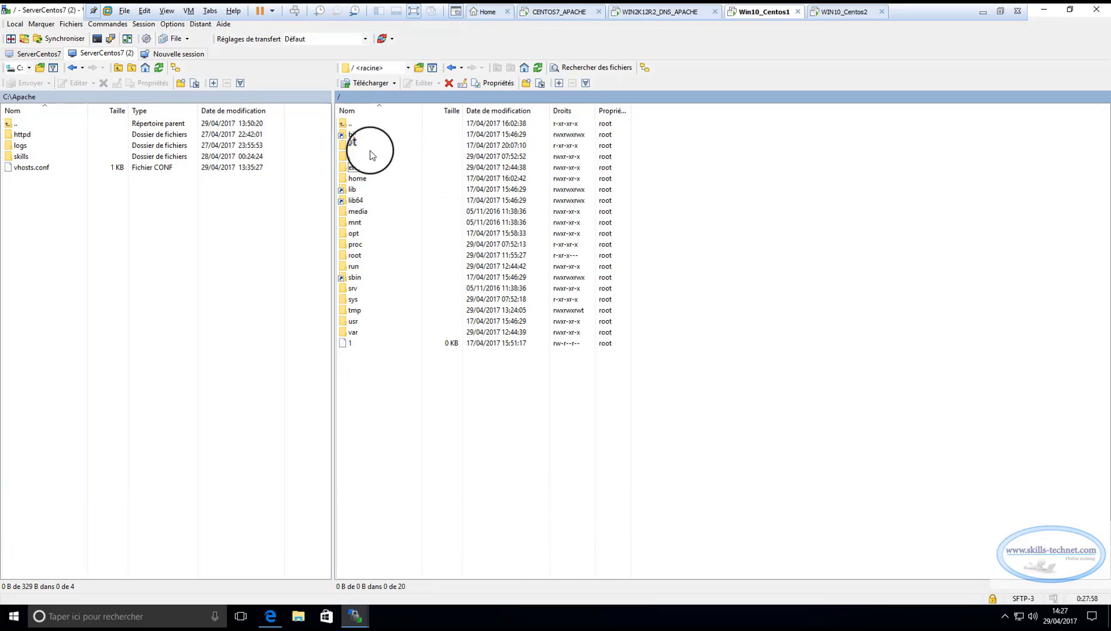
double_click(350, 332)
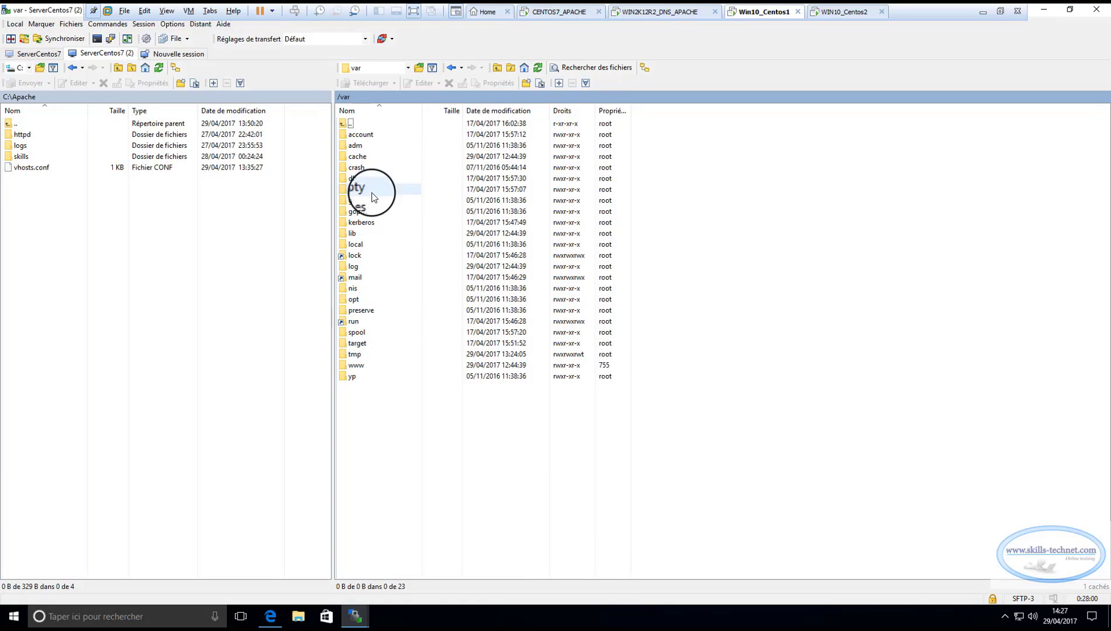
double_click(355, 366)
click(356, 146)
double_click(355, 146)
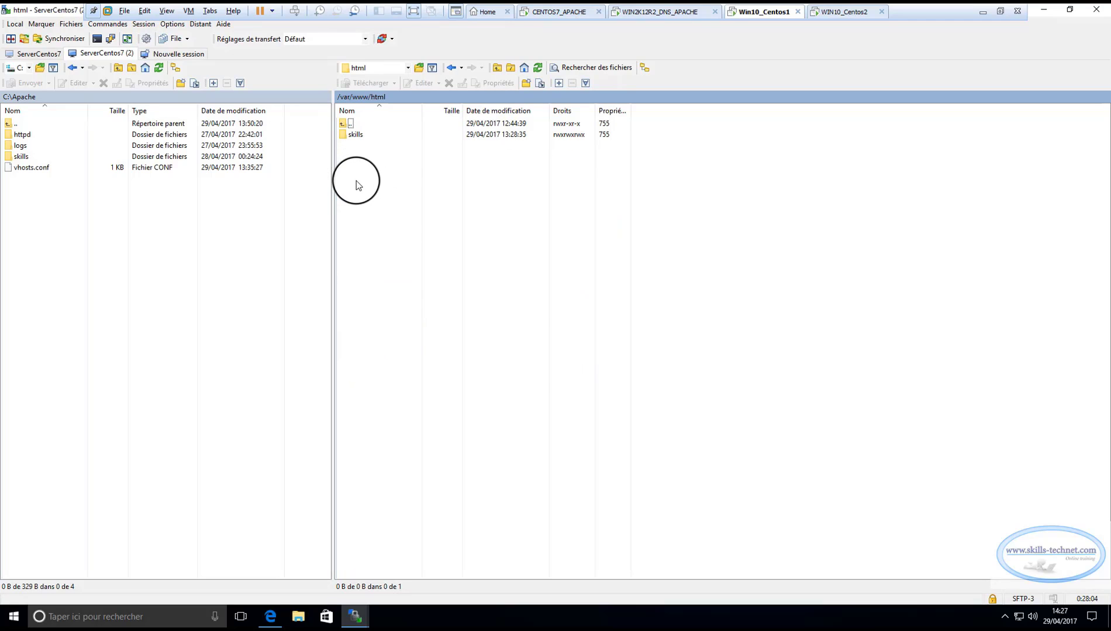
- Create a technet folder with 0777 permissions and open it
right_click(370, 163)
mouse_move(492, 236)
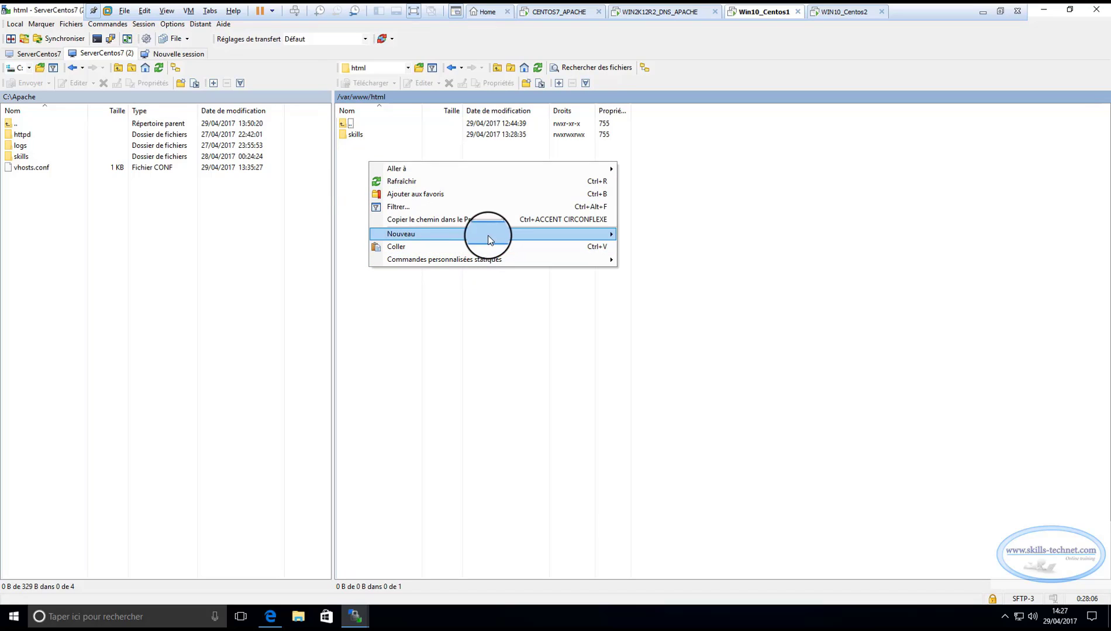
click(662, 247)
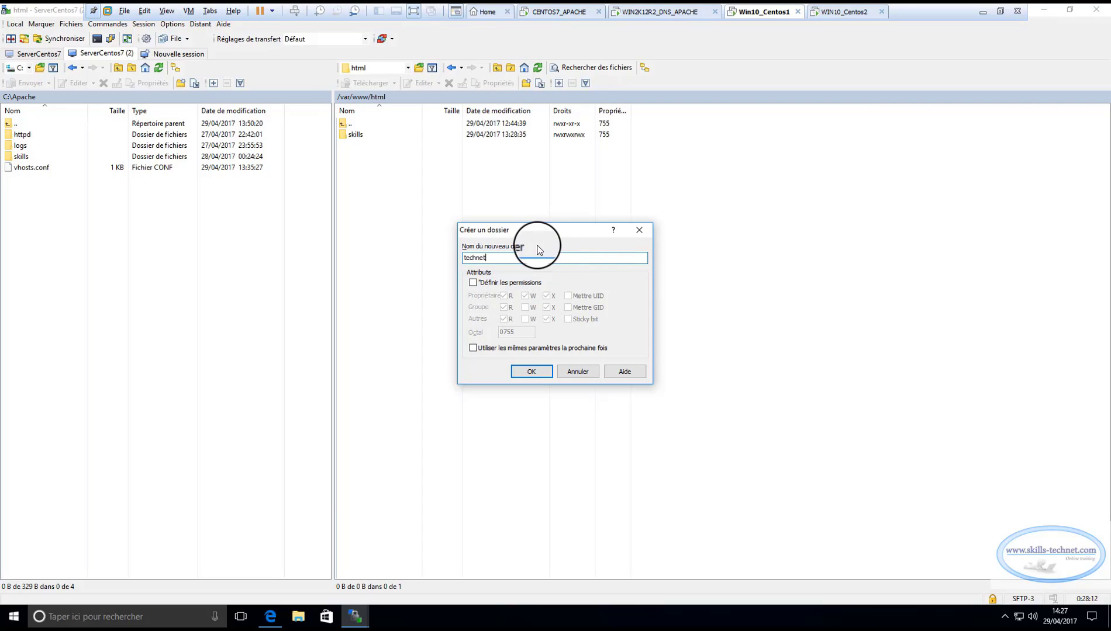
click(472, 282)
click(524, 307)
click(524, 318)
click(528, 371)
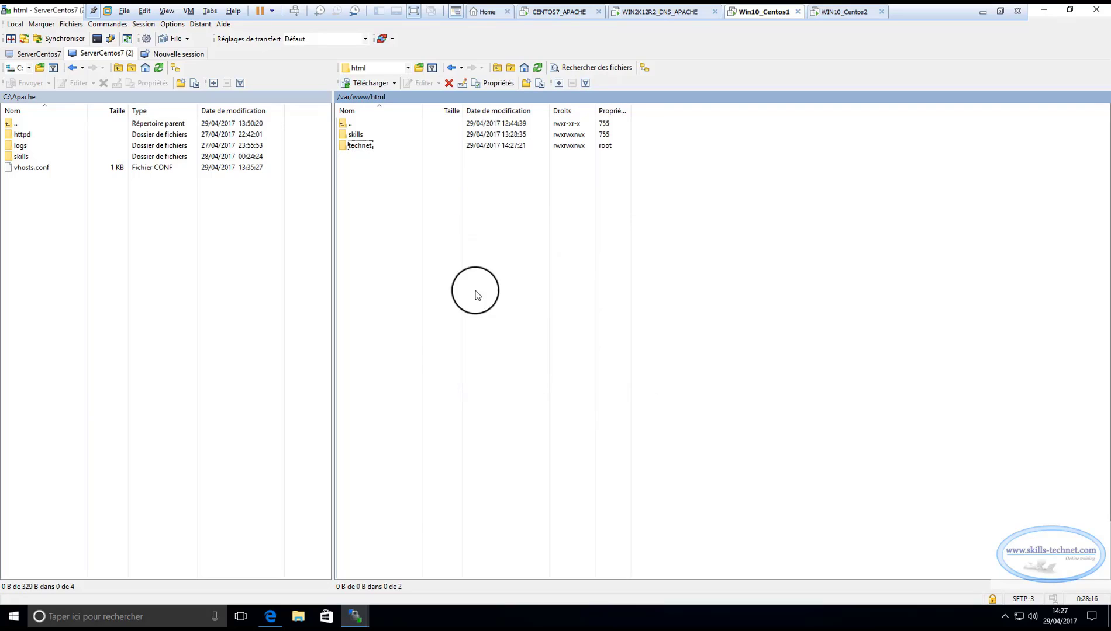
double_click(360, 146)
- Start a new folder inside technet and name it images
right_click(383, 147)
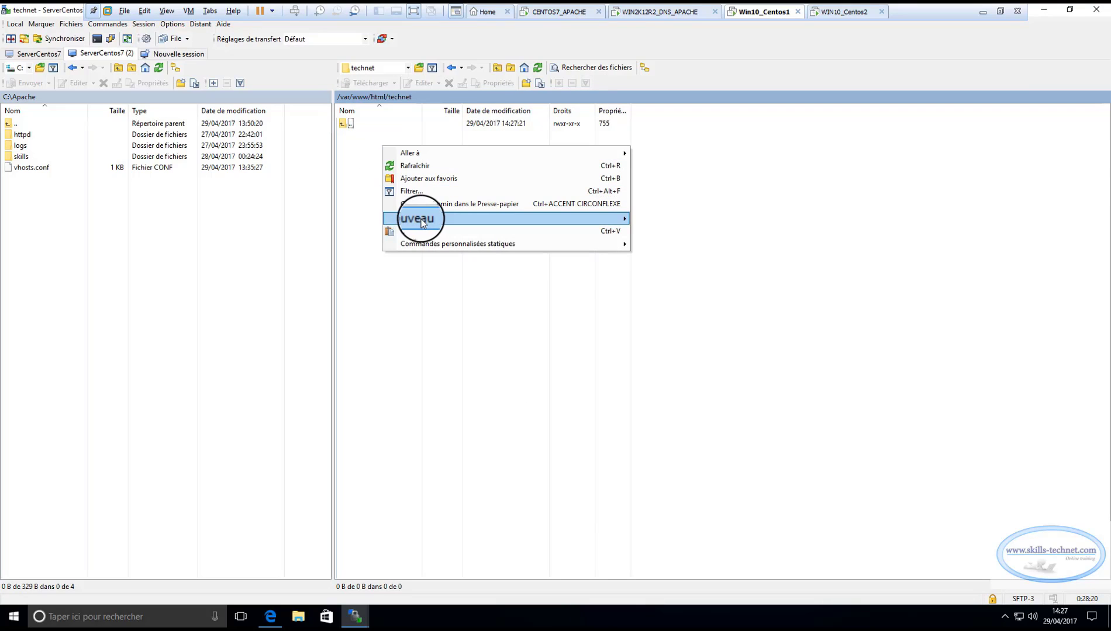
mouse_move(441, 218)
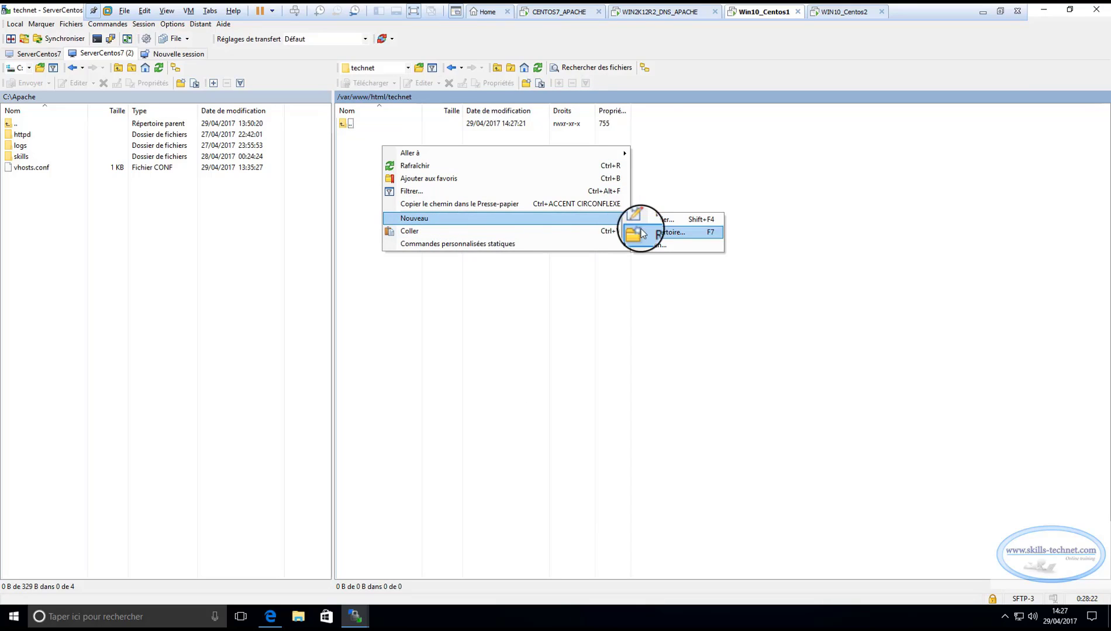
click(660, 232)
text(i,qge)
key(BackSpace)
key(BackSpace)
key(BackSpace)
key(BackSpace)
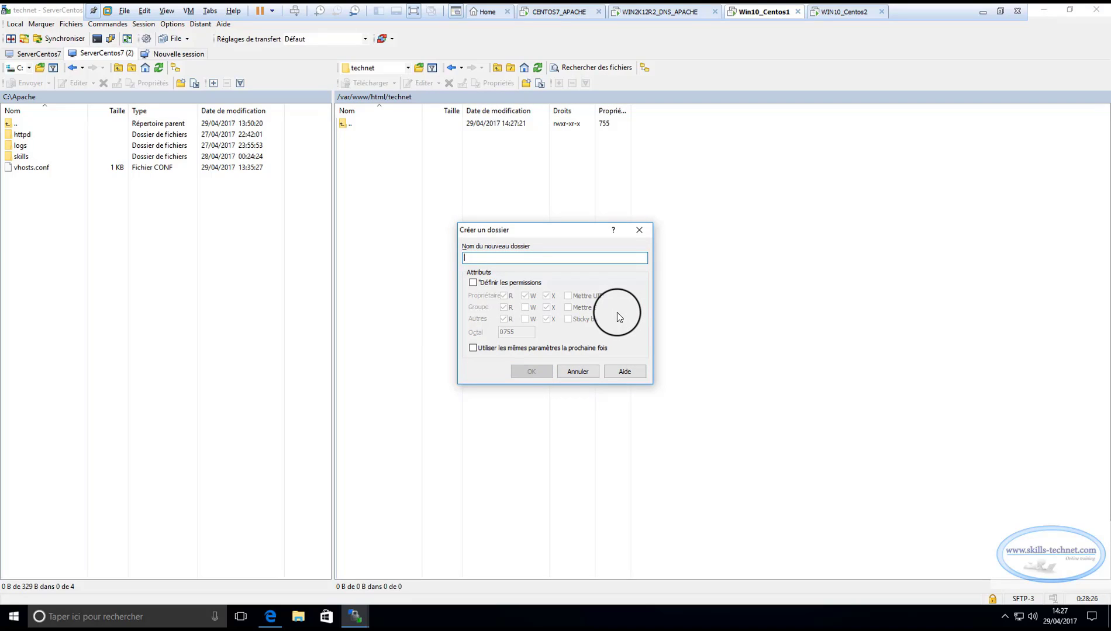
text(m)
text(qges)
key(BackSpace)
key(BackSpace)
key(BackSpace)
key(BackSpace)
text(ages)
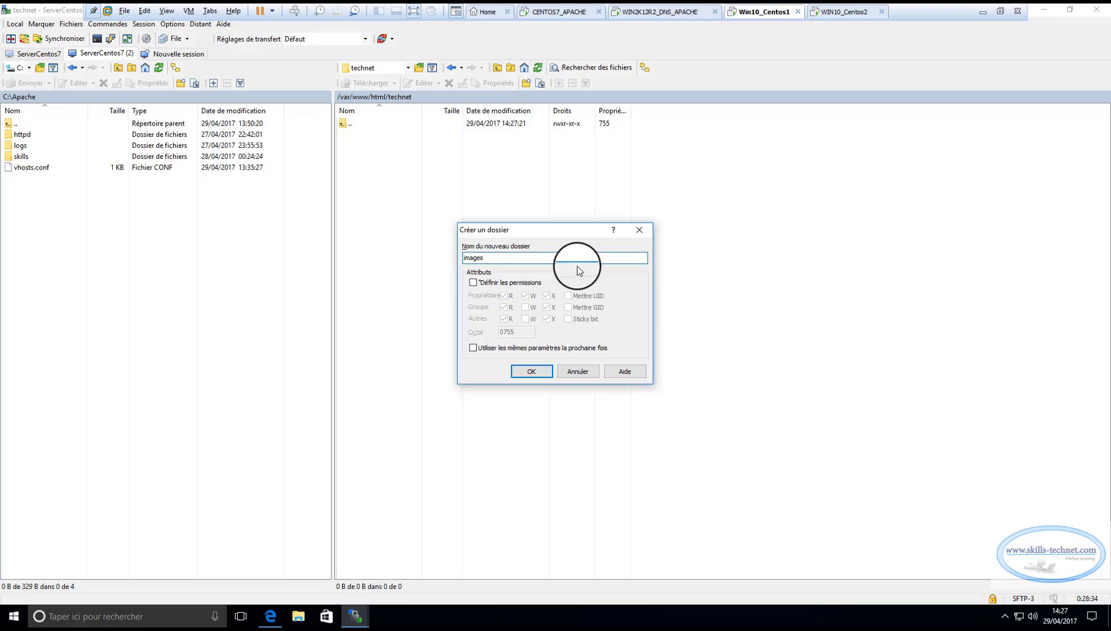
- Give the images folder 0777 permissions, create it, and open it
click(474, 284)
click(525, 306)
click(525, 318)
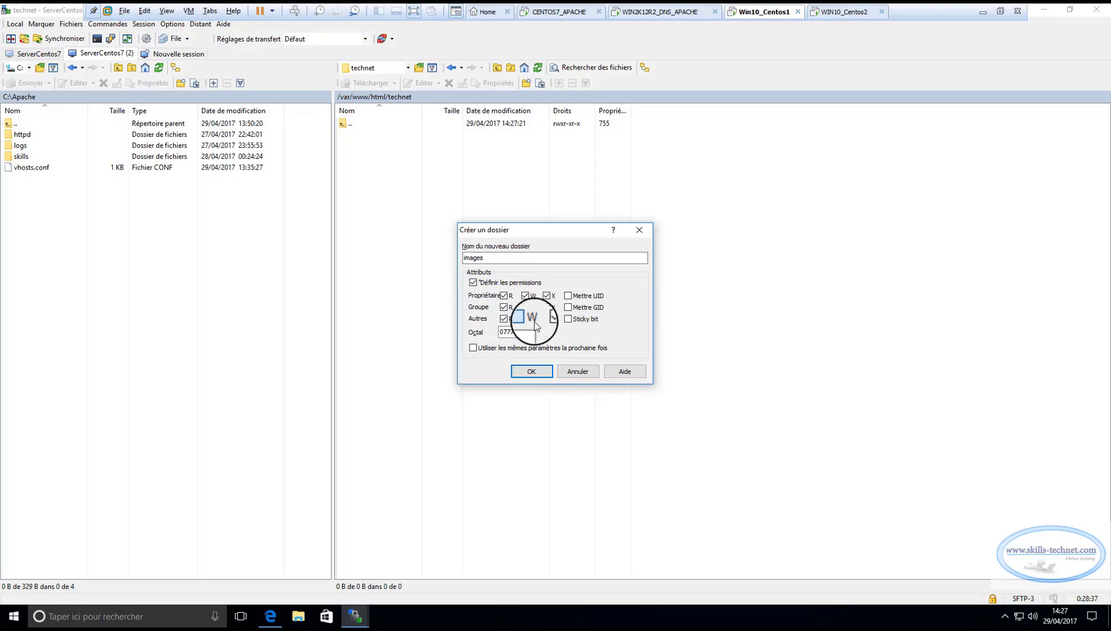
click(535, 370)
double_click(356, 136)
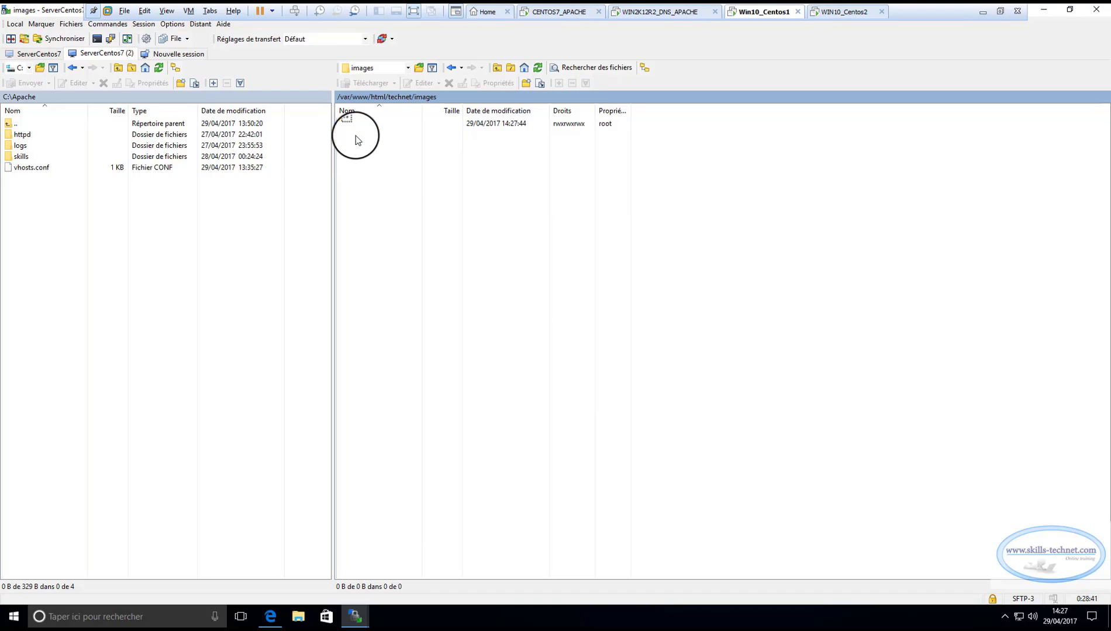
- Upload site2.jpg from local C:\IMAGE_Site1 into the remote images folder, then return to technet
double_click(16, 125)
double_click(38, 135)
click(31, 146)
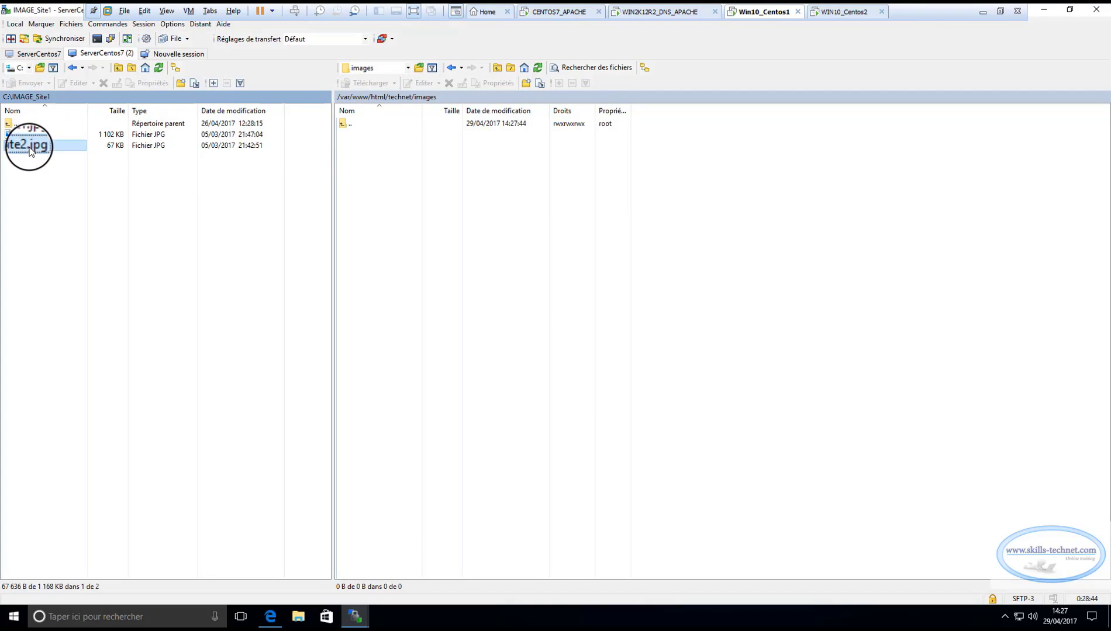
right_click(31, 151)
click(63, 183)
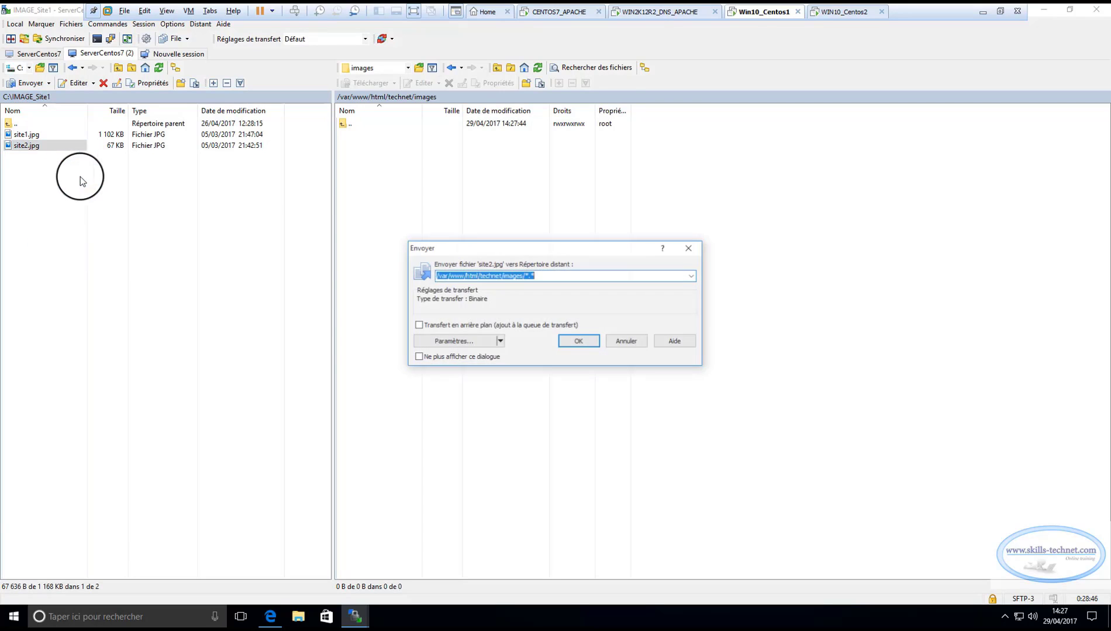
click(577, 340)
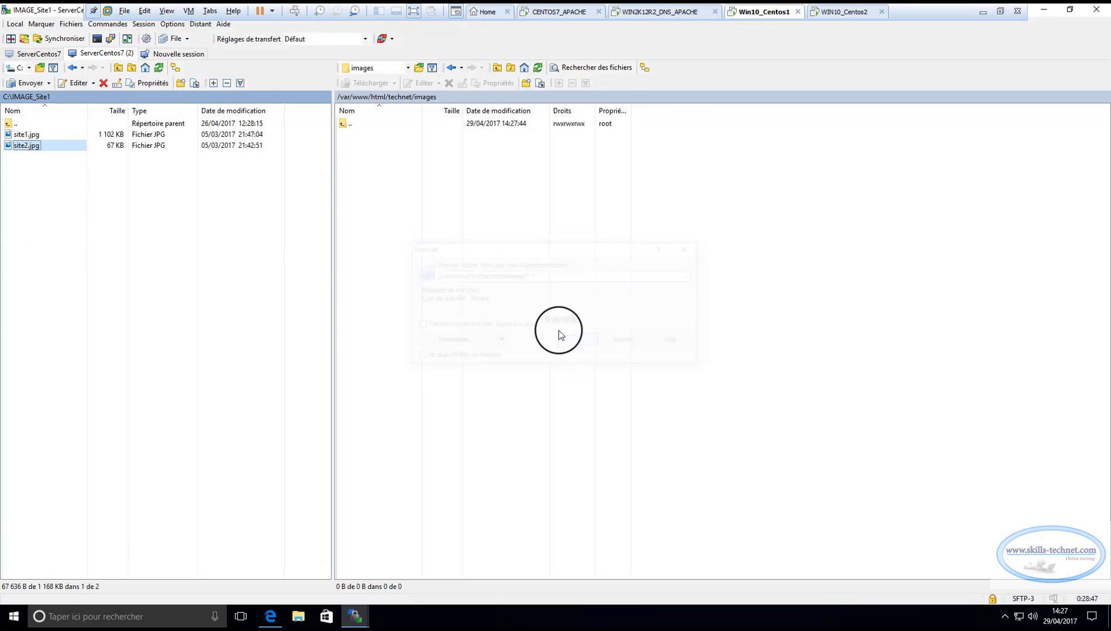
double_click(354, 123)
- Create a logs folder with 0777 permissions beside images and open it
right_click(374, 173)
mouse_move(397, 242)
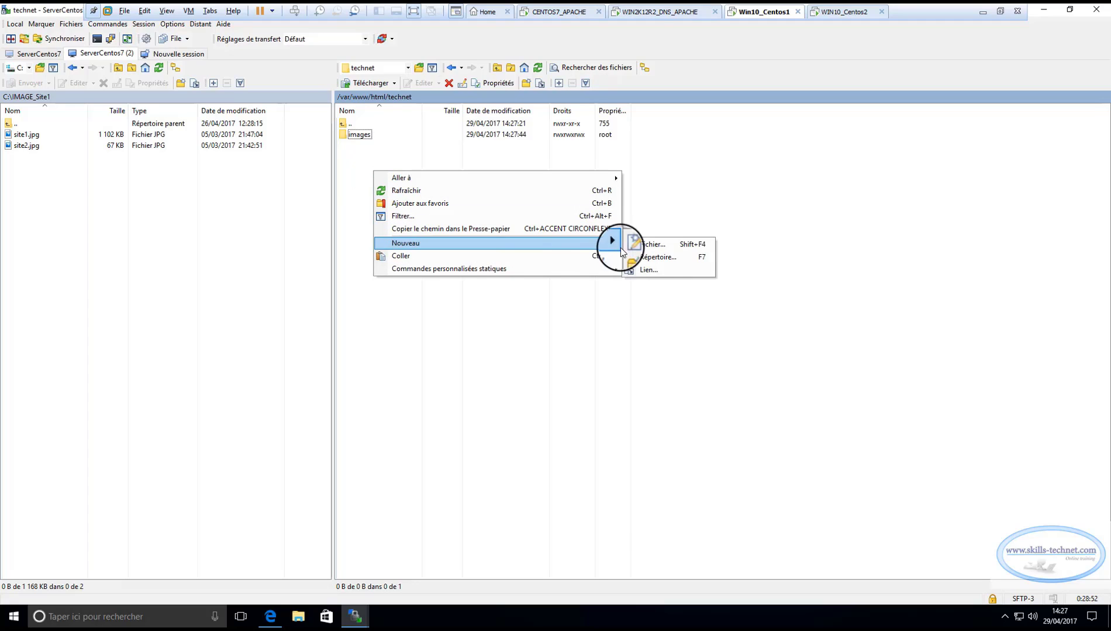
click(657, 258)
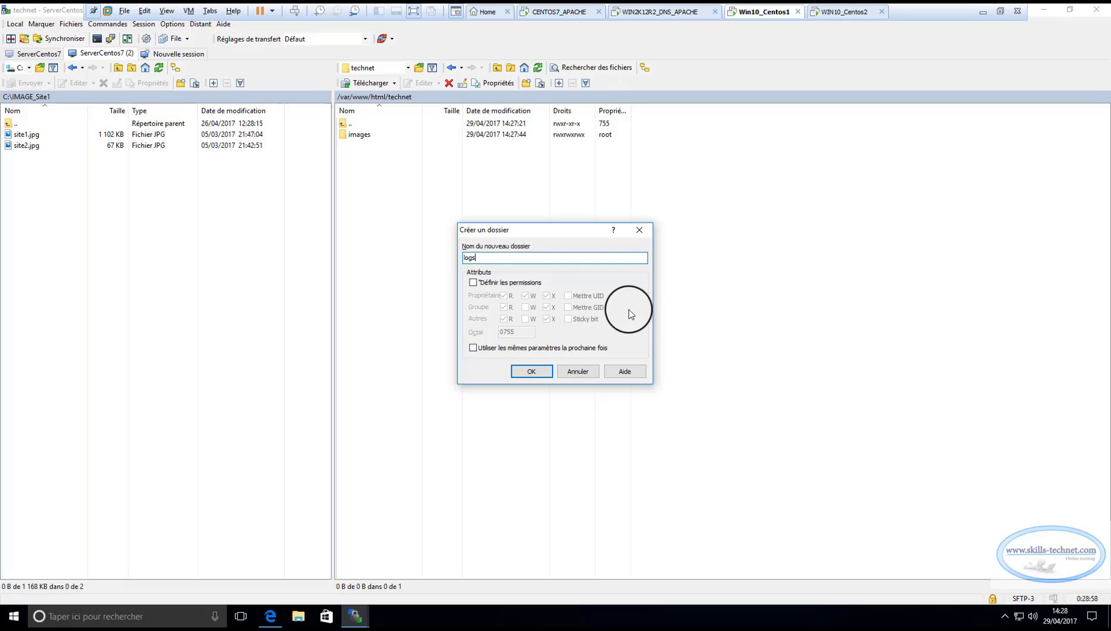
click(473, 283)
click(526, 320)
click(532, 372)
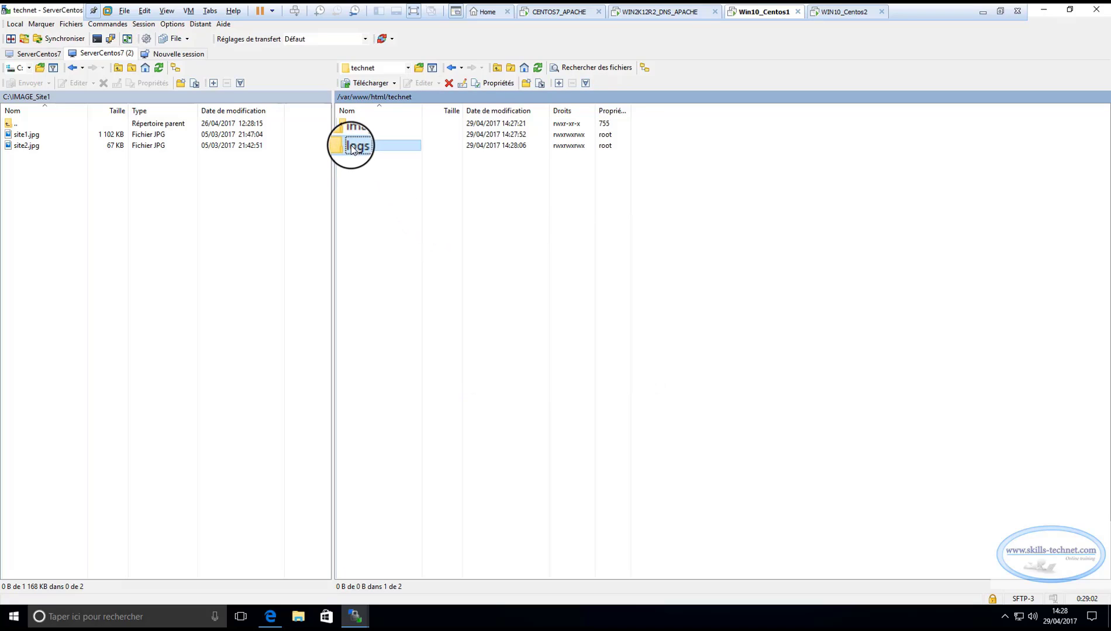
double_click(353, 148)
- Create an empty error.log file in the logs folder and save it
right_click(413, 170)
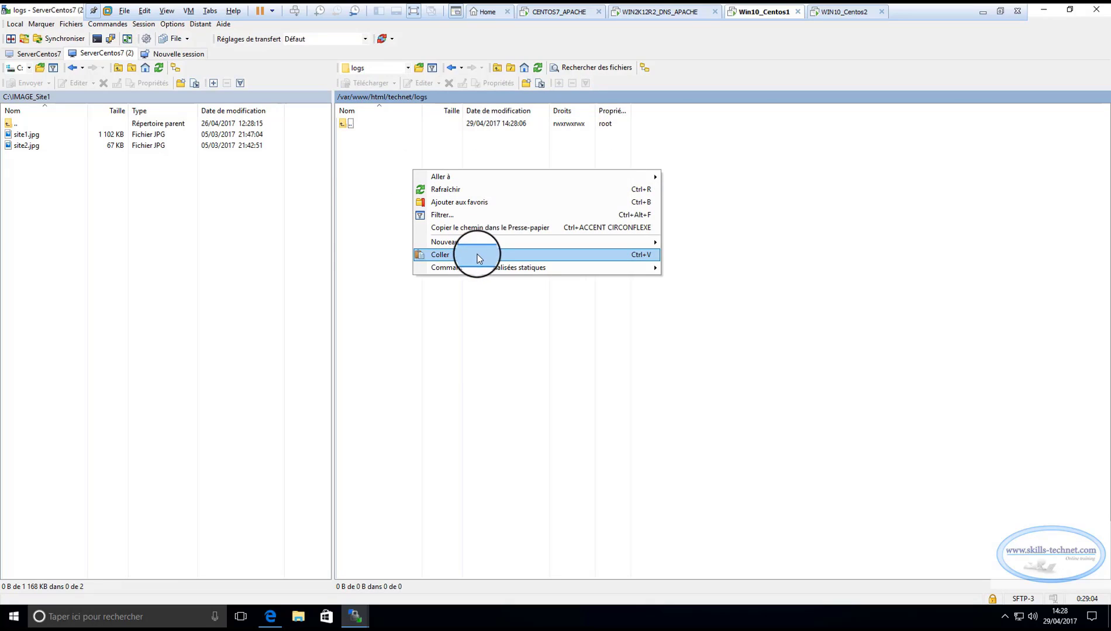
mouse_move(476, 241)
click(698, 241)
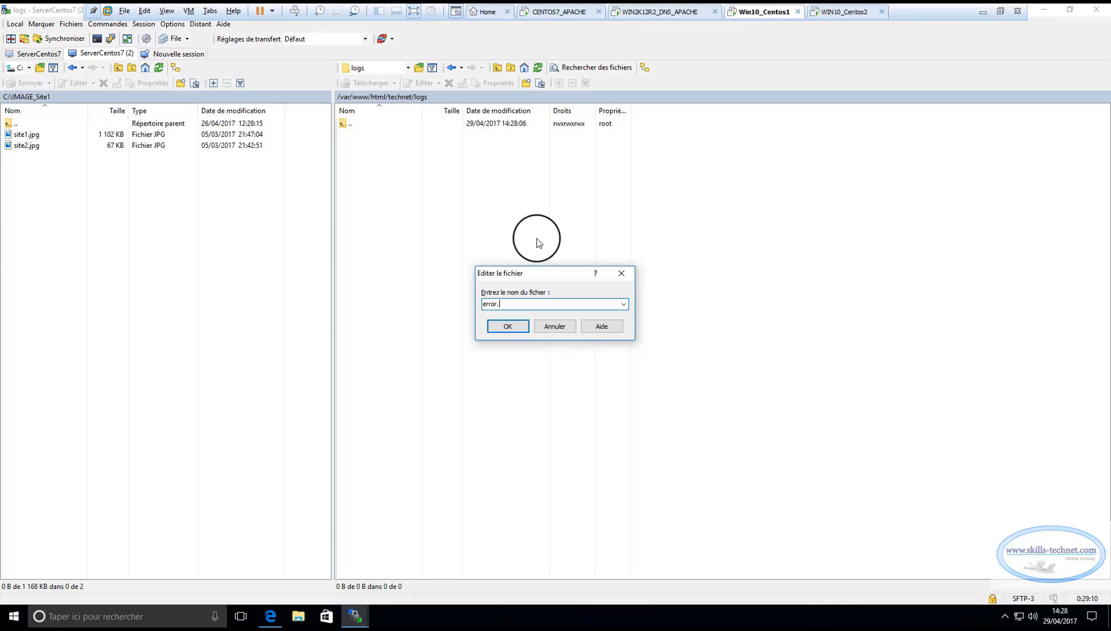
click(506, 328)
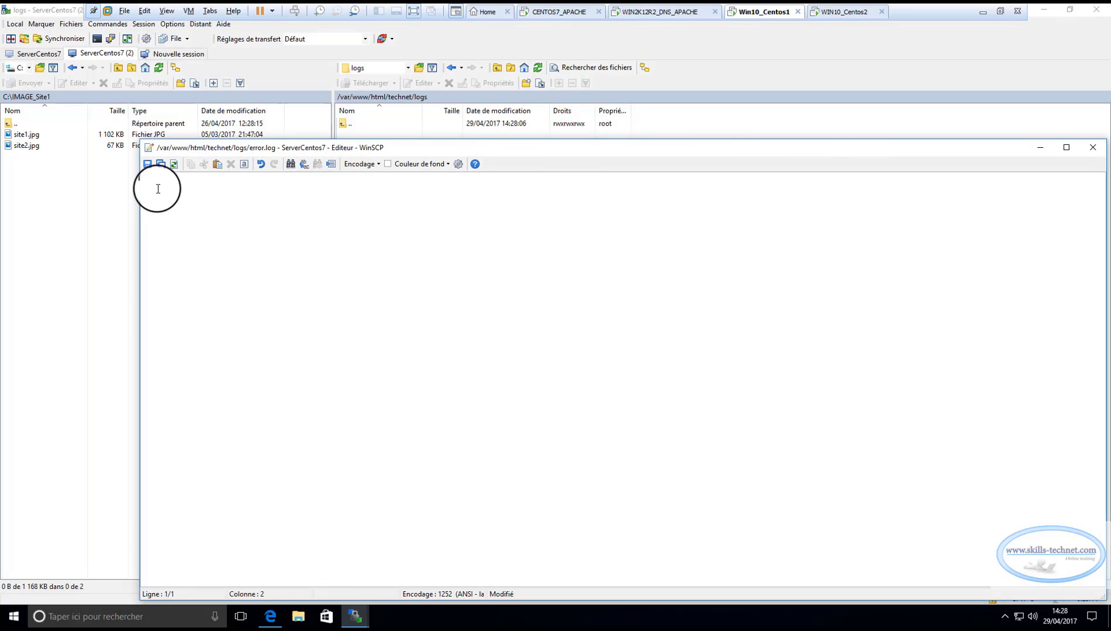
click(147, 164)
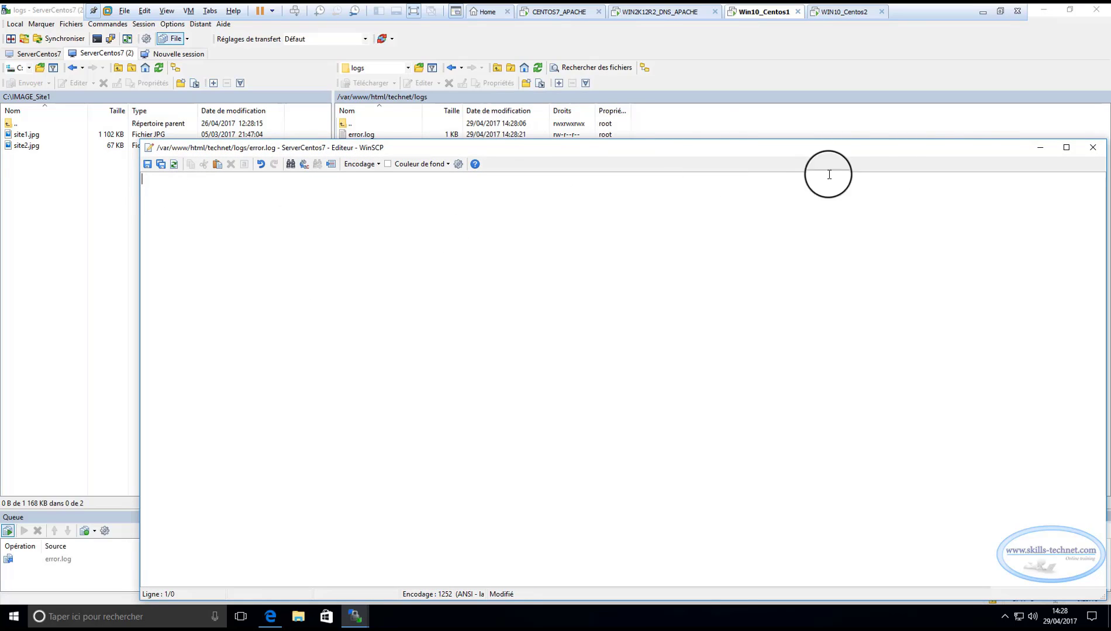
click(1093, 147)
click(572, 395)
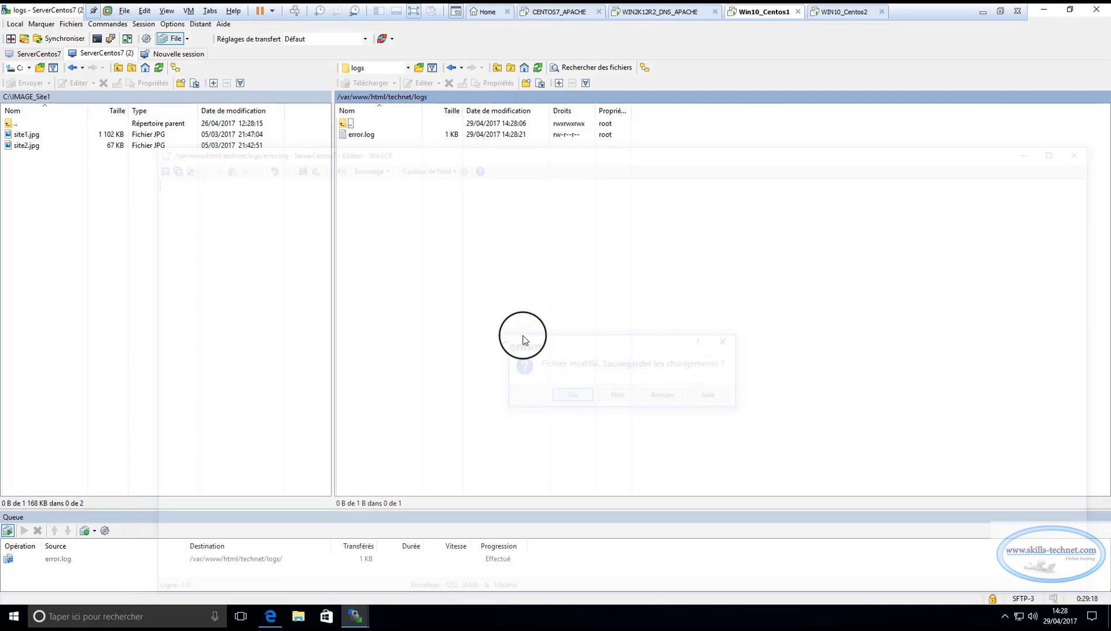
- Create an empty access.log file in the logs folder and save it
right_click(385, 190)
mouse_move(429, 264)
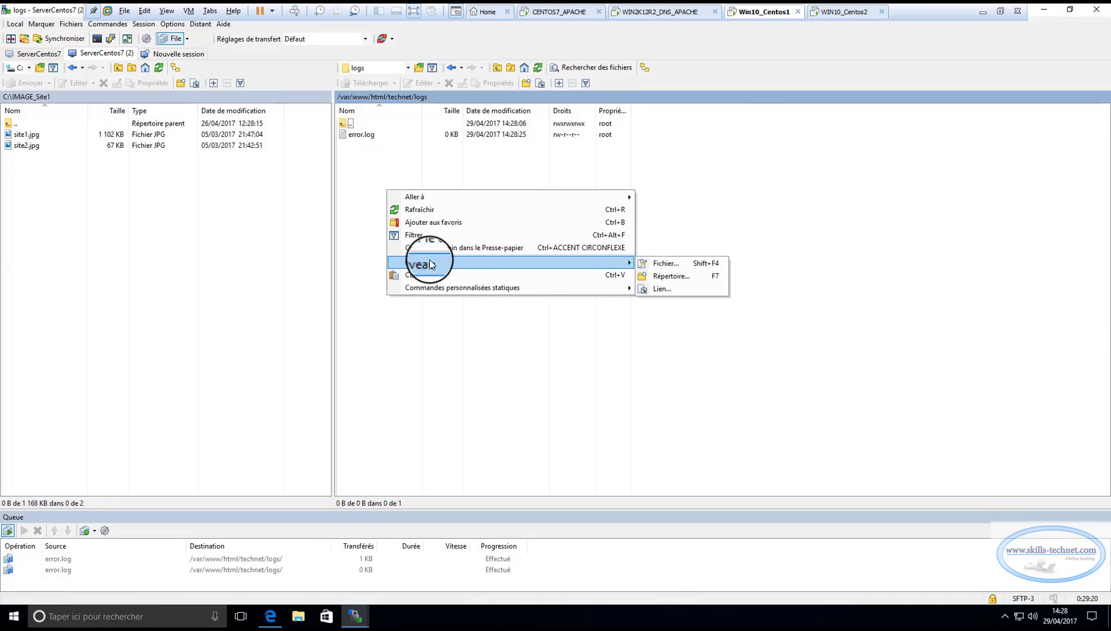
click(665, 264)
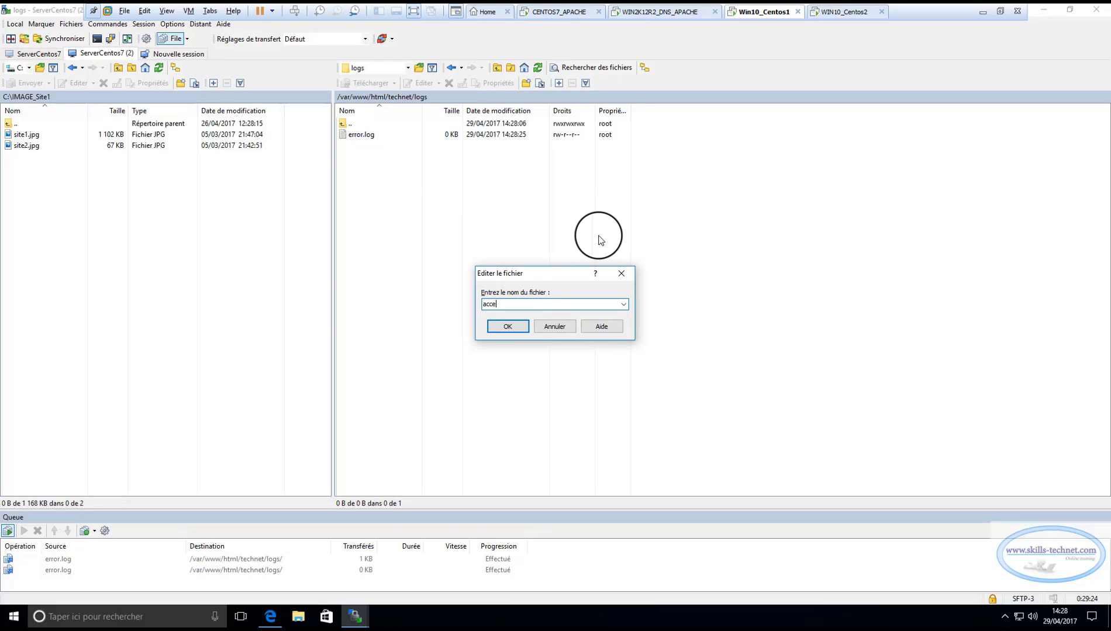
text(access.log)
click(508, 333)
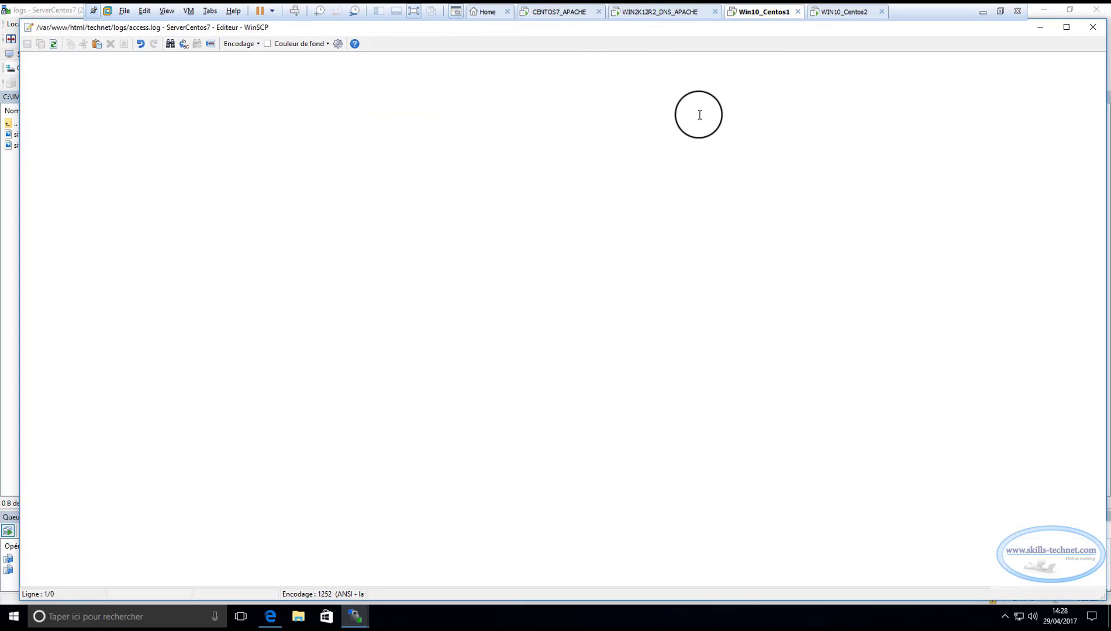
text(sq)
click(27, 44)
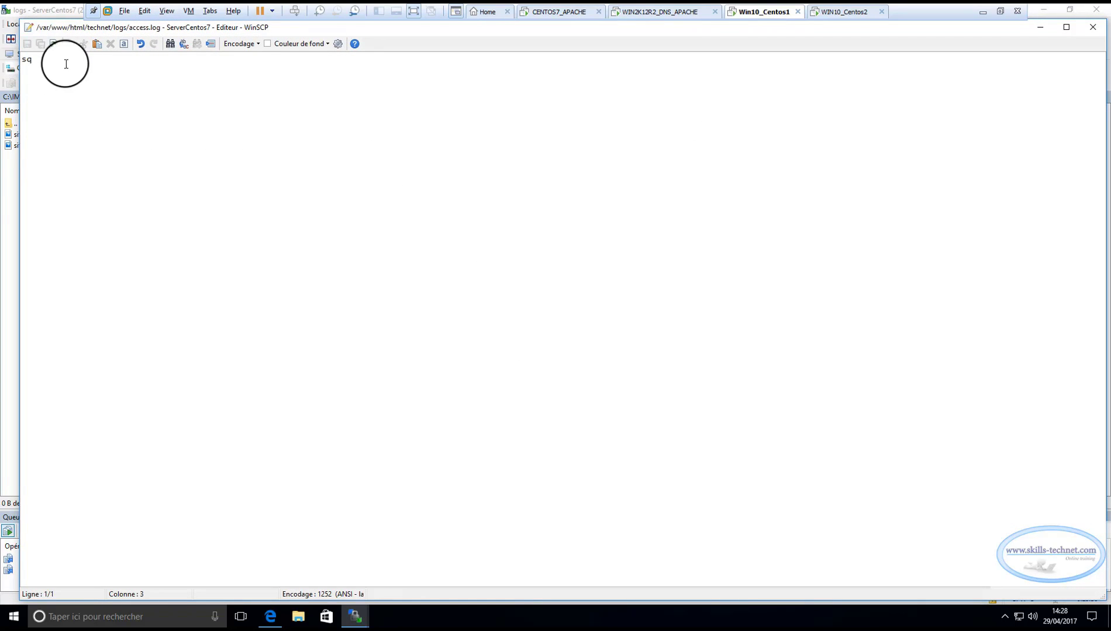
key(BackSpace)
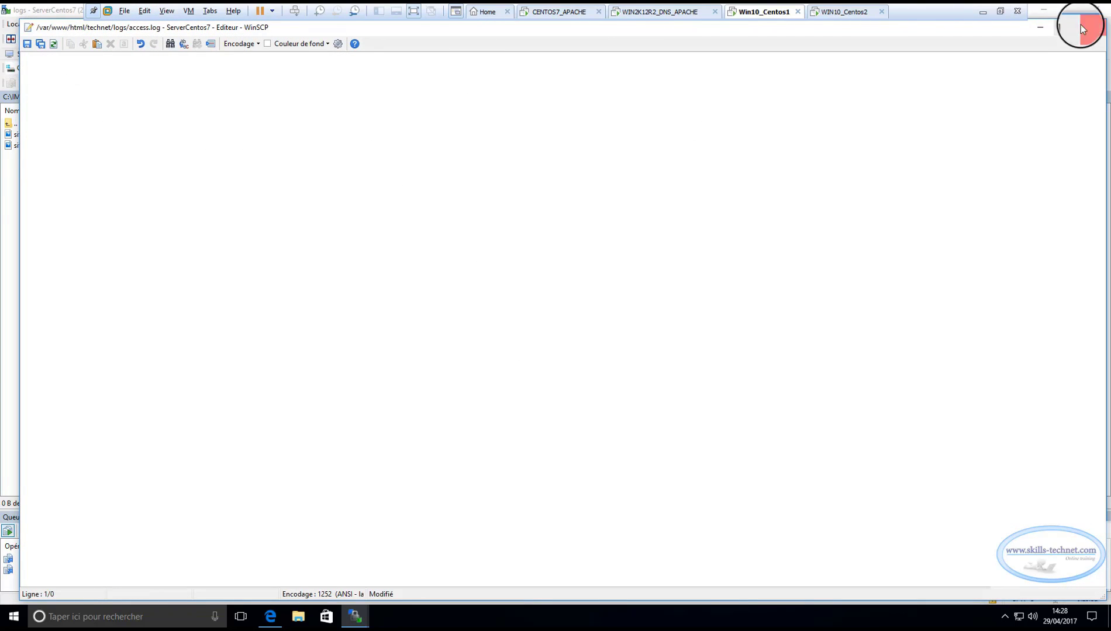
click(1092, 27)
click(528, 339)
right_click(361, 139)
click(456, 256)
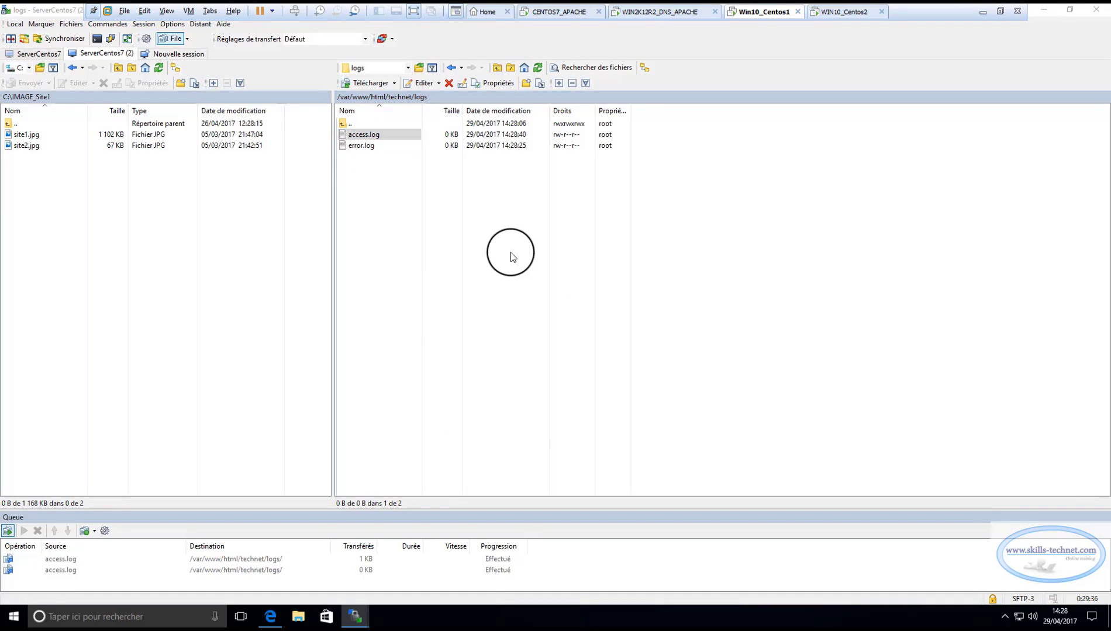
- Set access.log permissions to 0777 (rwxrwxrwx)
click(563, 354)
click(585, 329)
click(585, 340)
click(583, 353)
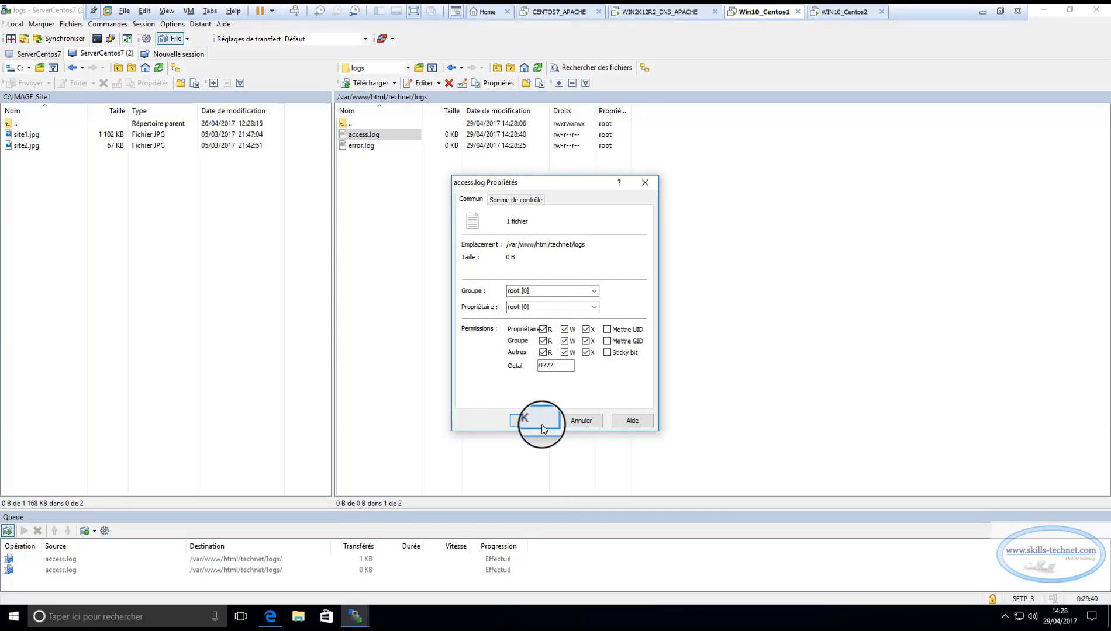
click(529, 421)
- Set error.log permissions to 0777 (rwxrwxrwx)
click(362, 146)
right_click(359, 147)
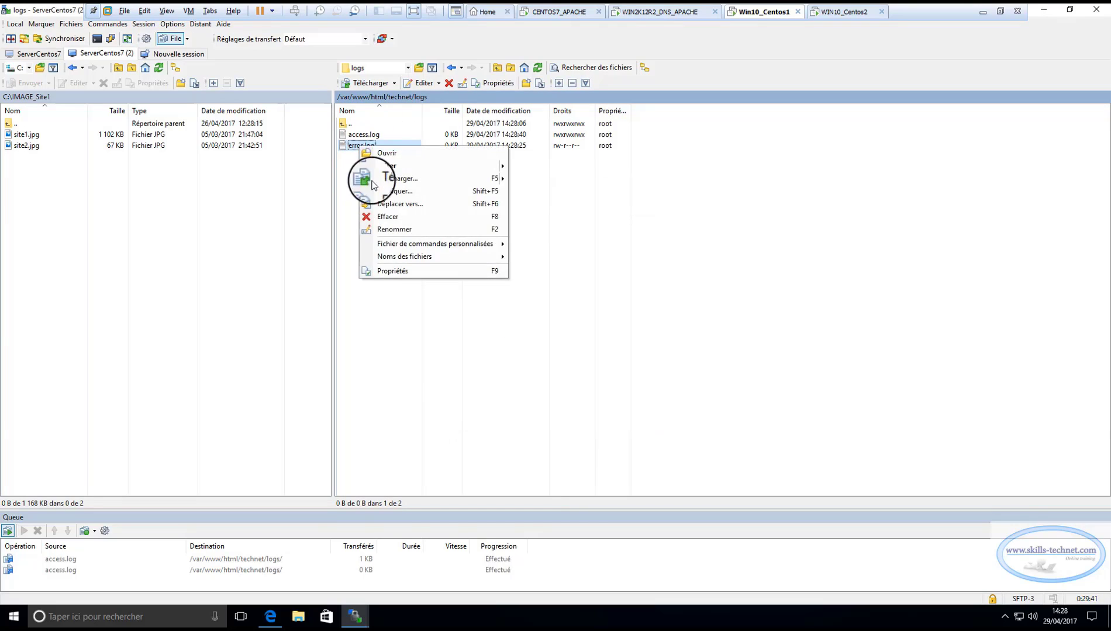
click(386, 270)
click(564, 353)
click(585, 352)
click(585, 341)
click(585, 330)
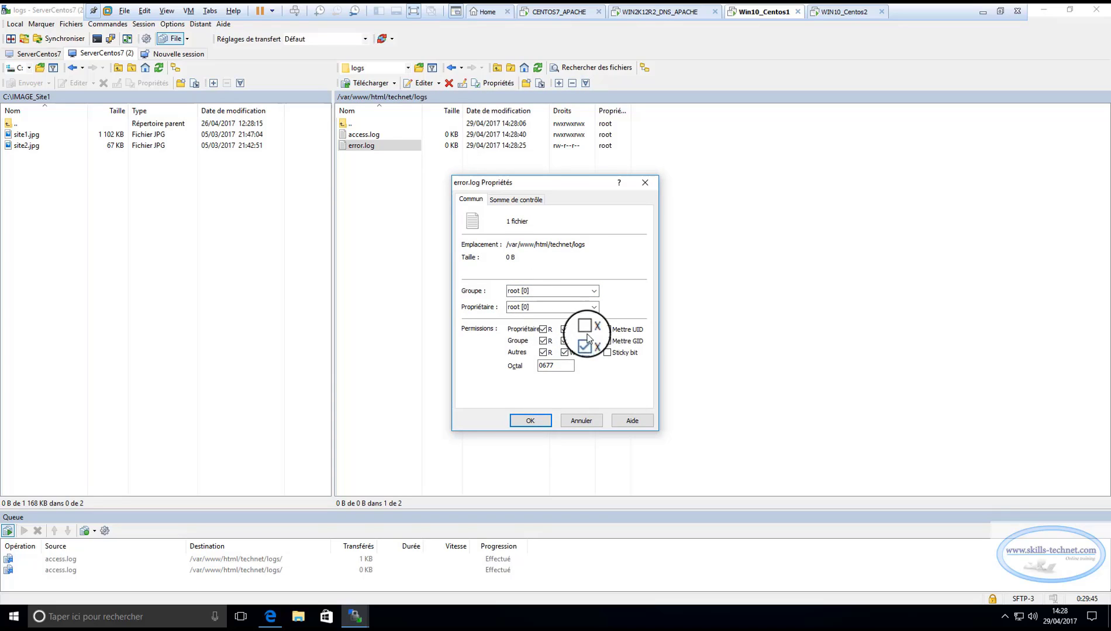
click(531, 421)
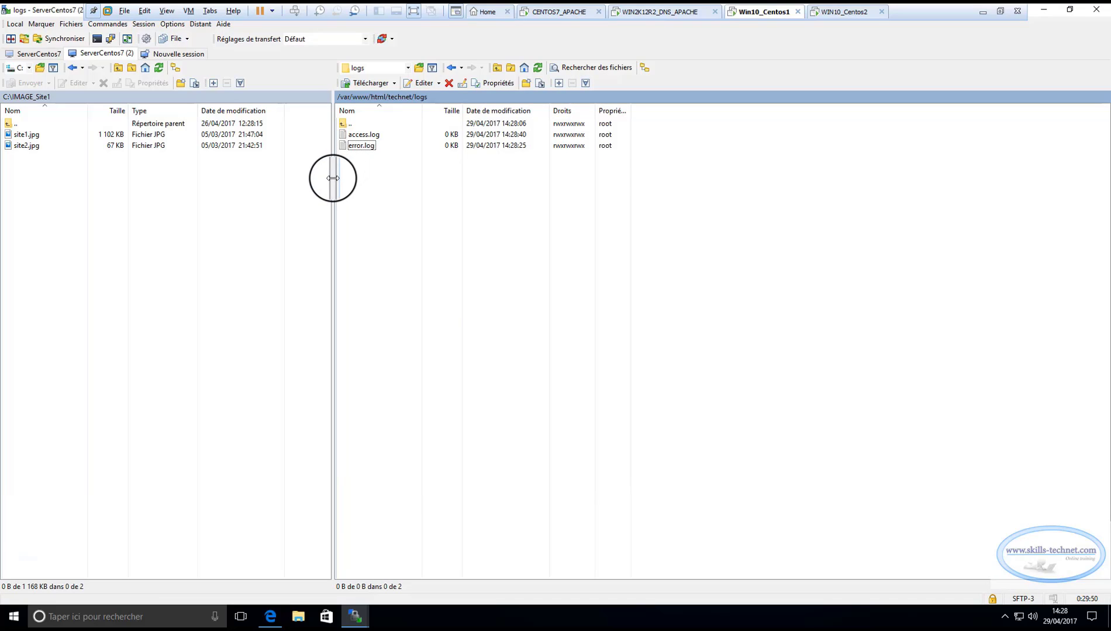
- Inspect the images and logs folders, returning to the technet folder each time
drag(333, 178, 314, 174)
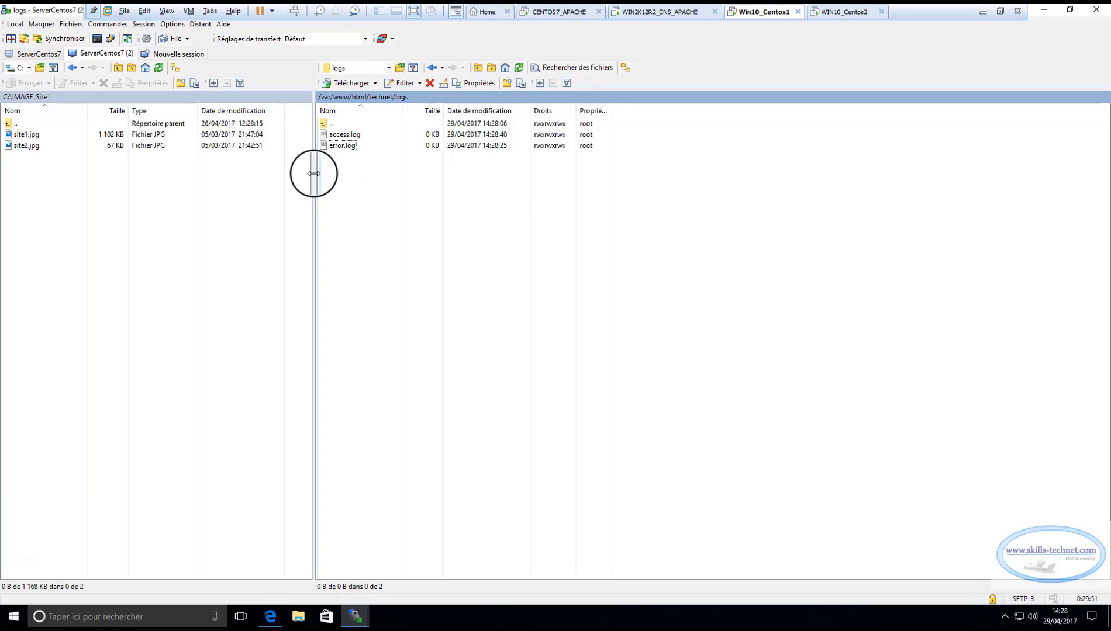
double_click(329, 124)
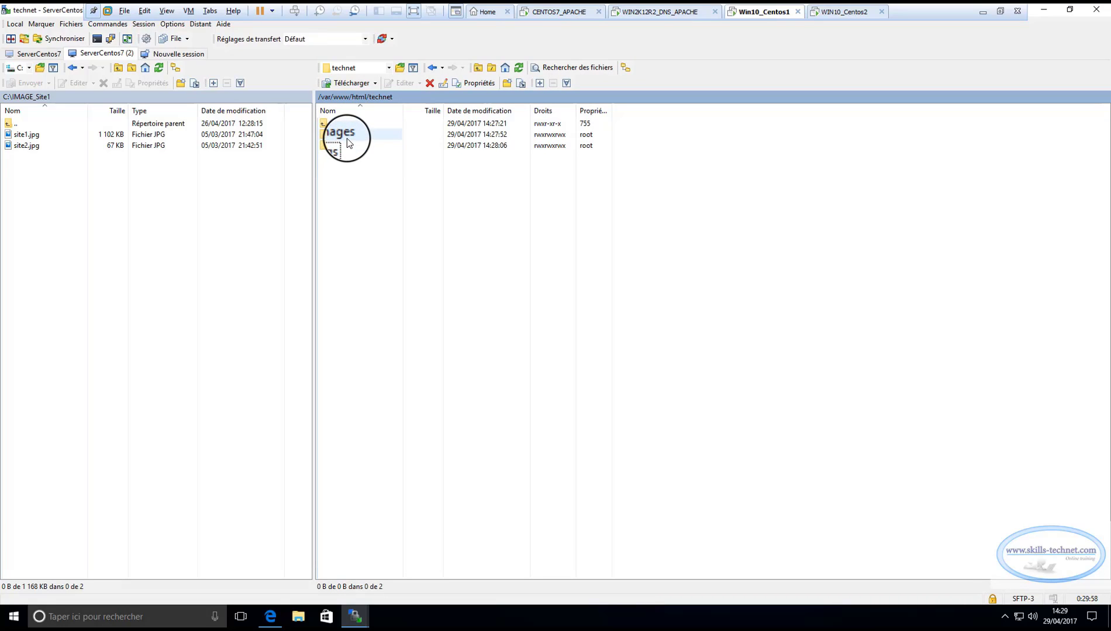
double_click(347, 138)
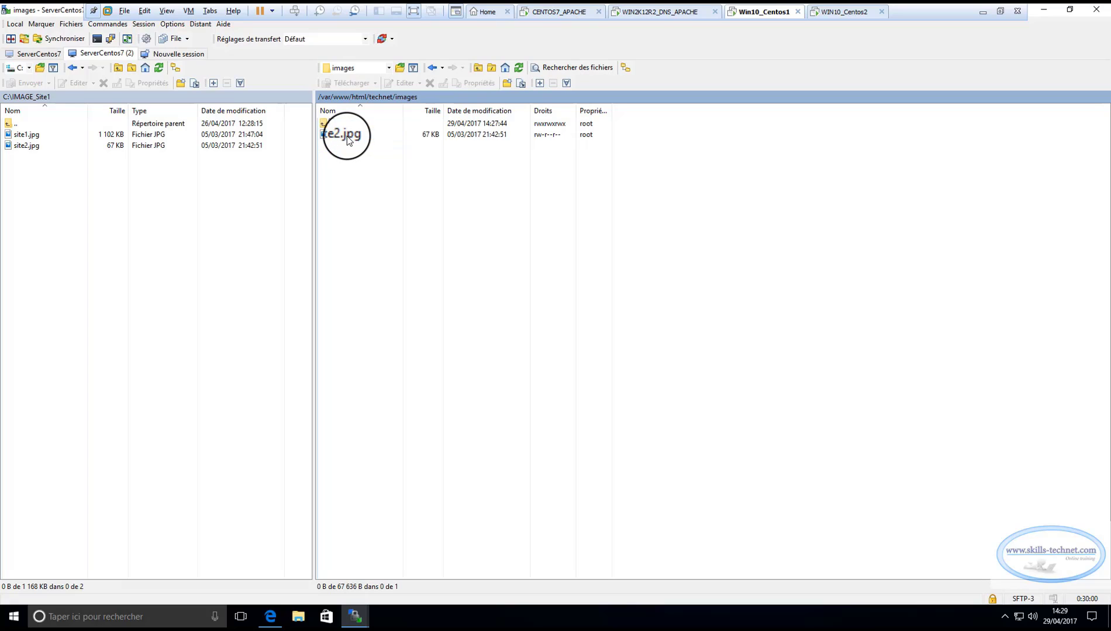
double_click(330, 124)
double_click(339, 146)
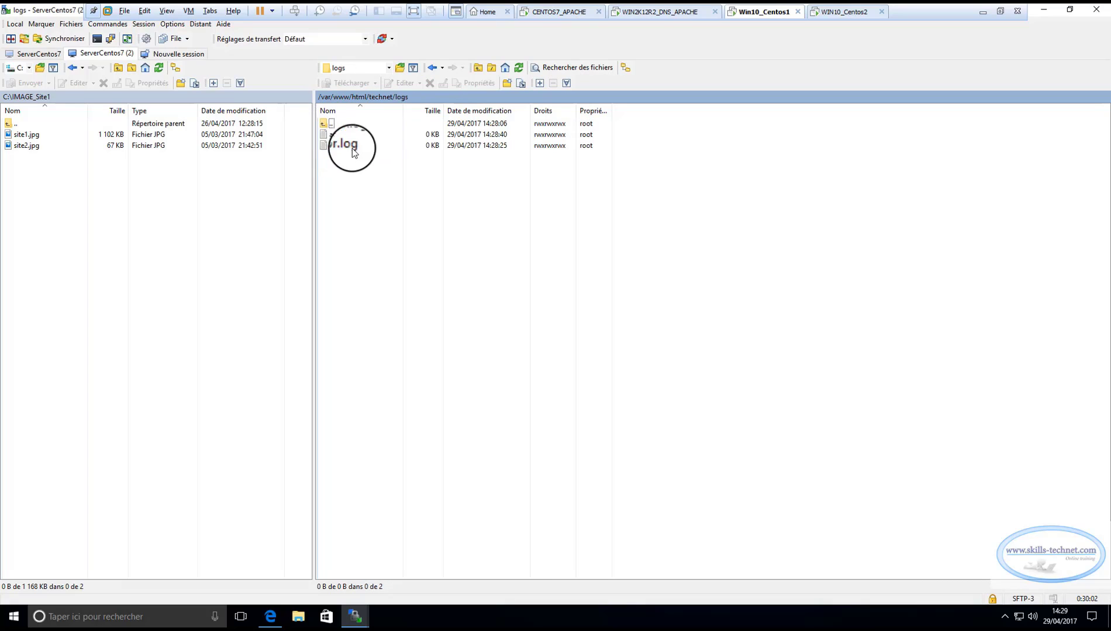
double_click(332, 124)
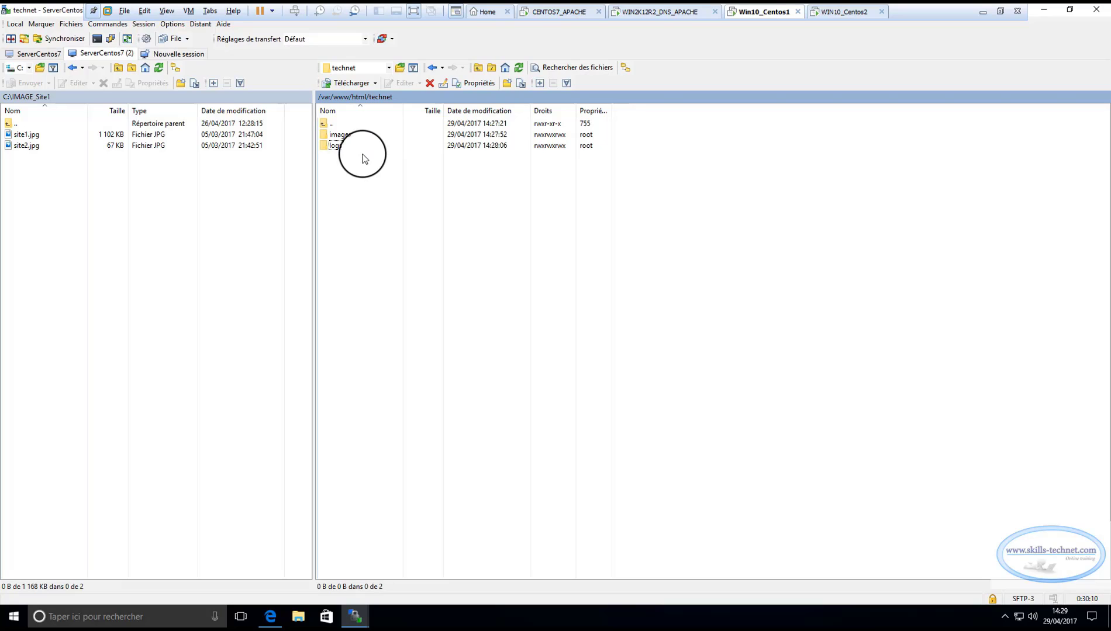
double_click(344, 135)
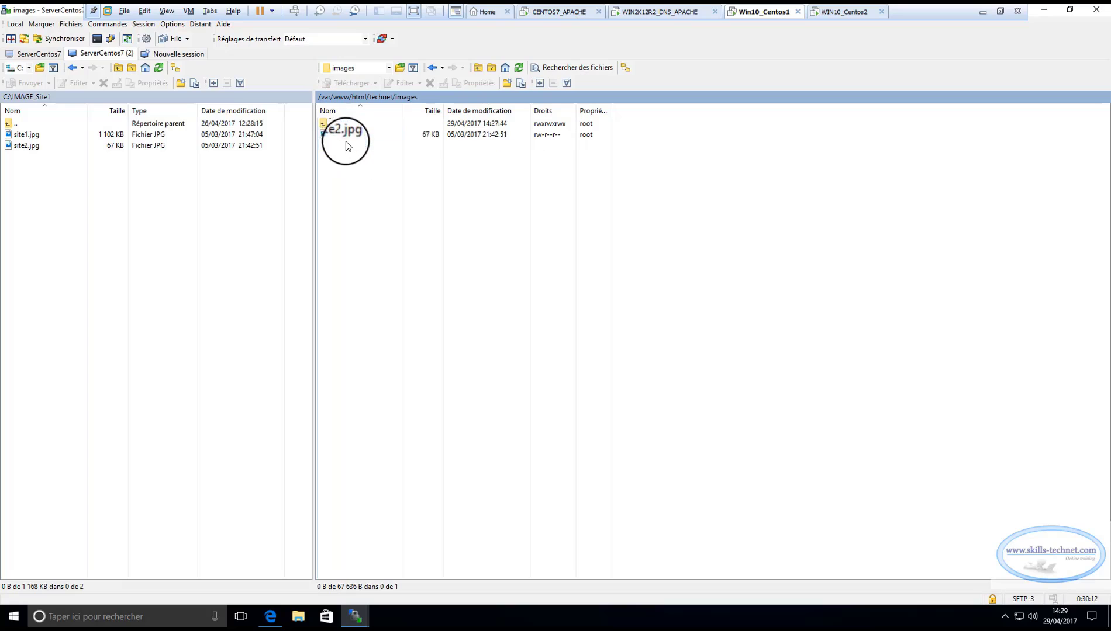
double_click(331, 125)
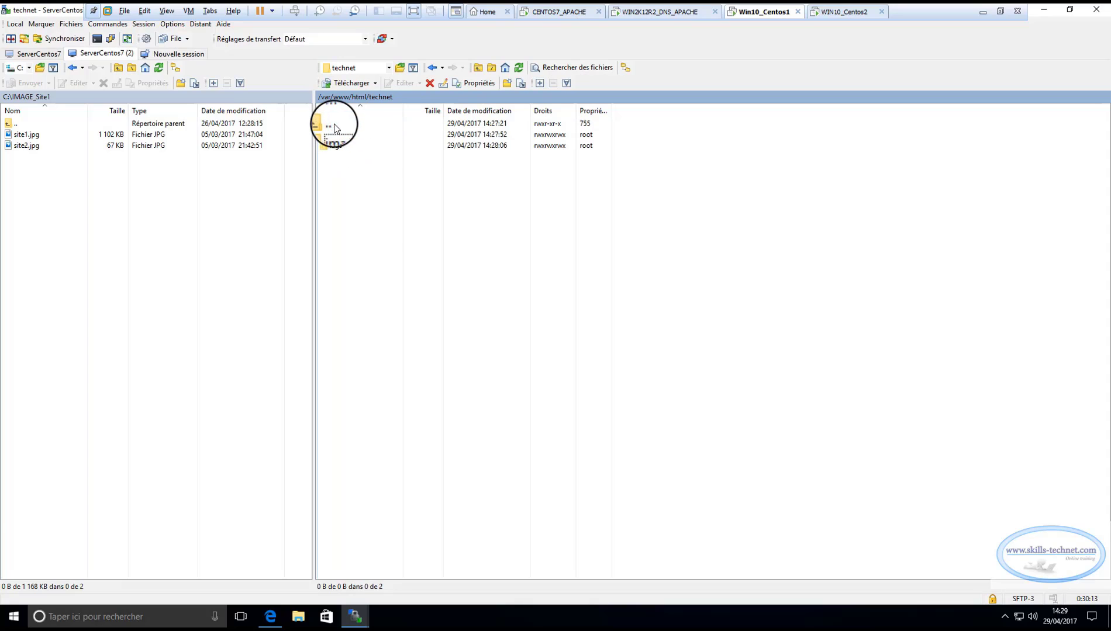
right_click(360, 195)
- Create an empty index.html file in the technet folder
mouse_move(419, 270)
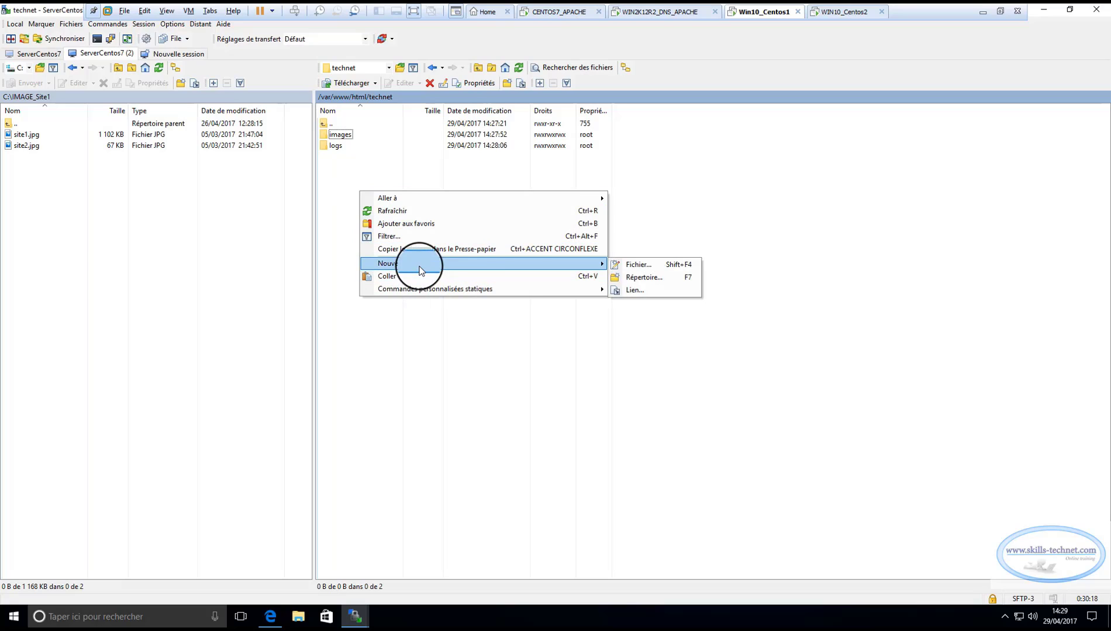
click(638, 265)
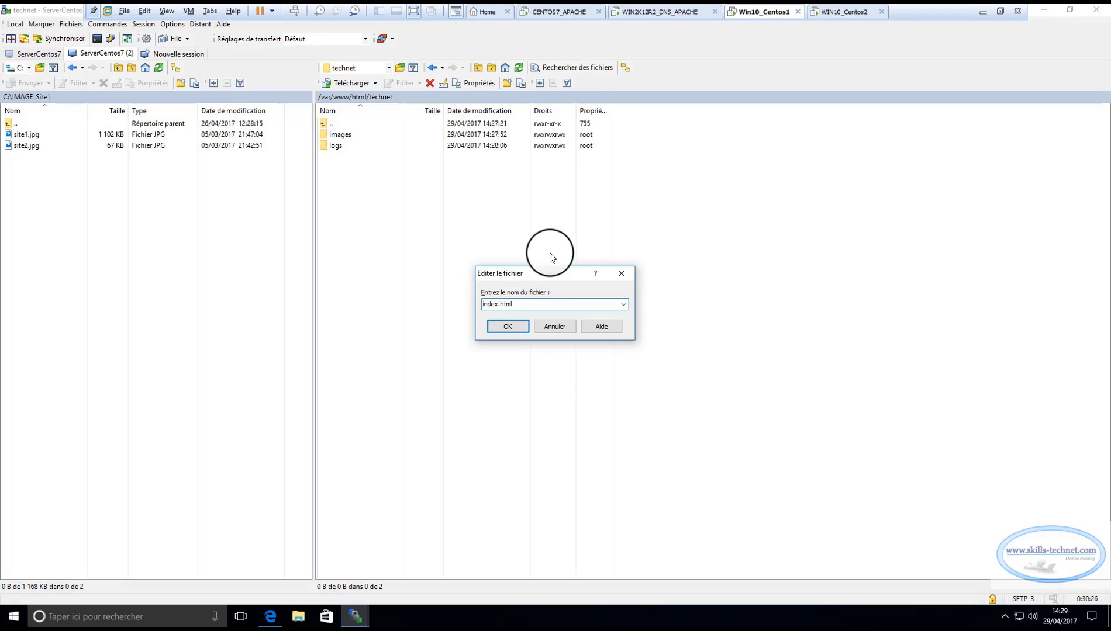
click(494, 341)
text(z)
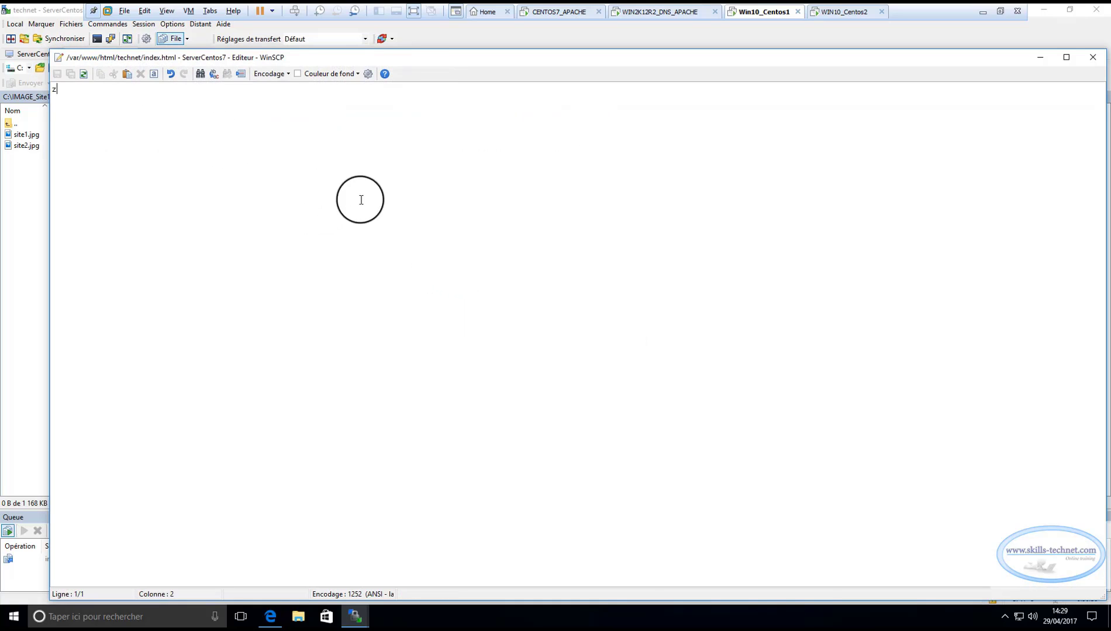
key(BackSpace)
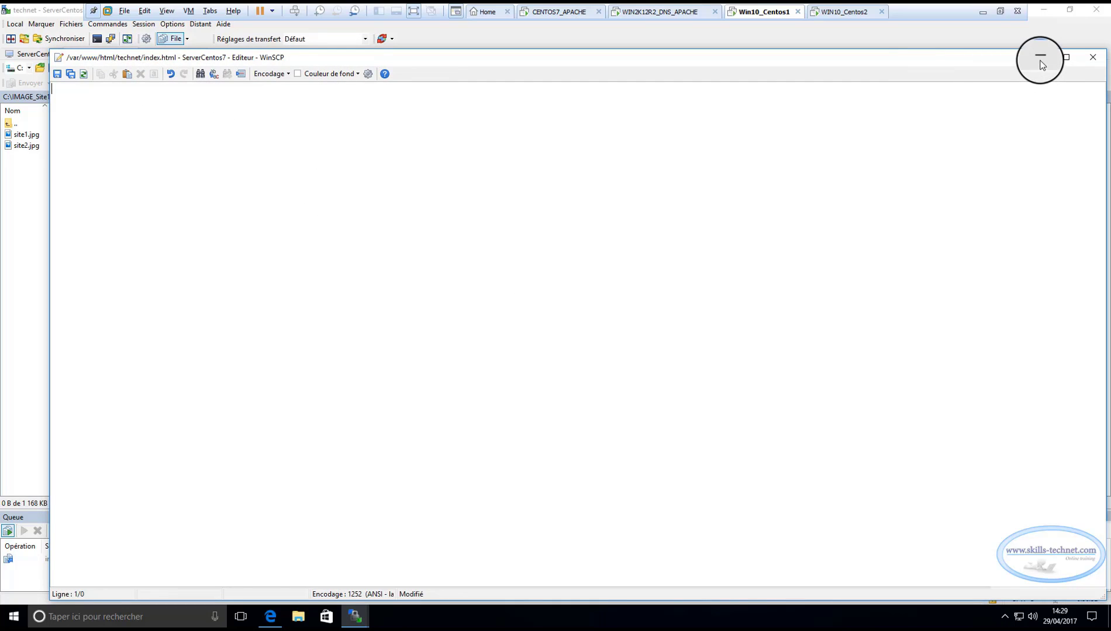
click(1011, 42)
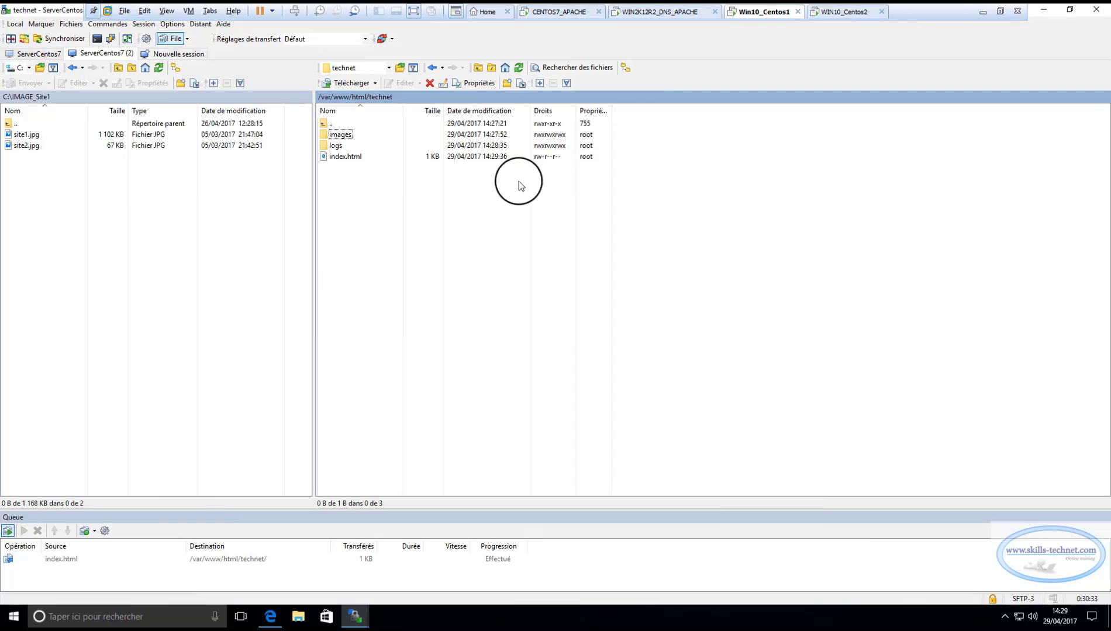
- Copy all the HTML from the skills site's index.html
double_click(329, 124)
double_click(346, 135)
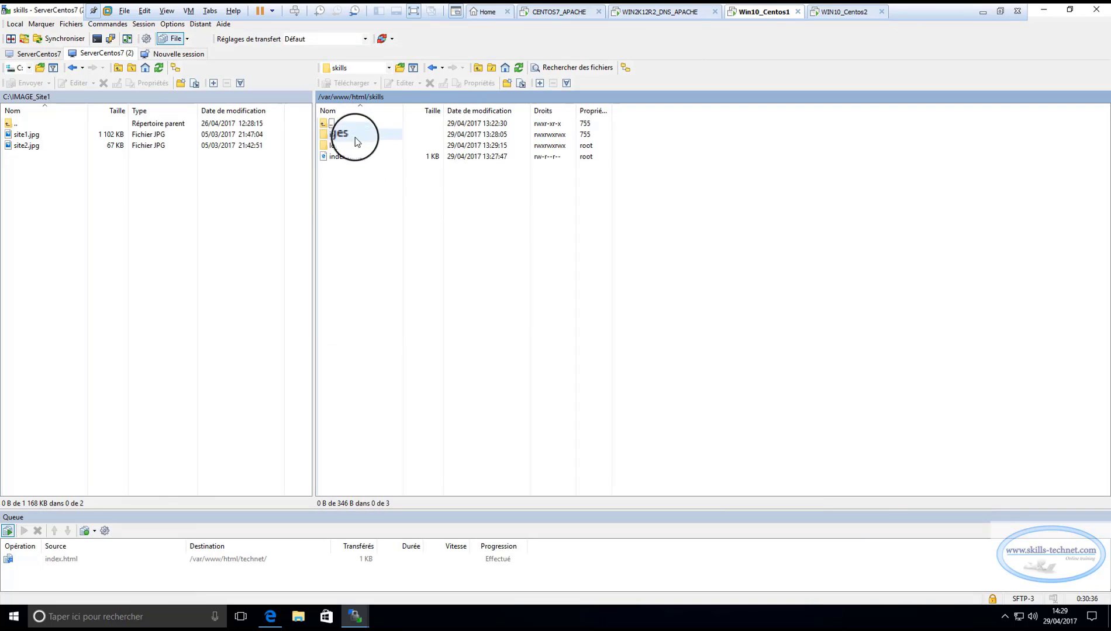
right_click(346, 156)
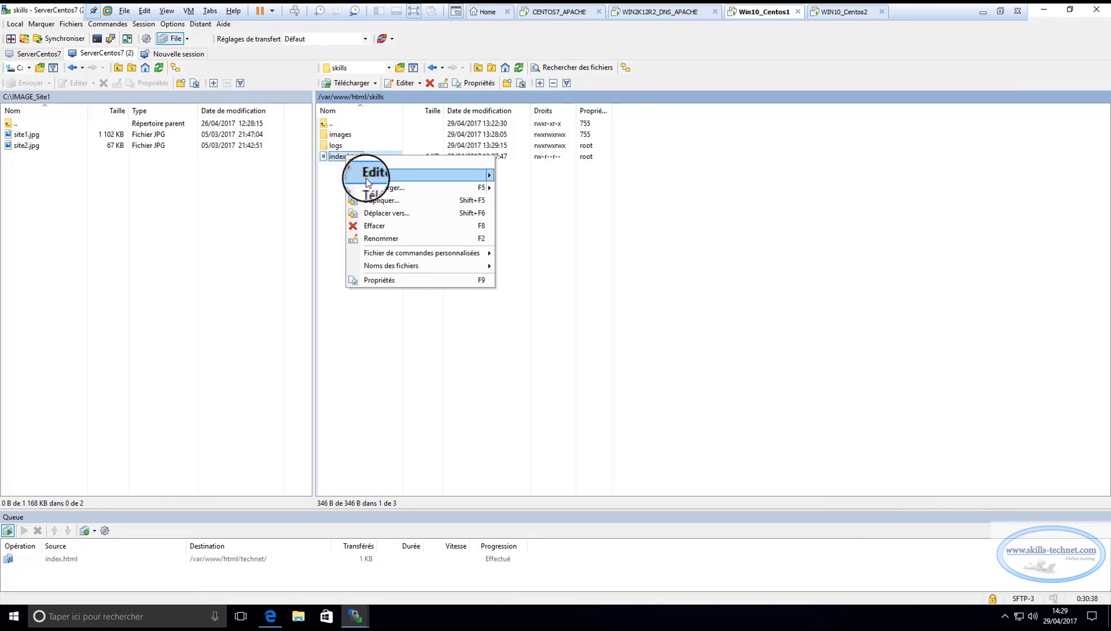
mouse_move(383, 175)
click(534, 178)
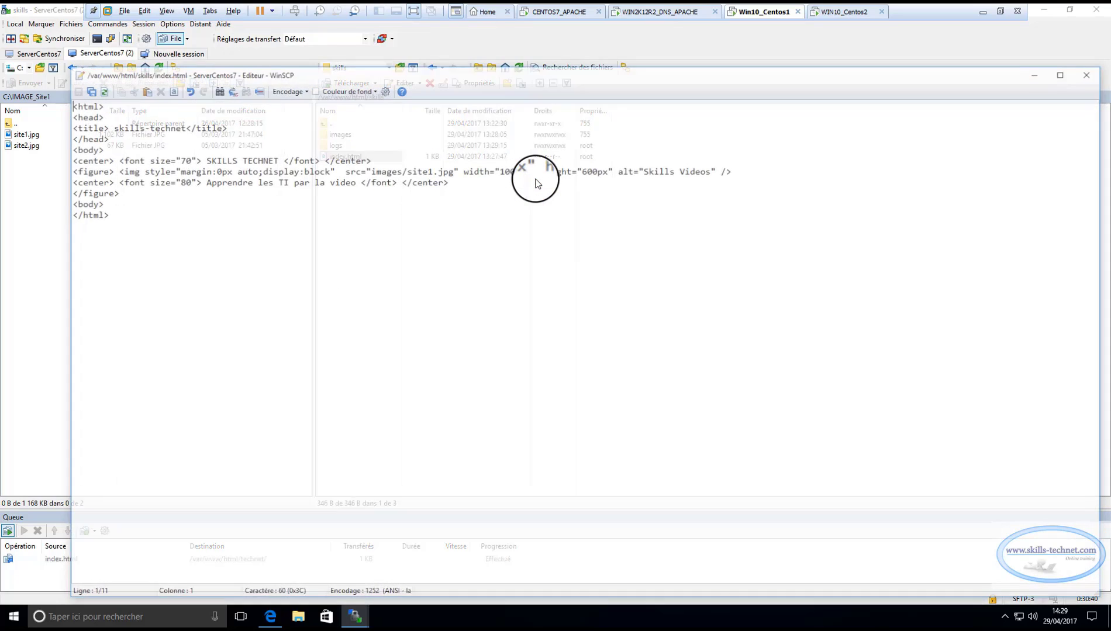
key(ctrl+a)
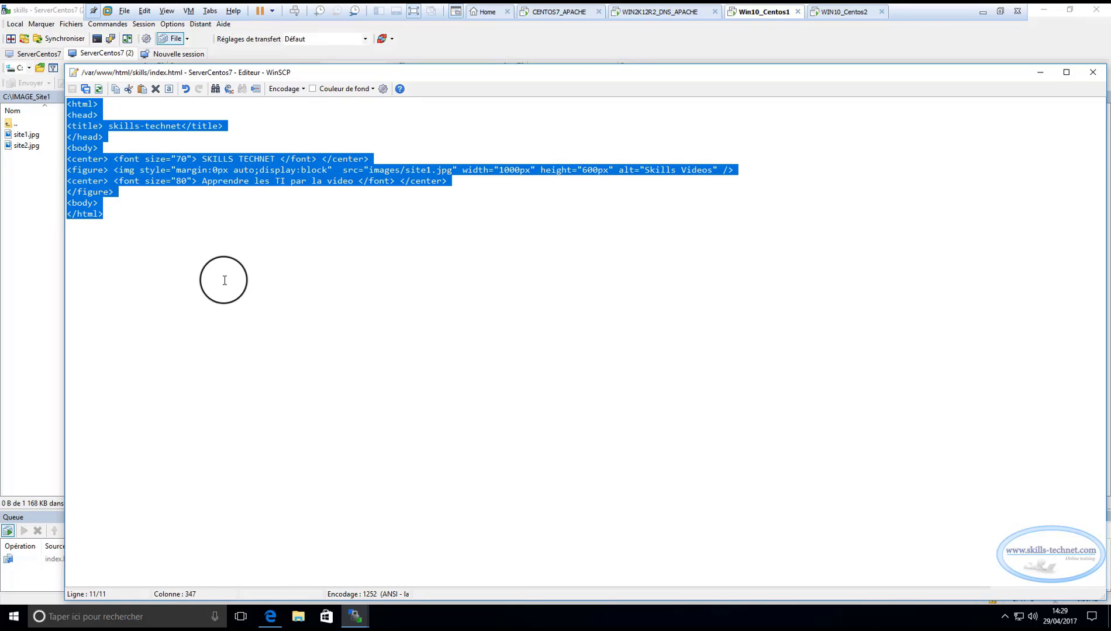
click(1091, 72)
- Paste the HTML into technet/index.html and change site1.jpg to site2.jpg
double_click(340, 123)
double_click(349, 145)
right_click(344, 158)
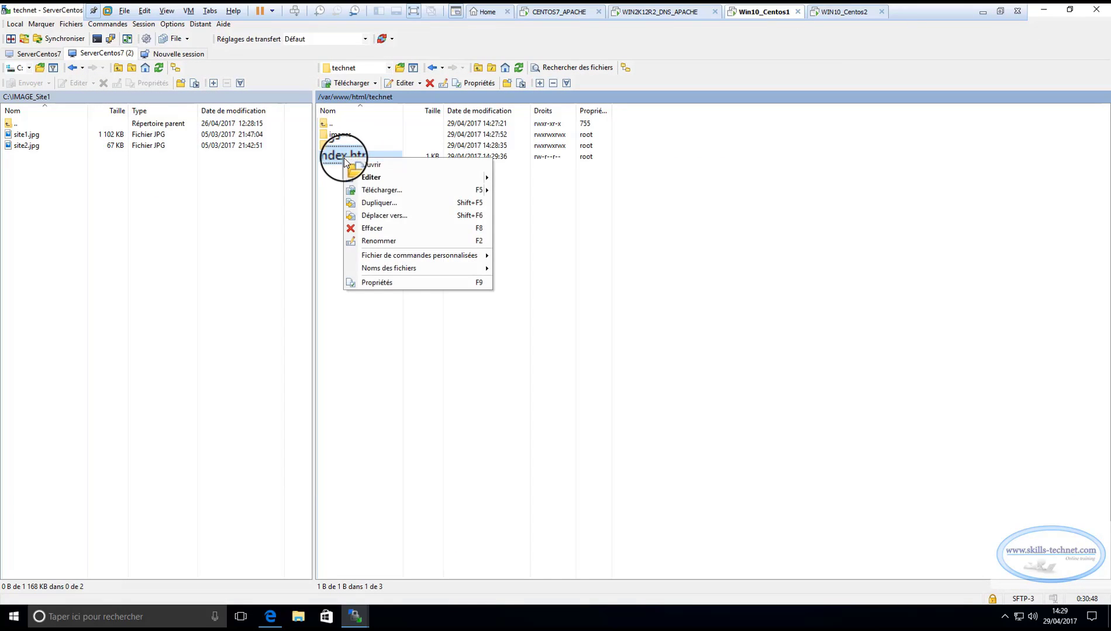
mouse_move(420, 177)
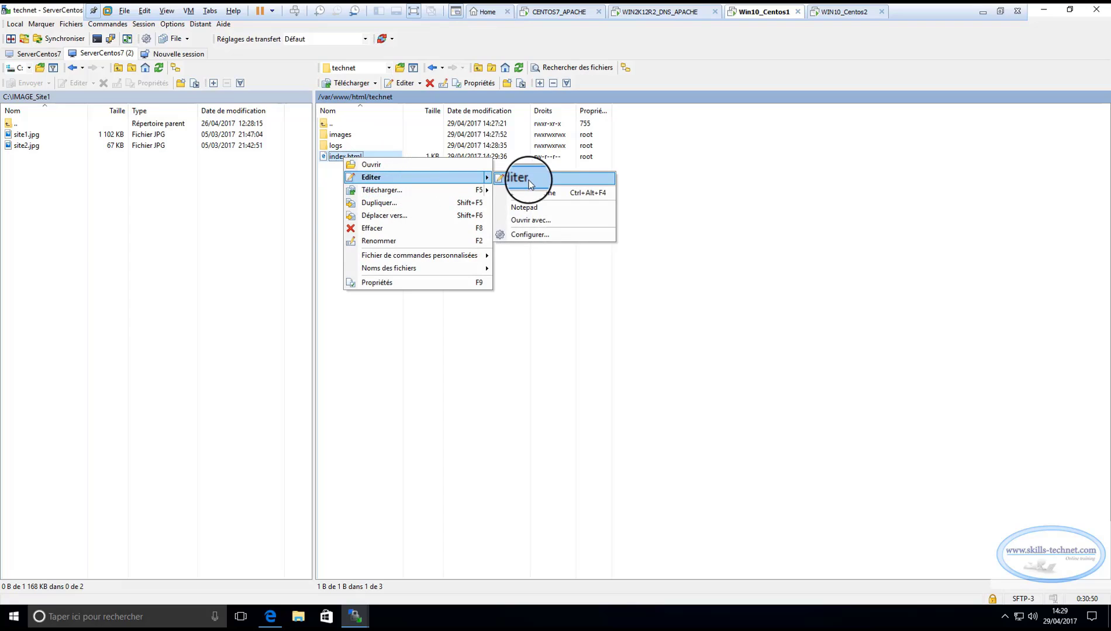
click(528, 180)
key(ctrl+v)
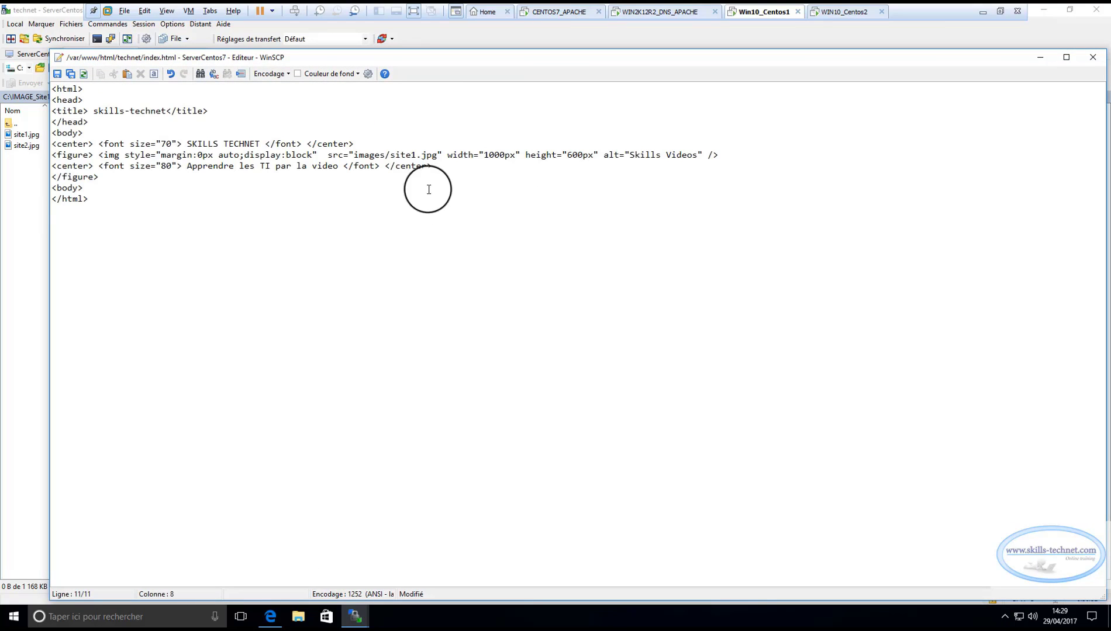
click(417, 156)
key(BackSpace)
text(2)
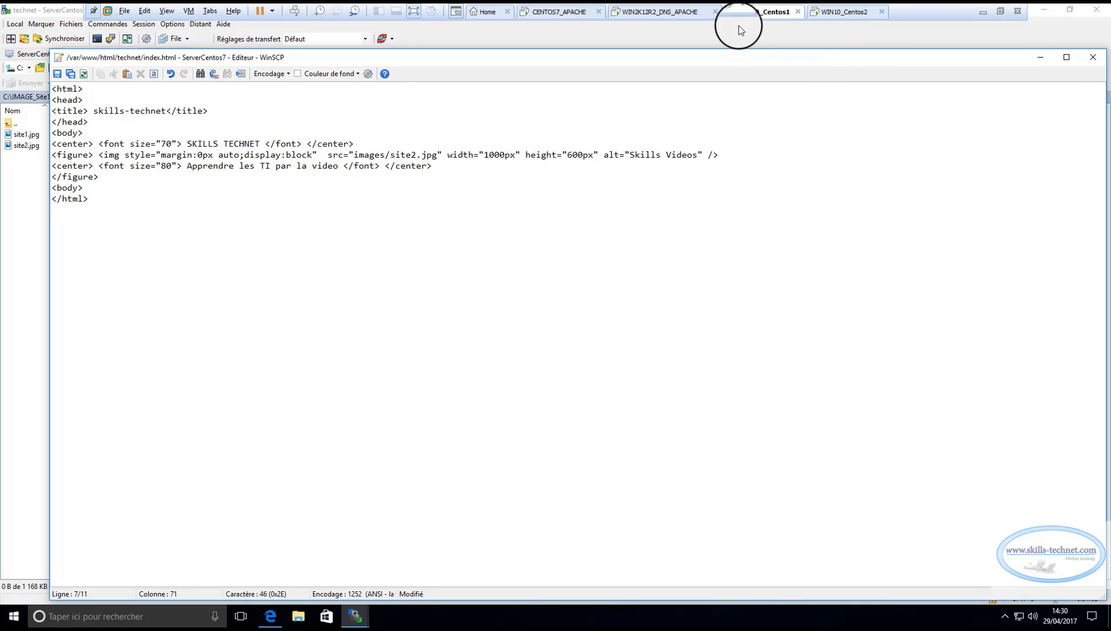
- Glance at the SKILLS TECHNET browser page, then save the technet index.html
click(267, 616)
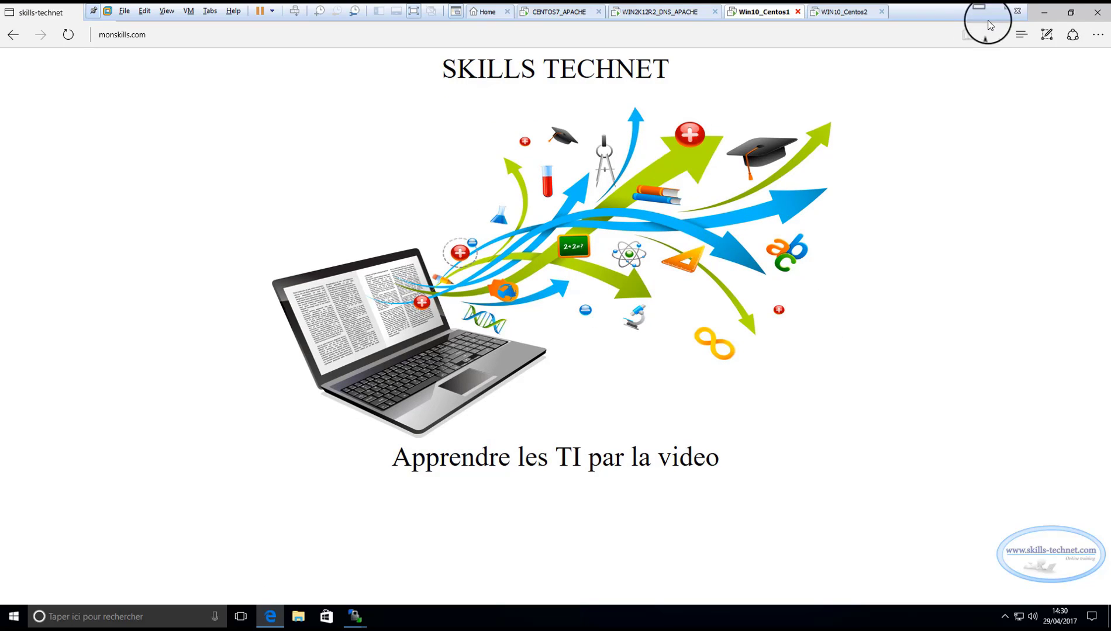
click(1044, 13)
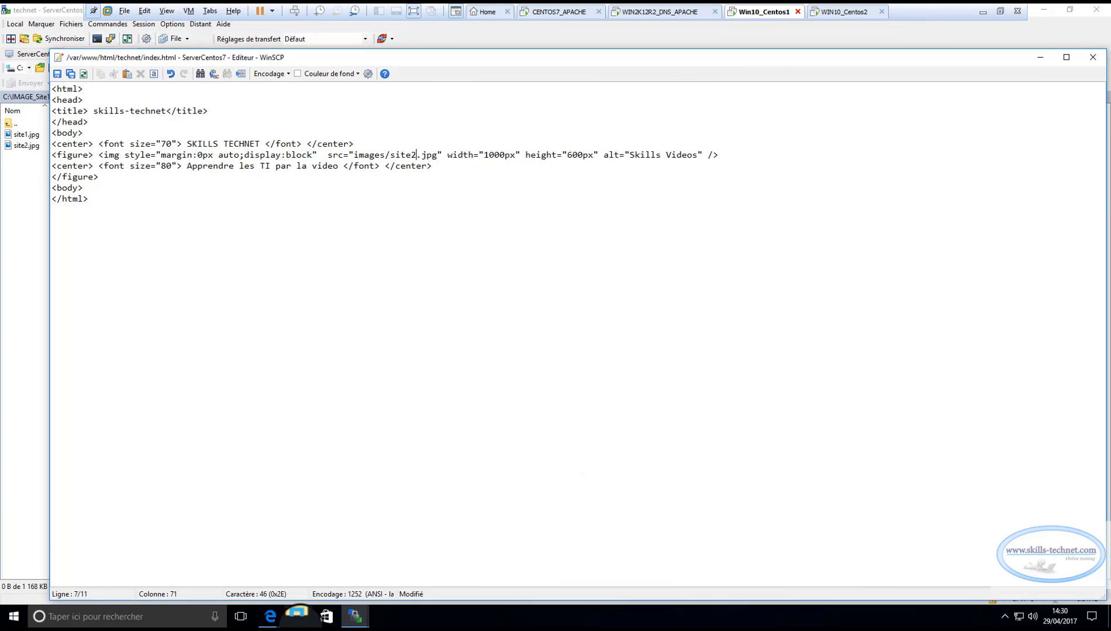
click(352, 615)
click(373, 572)
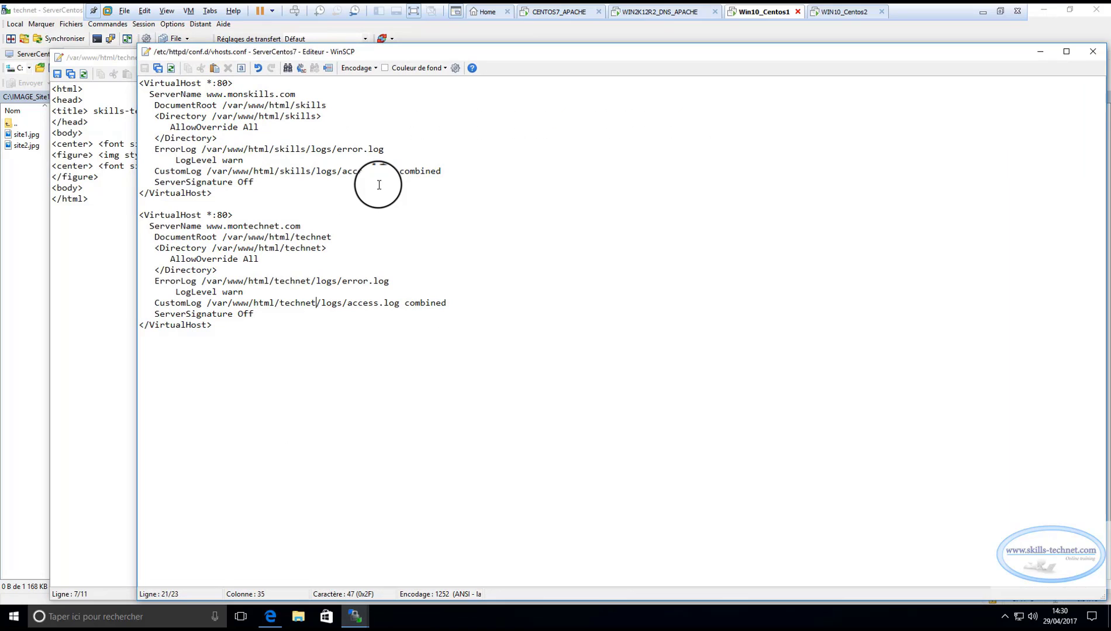
click(358, 616)
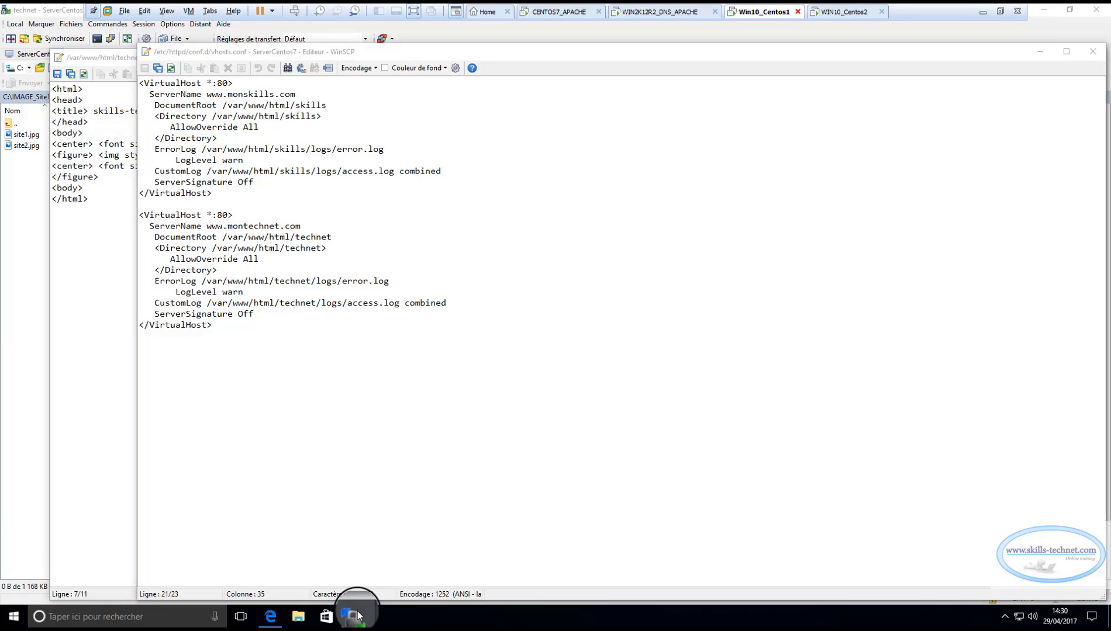
mouse_move(465, 566)
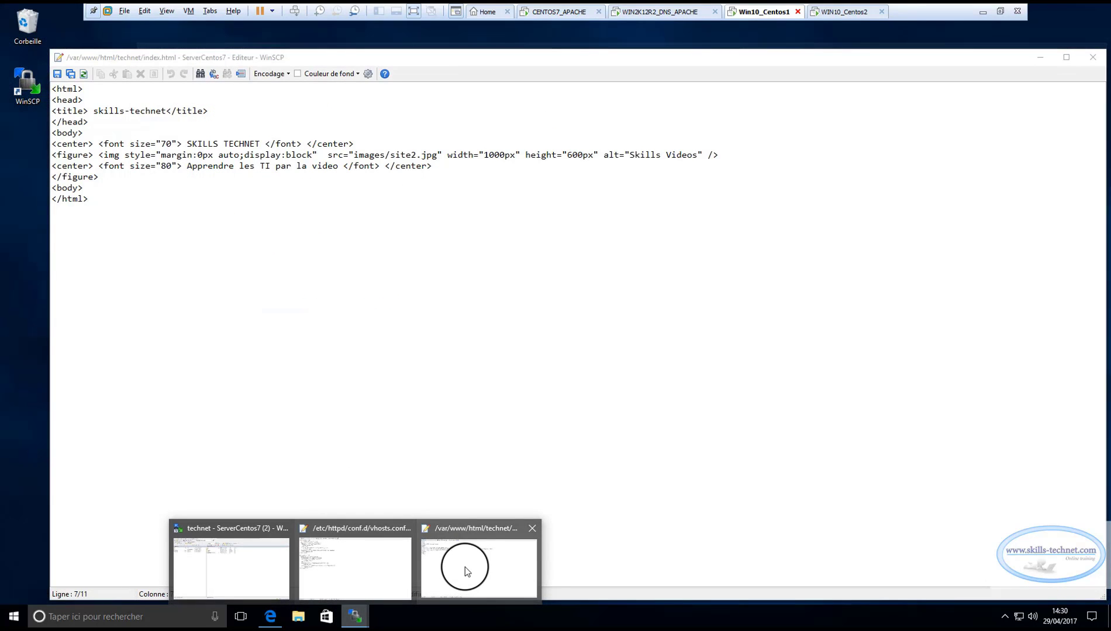
click(465, 566)
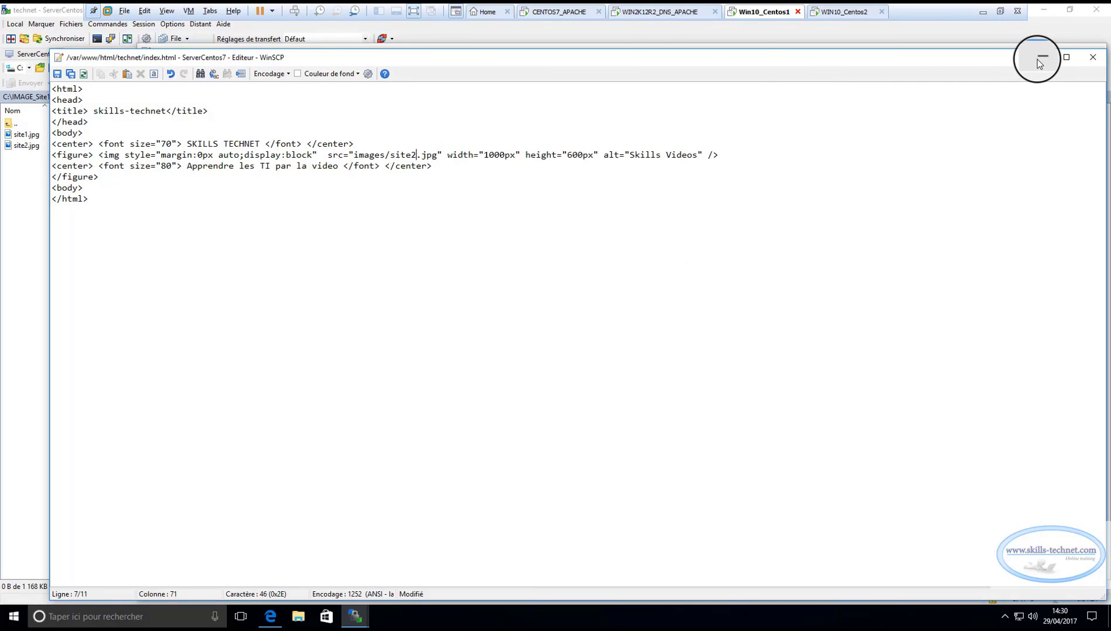
click(57, 74)
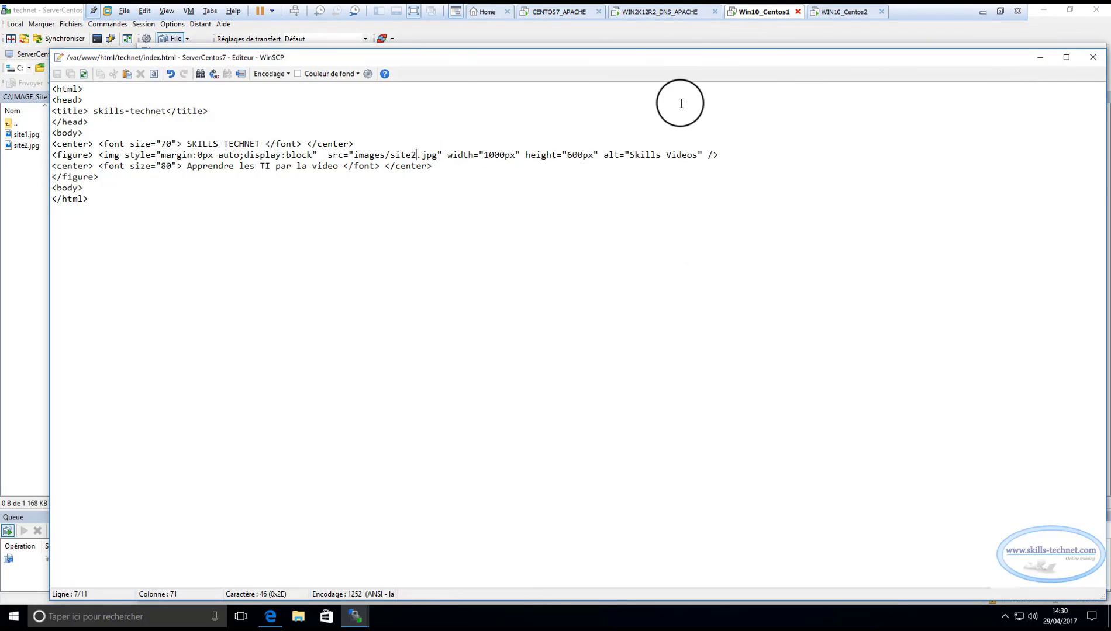
- Close the technet index.html editor and go to the skills folder
click(1091, 57)
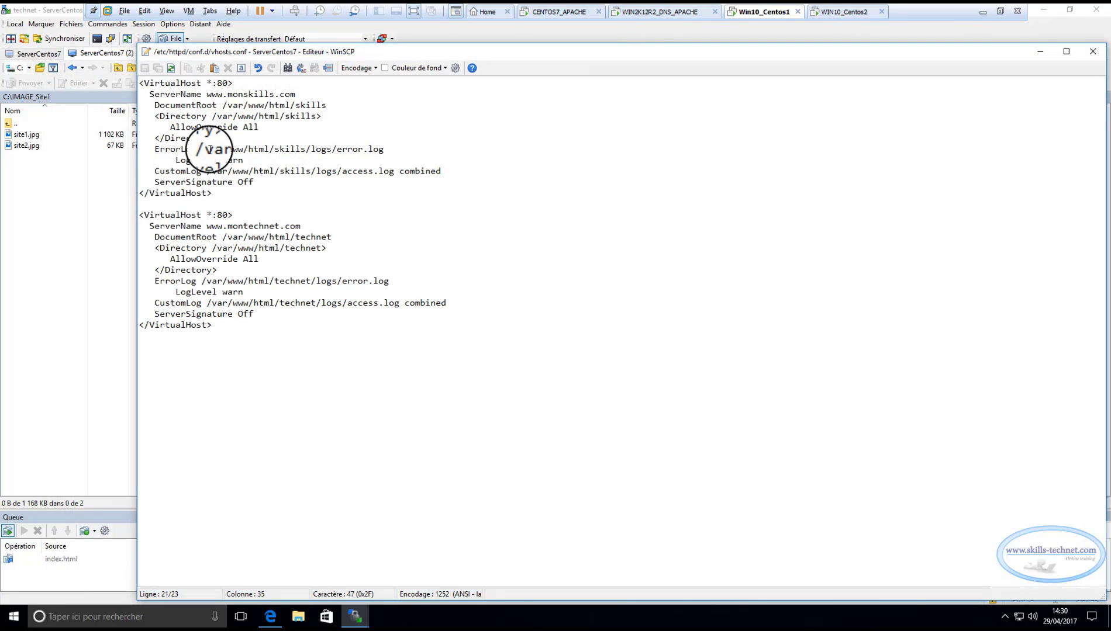
click(1040, 53)
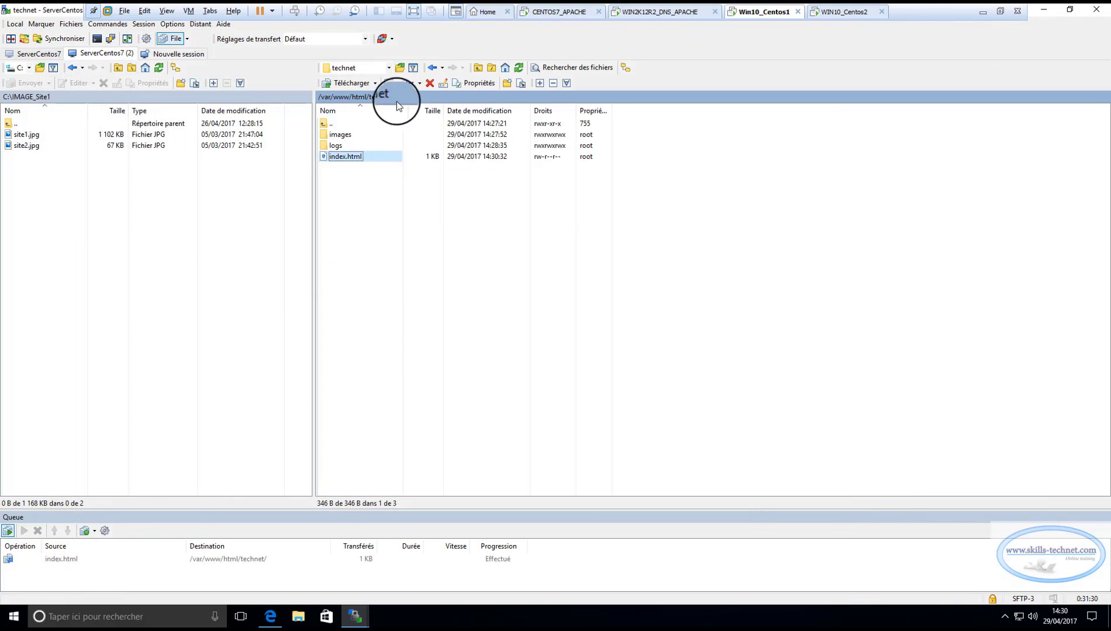
double_click(330, 124)
double_click(339, 135)
- Review the skills index.html, noting its images/site1.jpg source, then close it
right_click(349, 158)
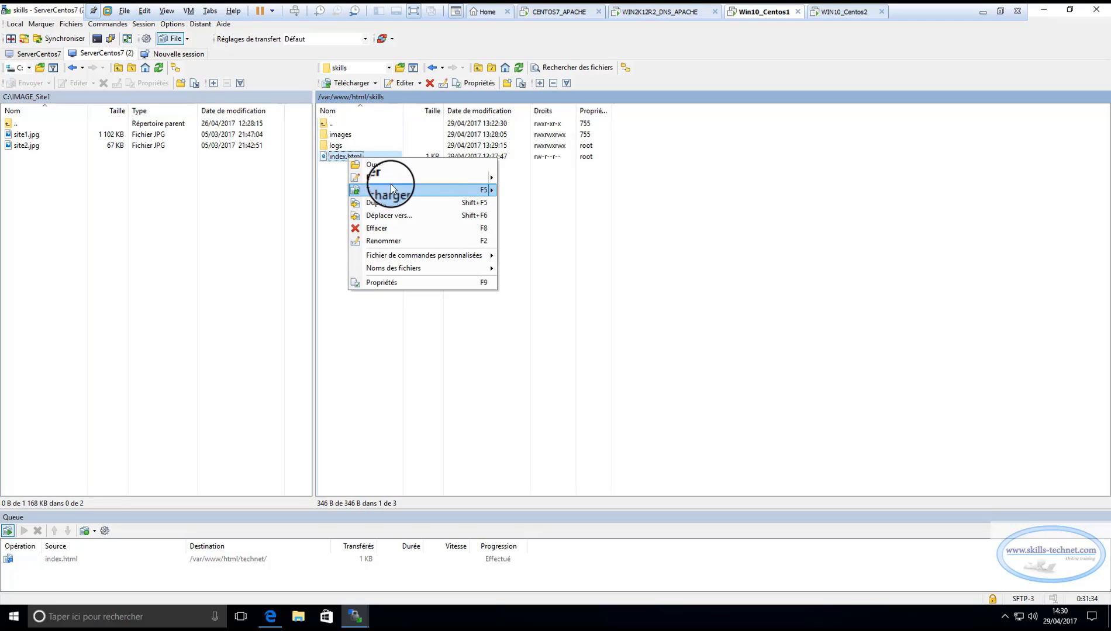
mouse_move(409, 177)
click(546, 177)
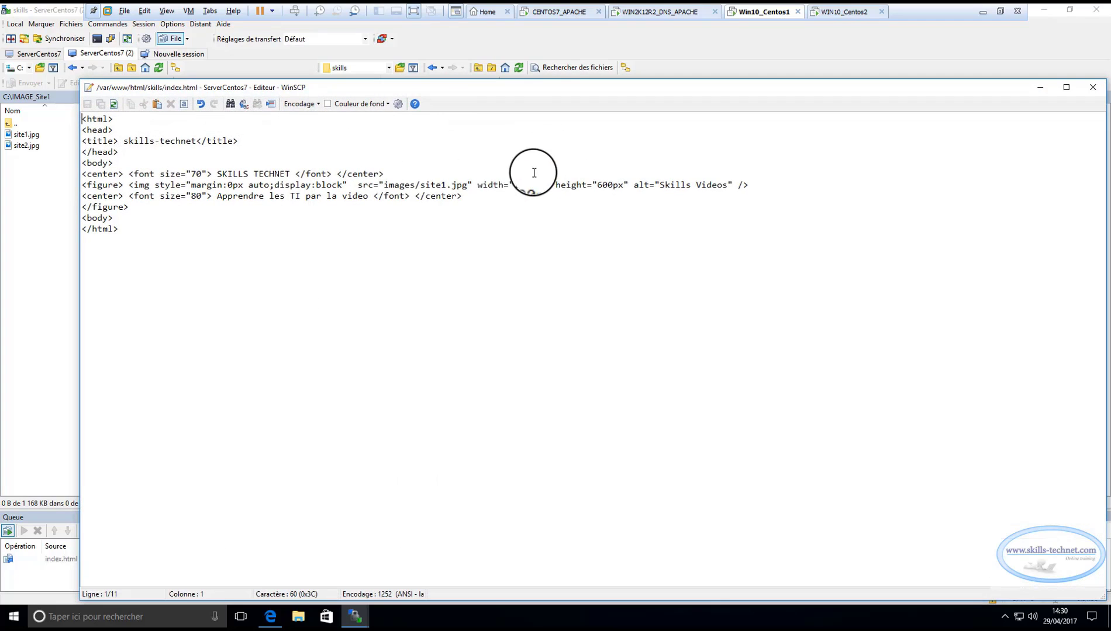
double_click(448, 185)
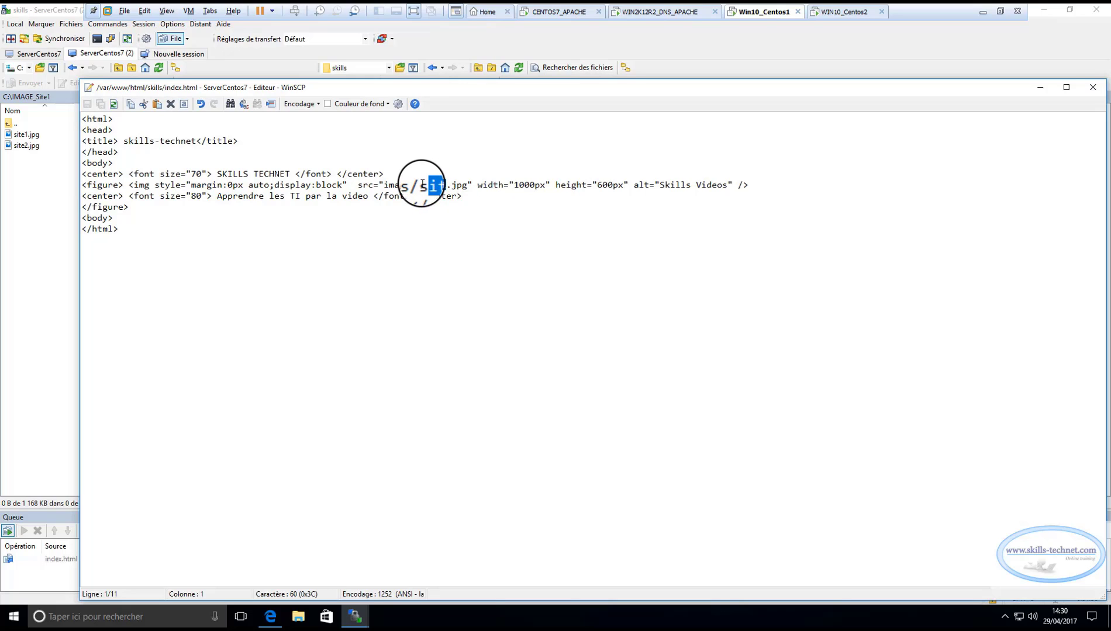
click(270, 617)
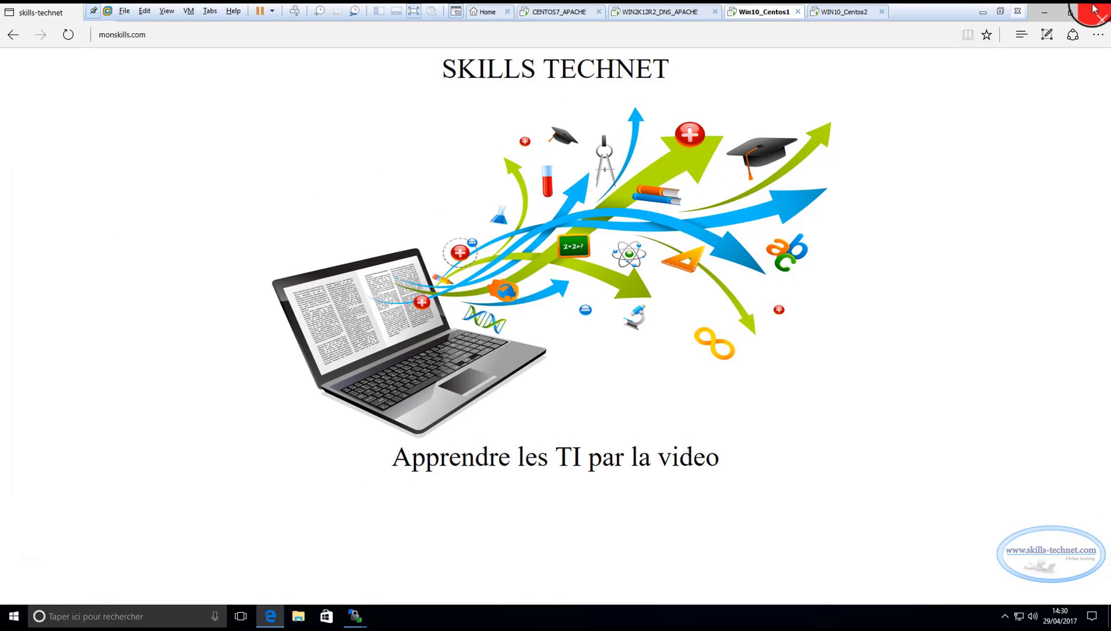
click(1043, 12)
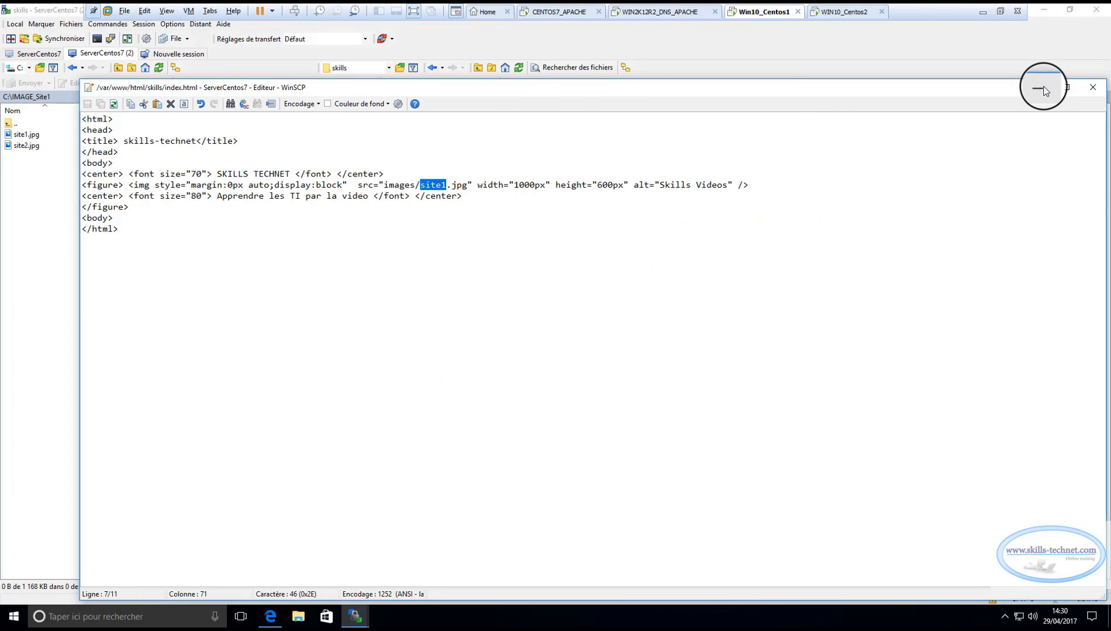
click(1092, 87)
double_click(331, 123)
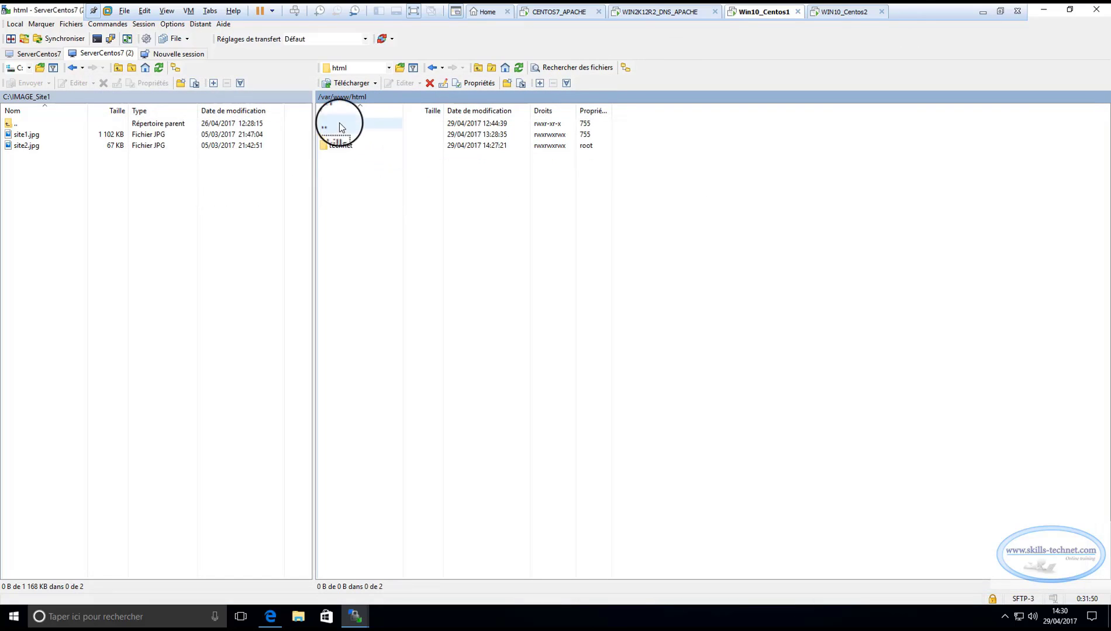
double_click(344, 147)
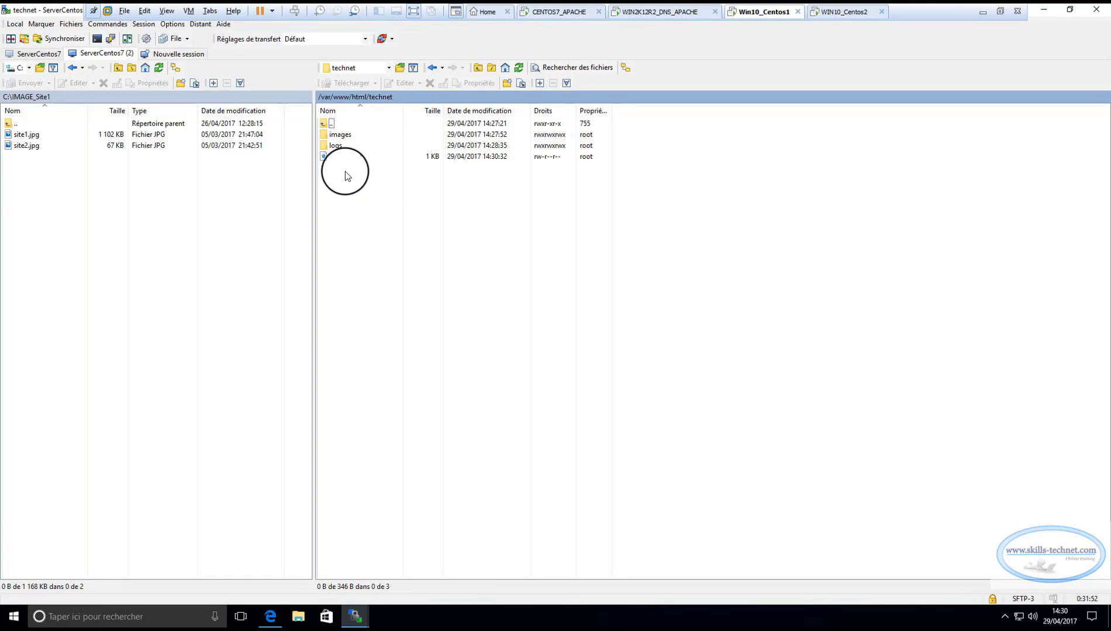
double_click(337, 135)
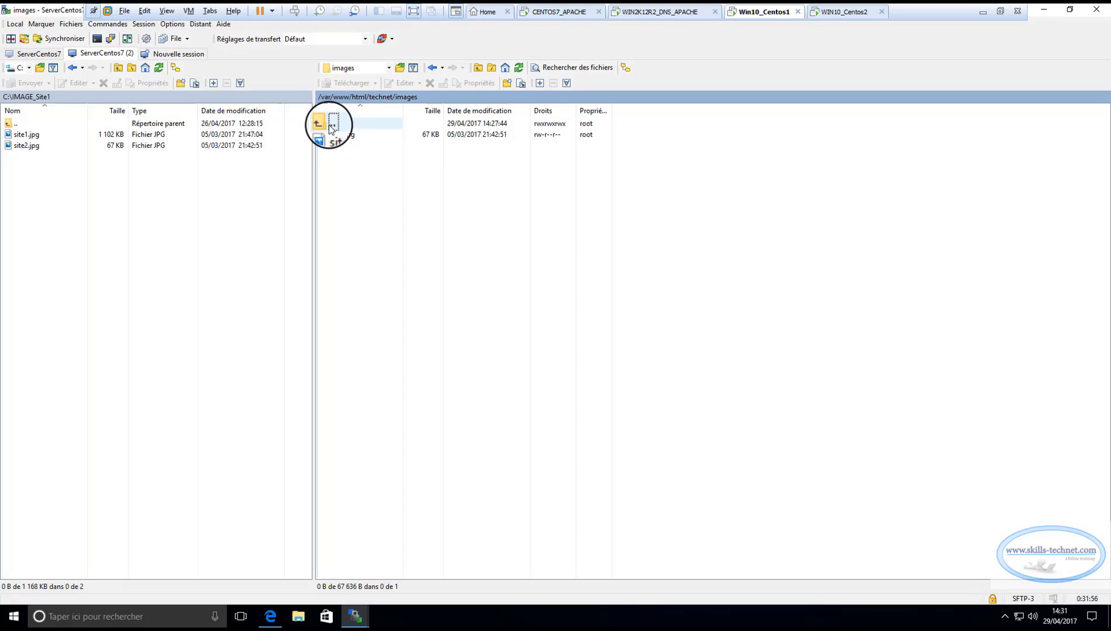
double_click(330, 124)
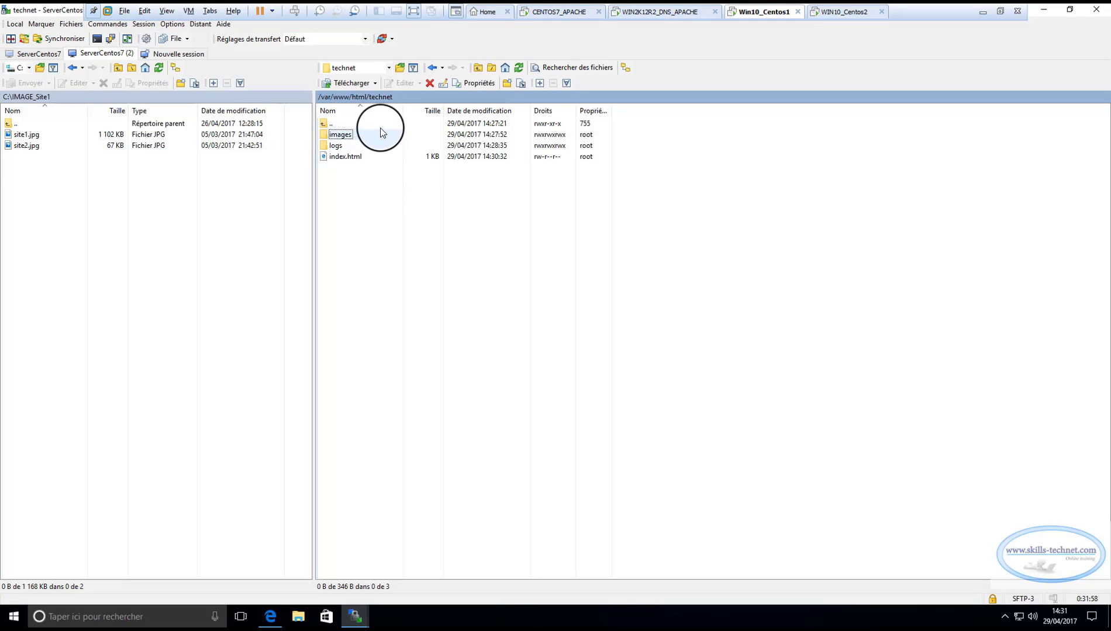
double_click(330, 124)
double_click(330, 124)
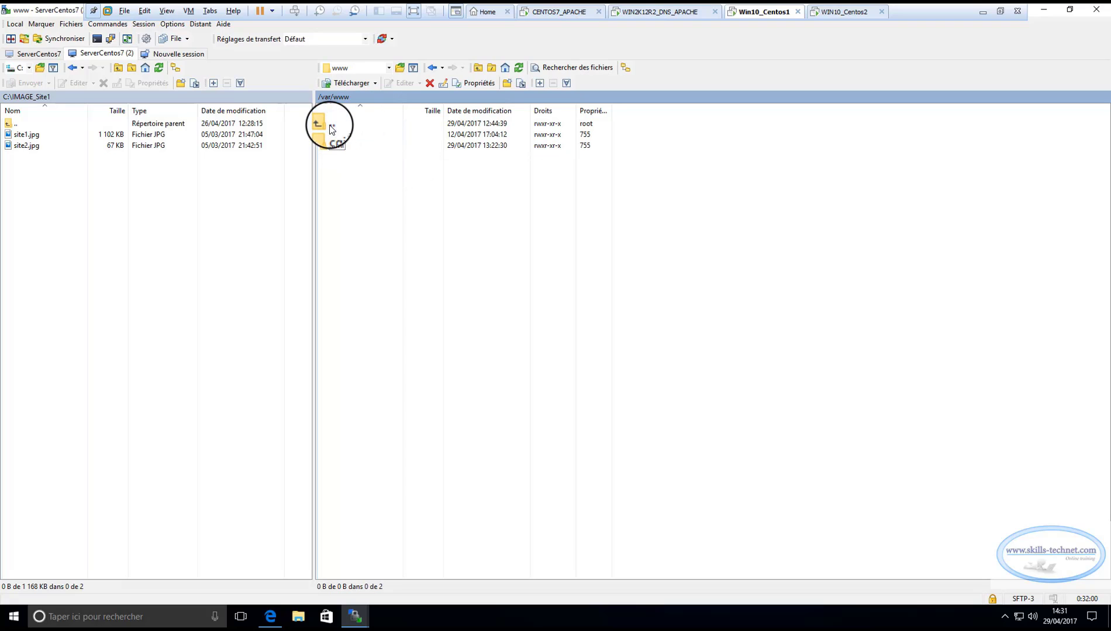
- Dismiss the connection-closed error on the first ServerCentos7 session without reconnecting
click(56, 53)
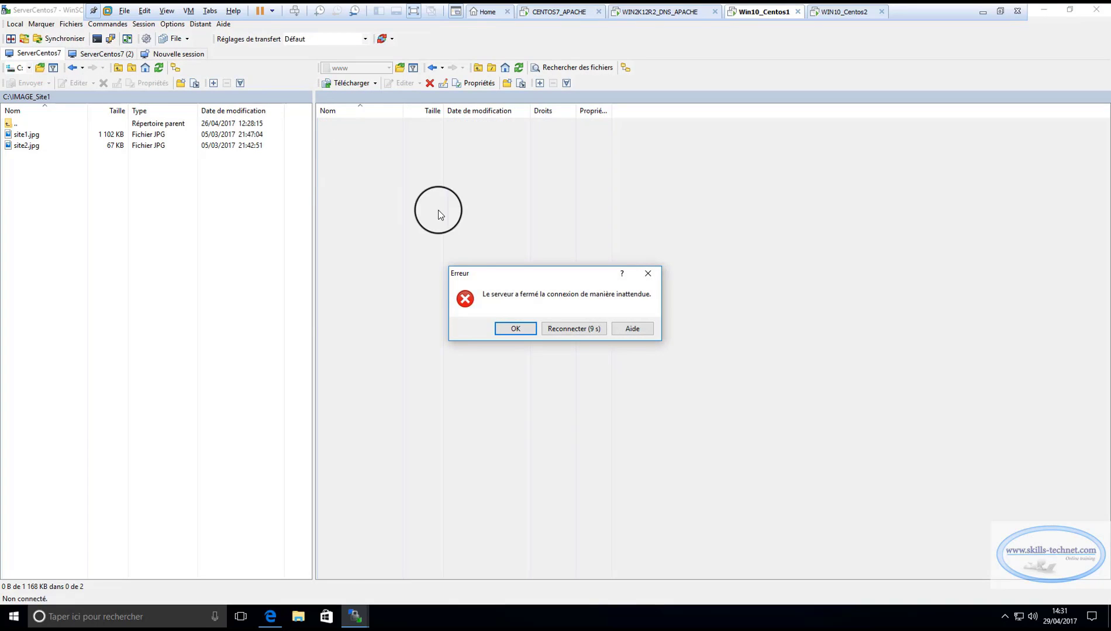
click(504, 326)
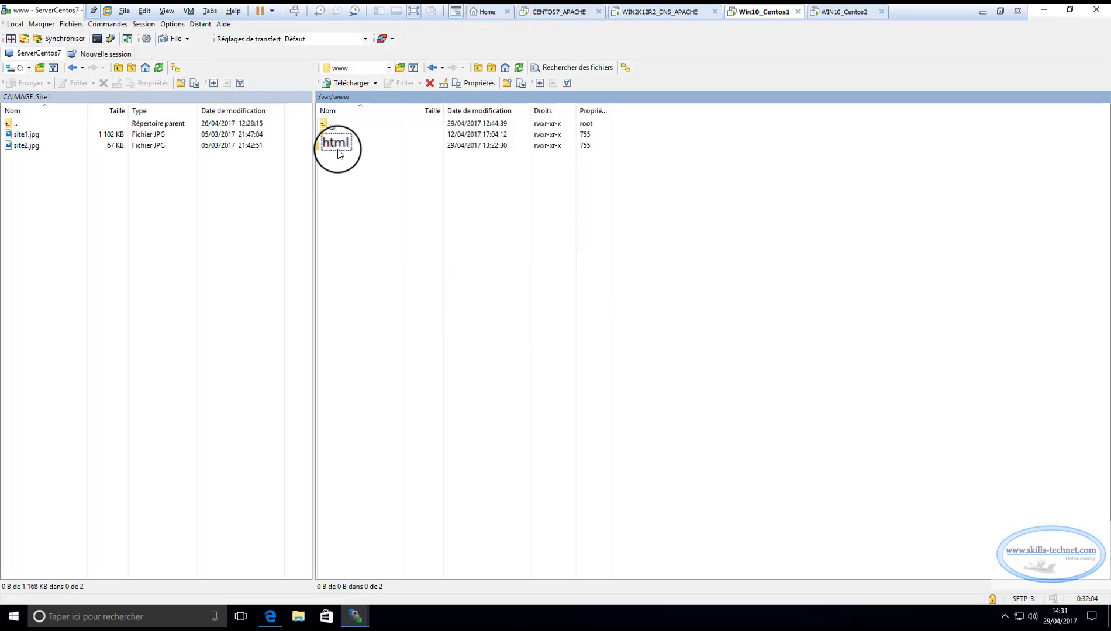
click(102, 61)
click(661, 416)
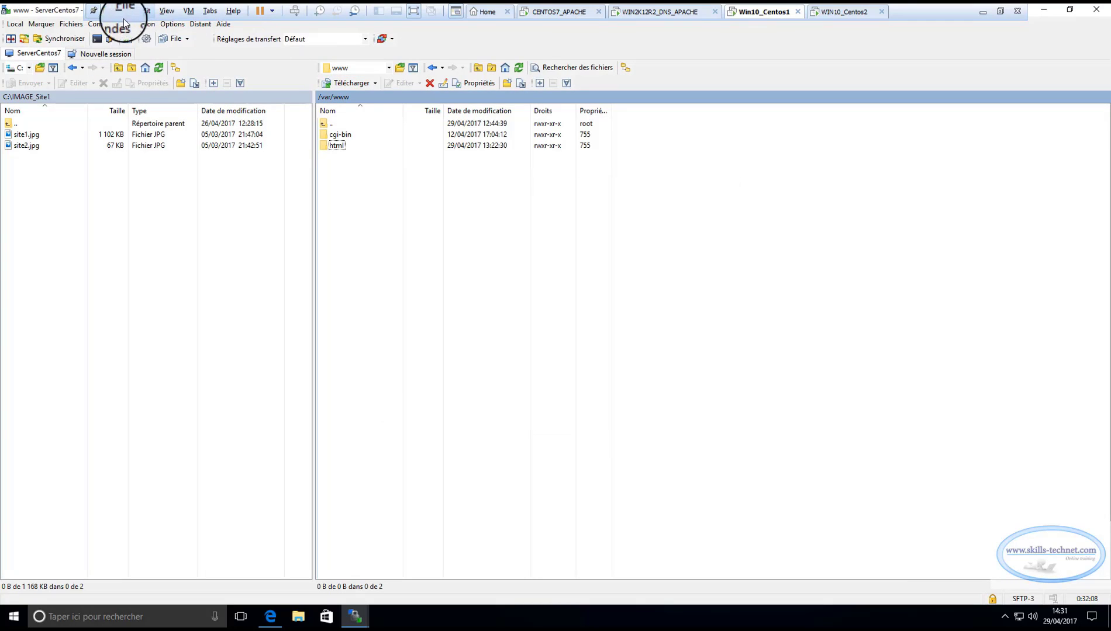
- Open /etc/httpd/conf.d/vhosts.conf and check the technet Directory and access log paths
double_click(330, 123)
double_click(331, 123)
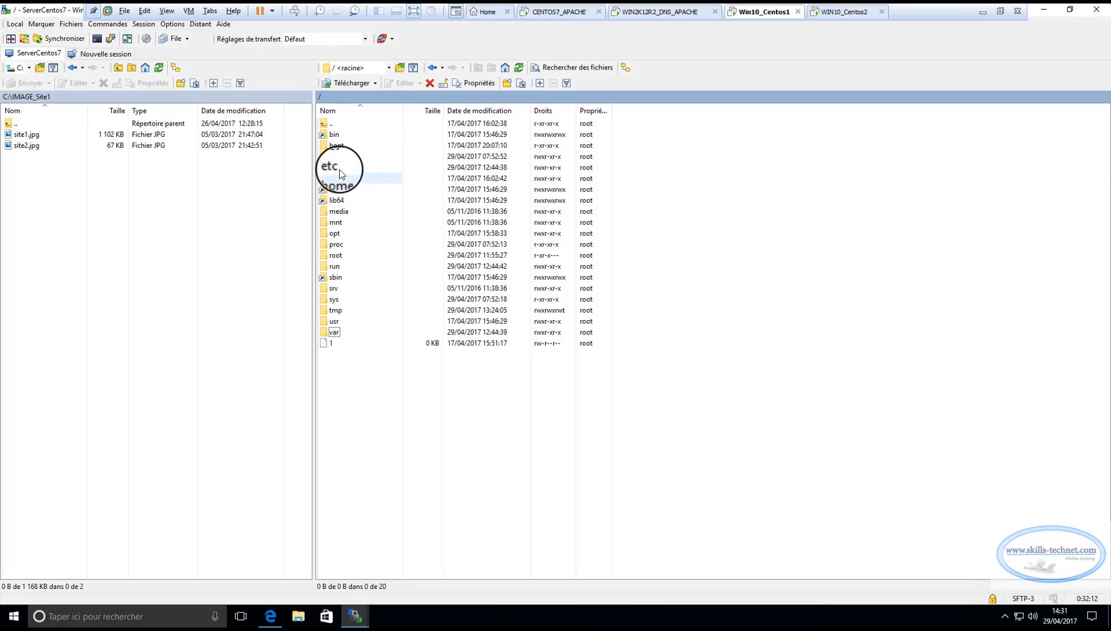
double_click(339, 167)
click(337, 144)
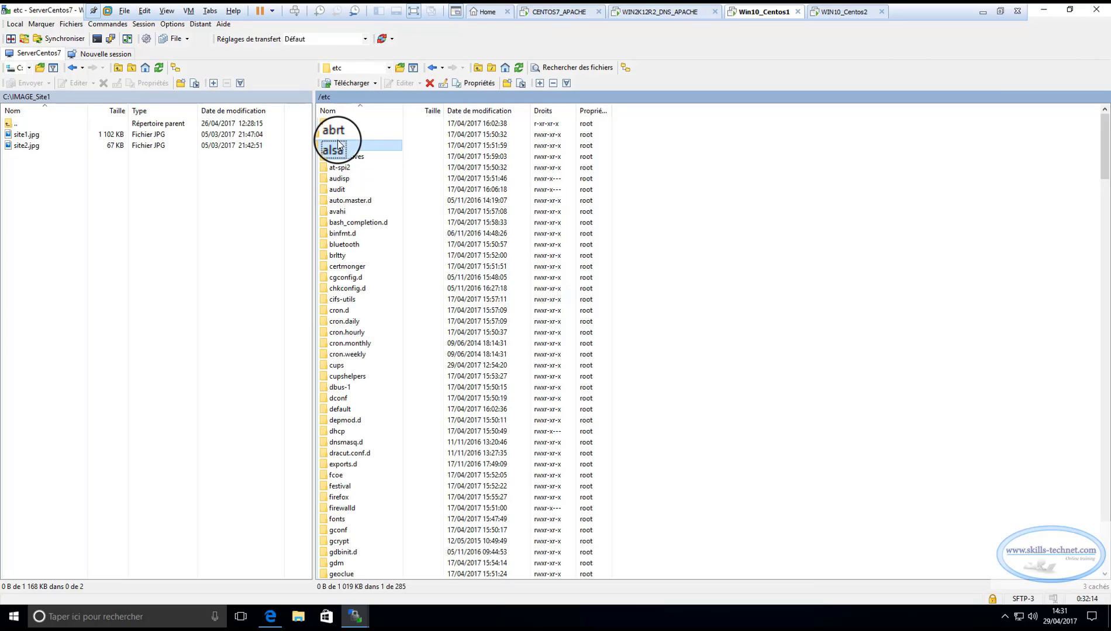
scroll(337, 140, down, 16)
double_click(341, 146)
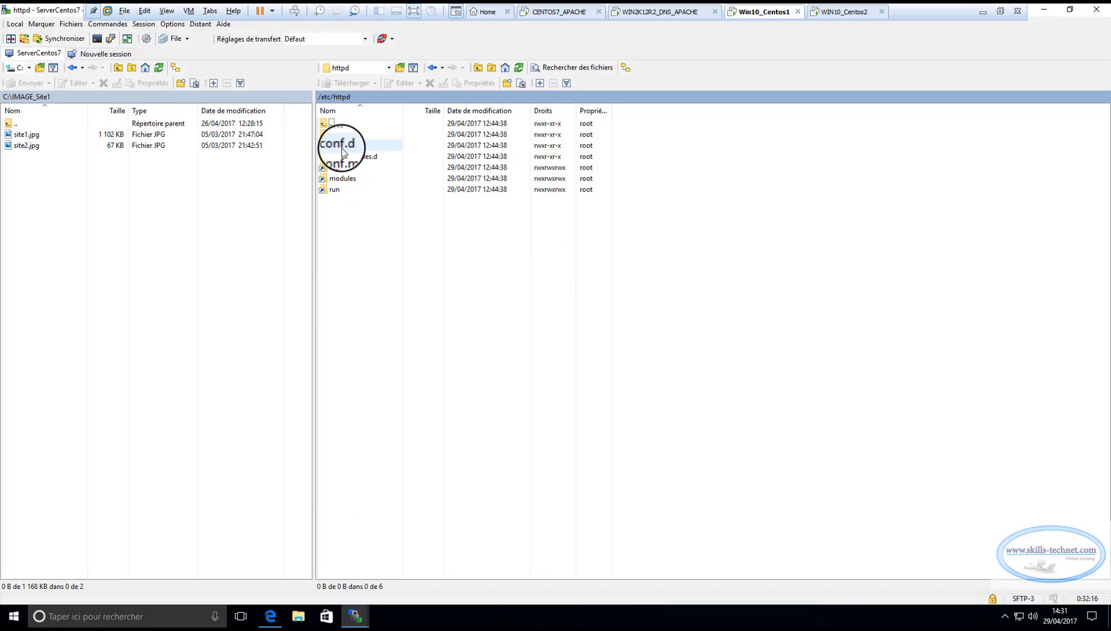
double_click(343, 144)
double_click(353, 168)
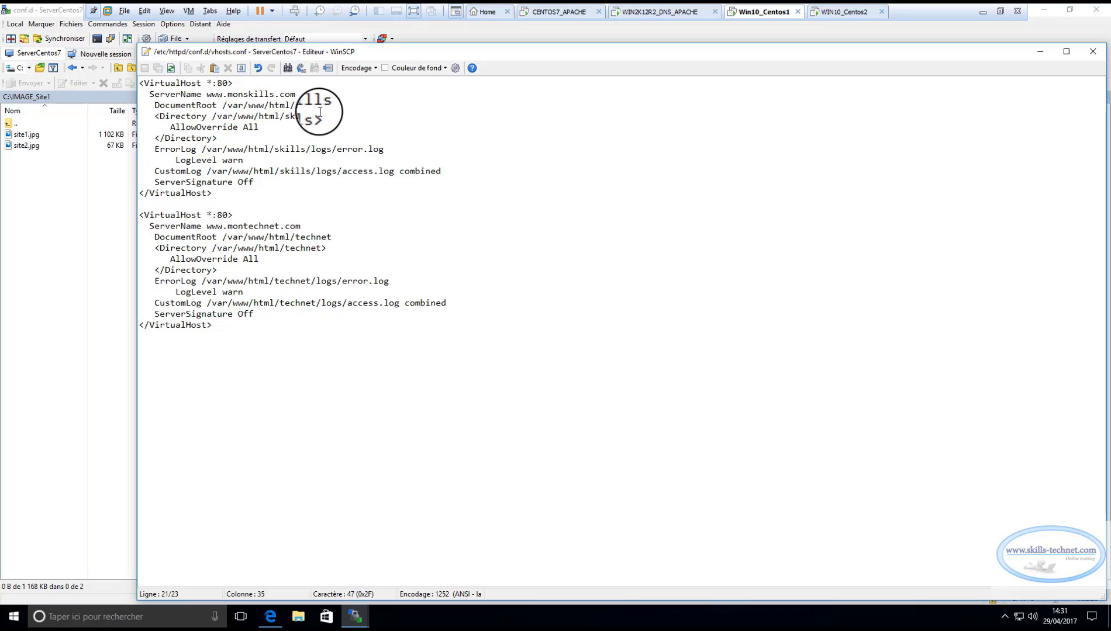
click(305, 248)
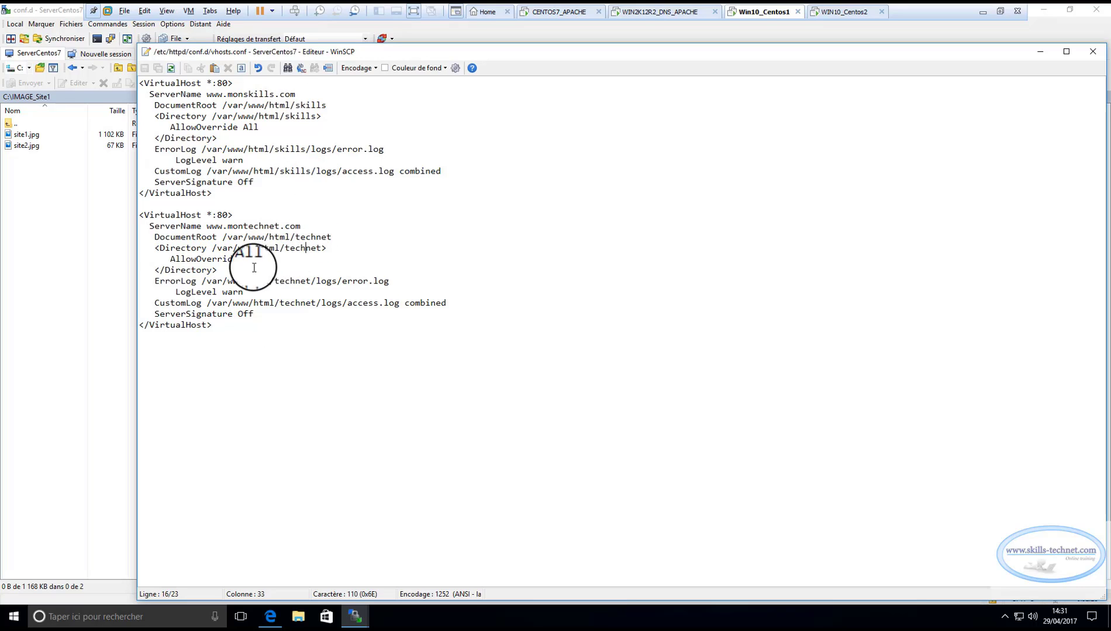
click(288, 302)
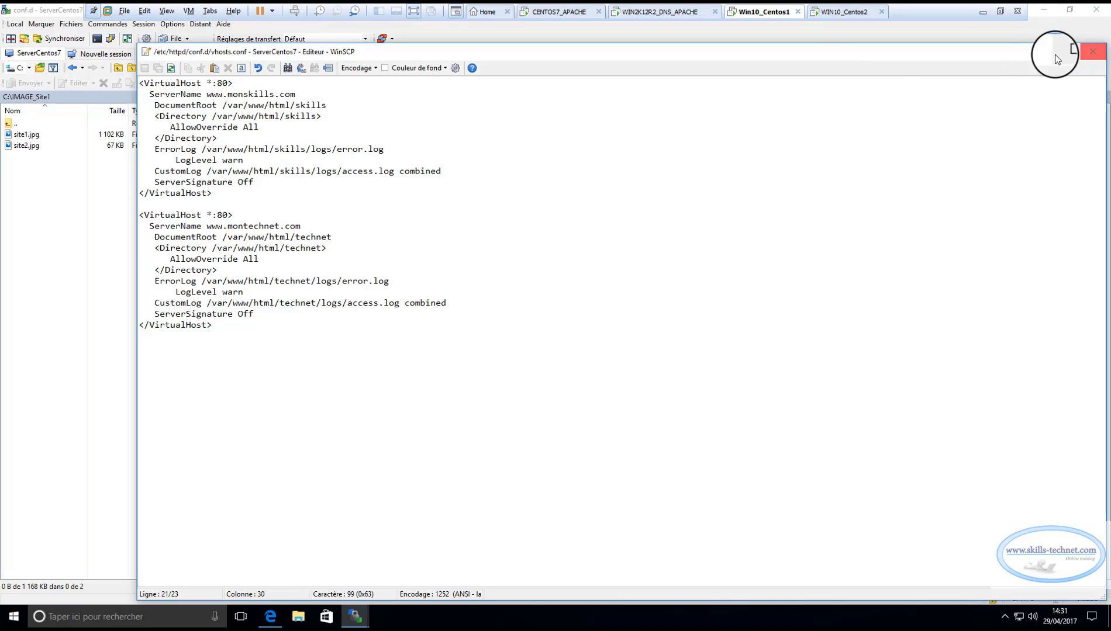
- Unlock the CentOS Apache machine with the root password and run systemctl restart httpd
click(636, 18)
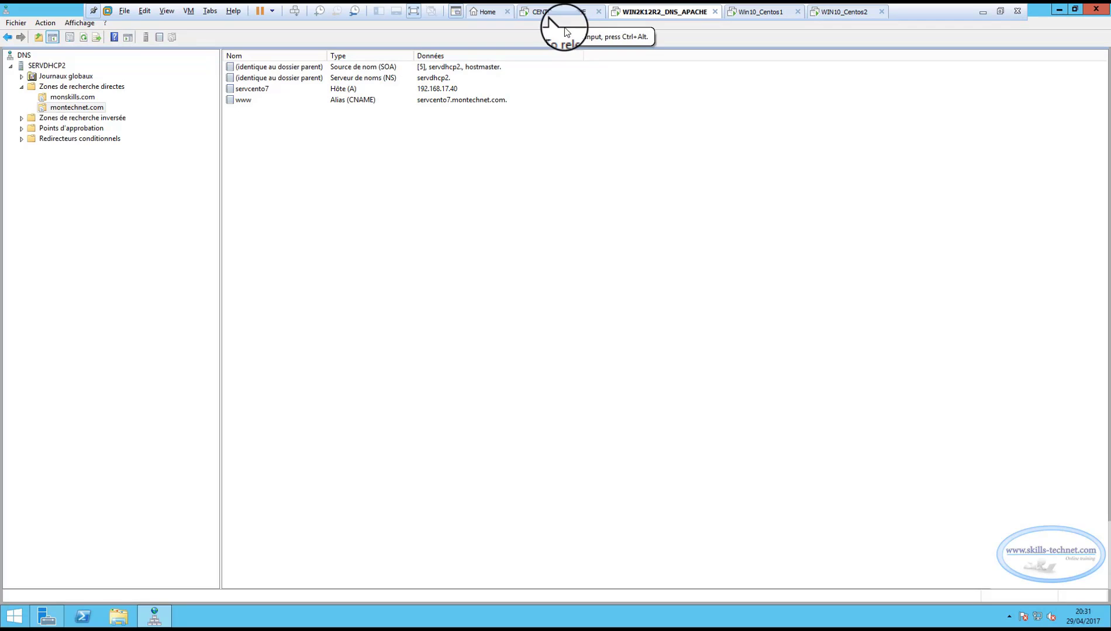
click(547, 12)
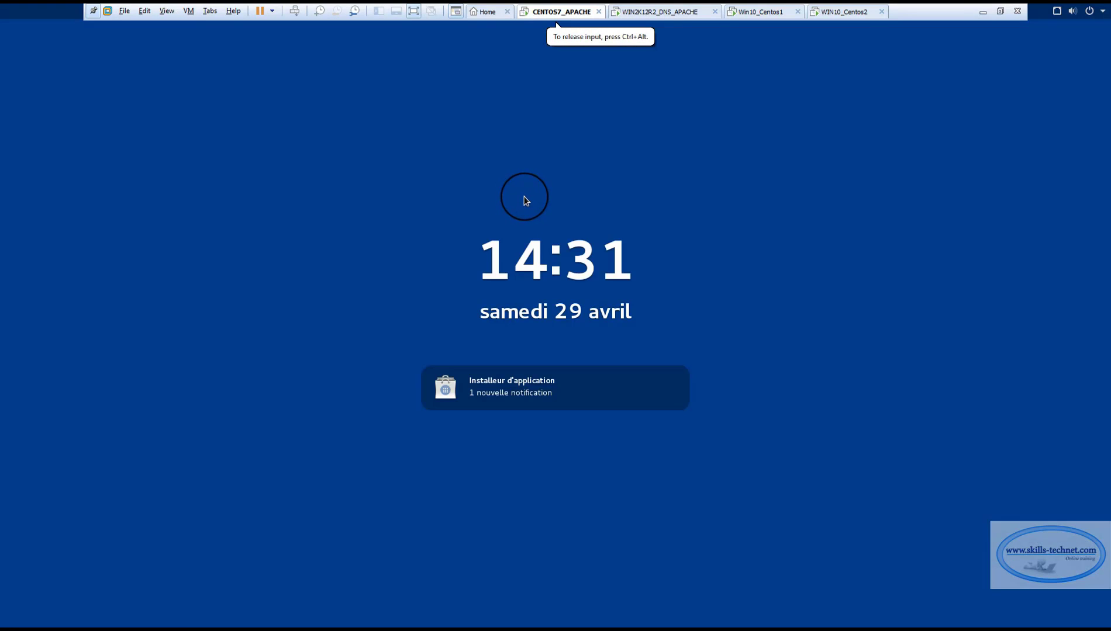
key(Return)
text(p)
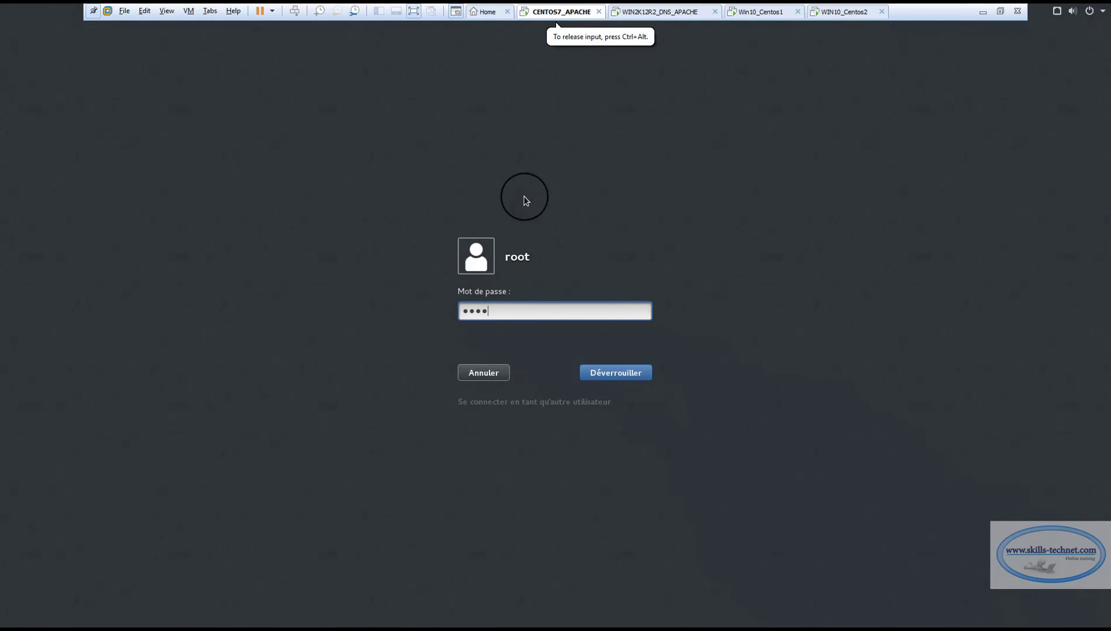
text(****)
key(Return)
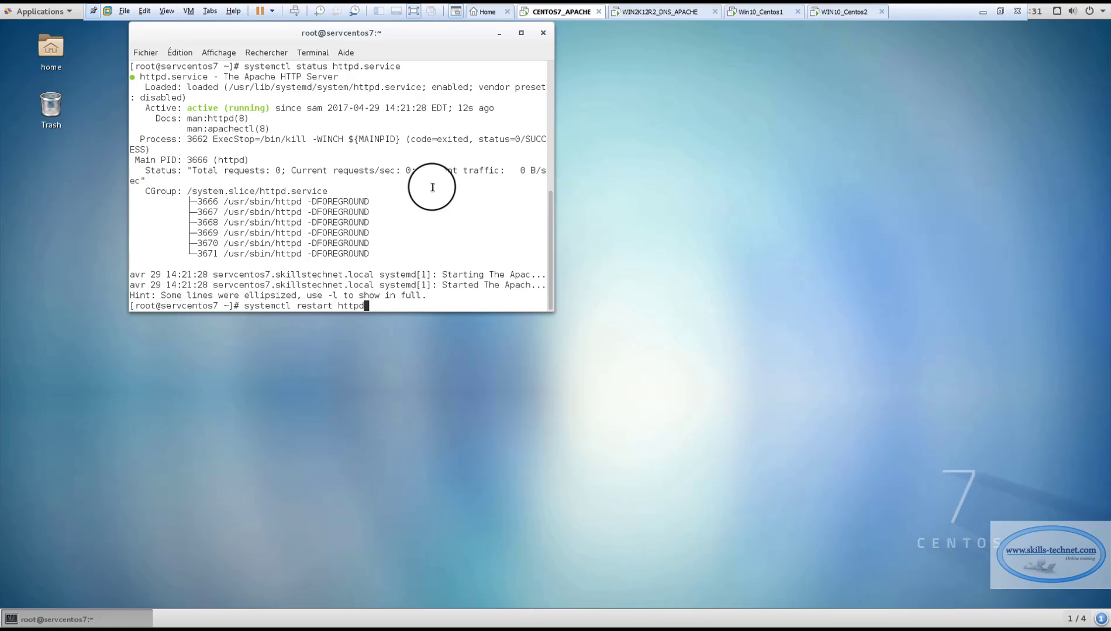
key(Return)
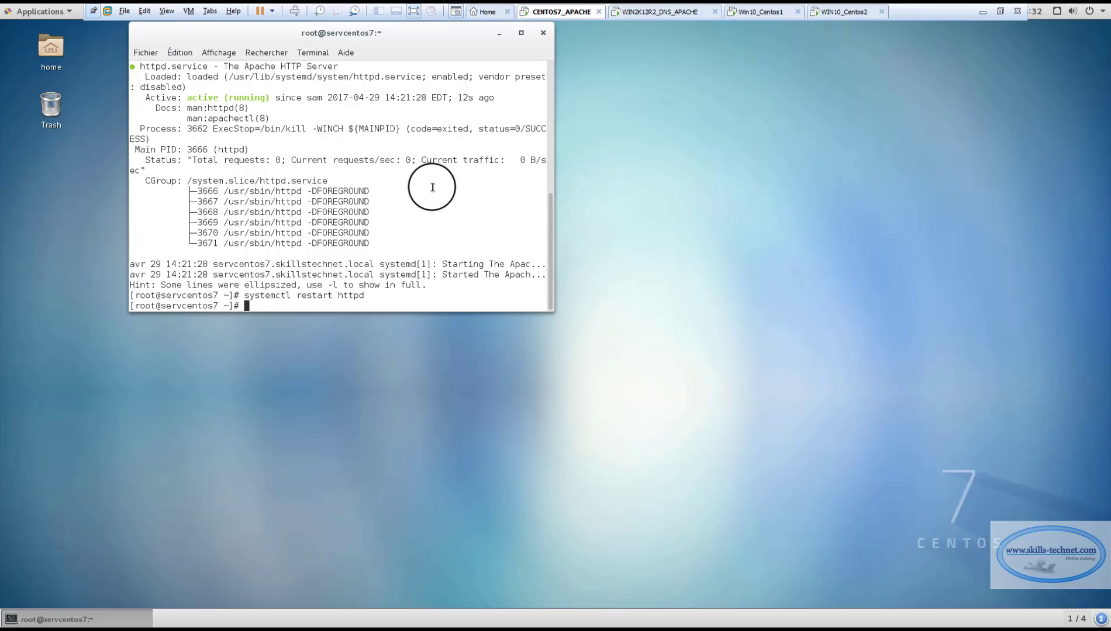
click(854, 14)
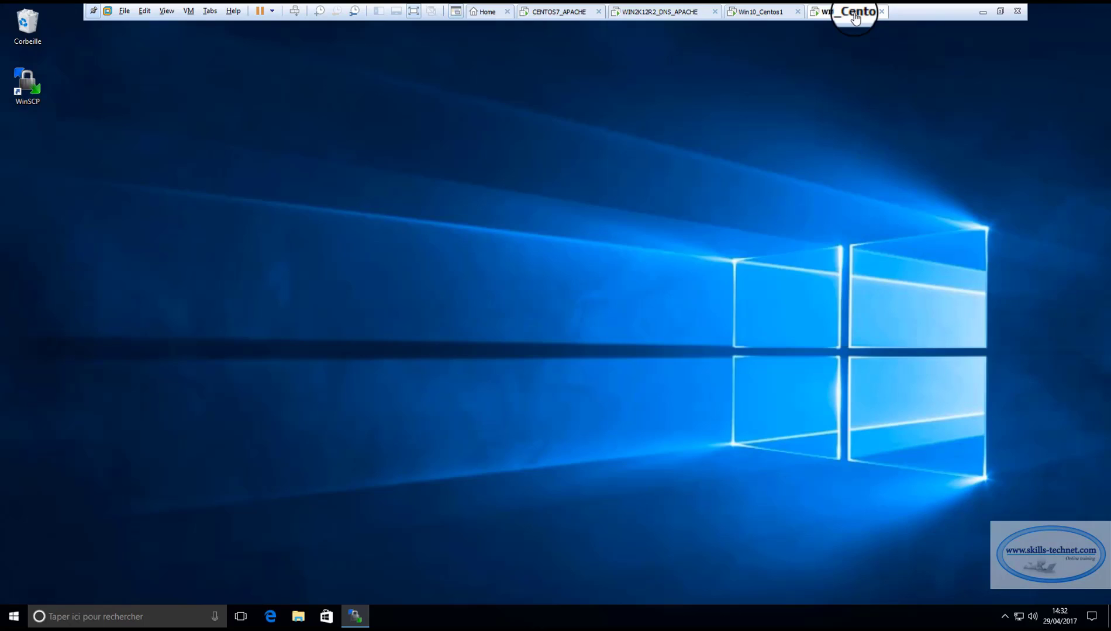
click(268, 616)
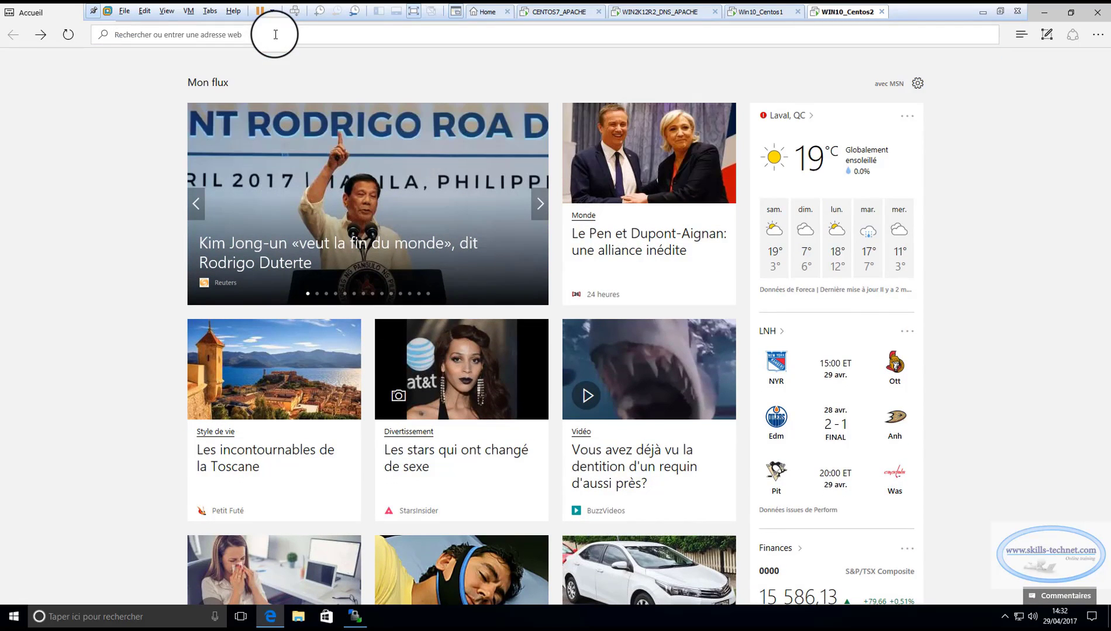
text(ttp)
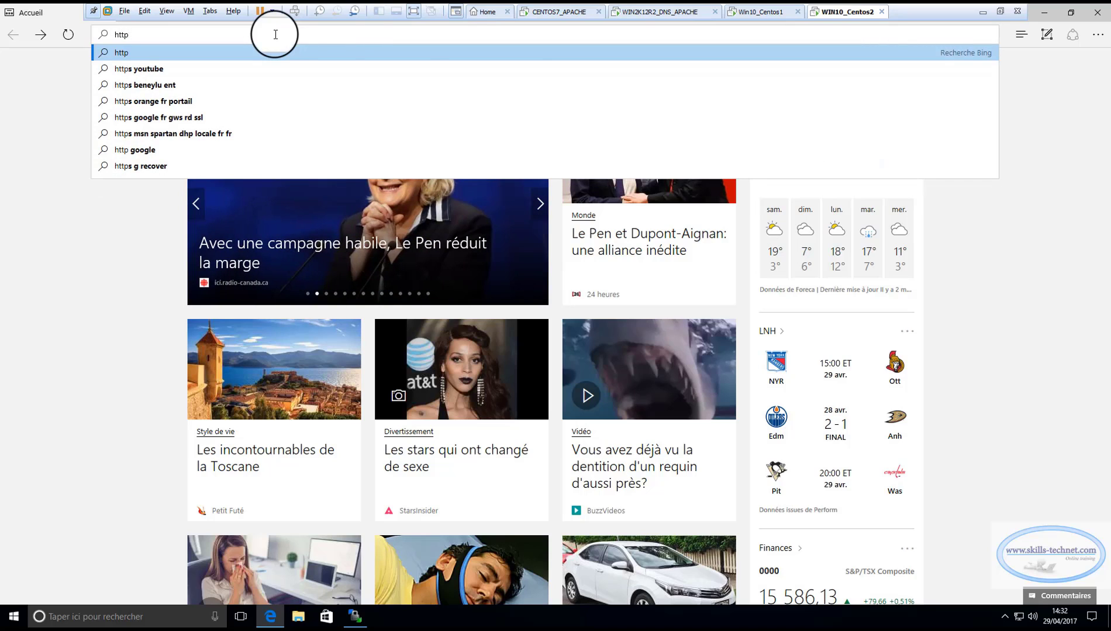
text(://)
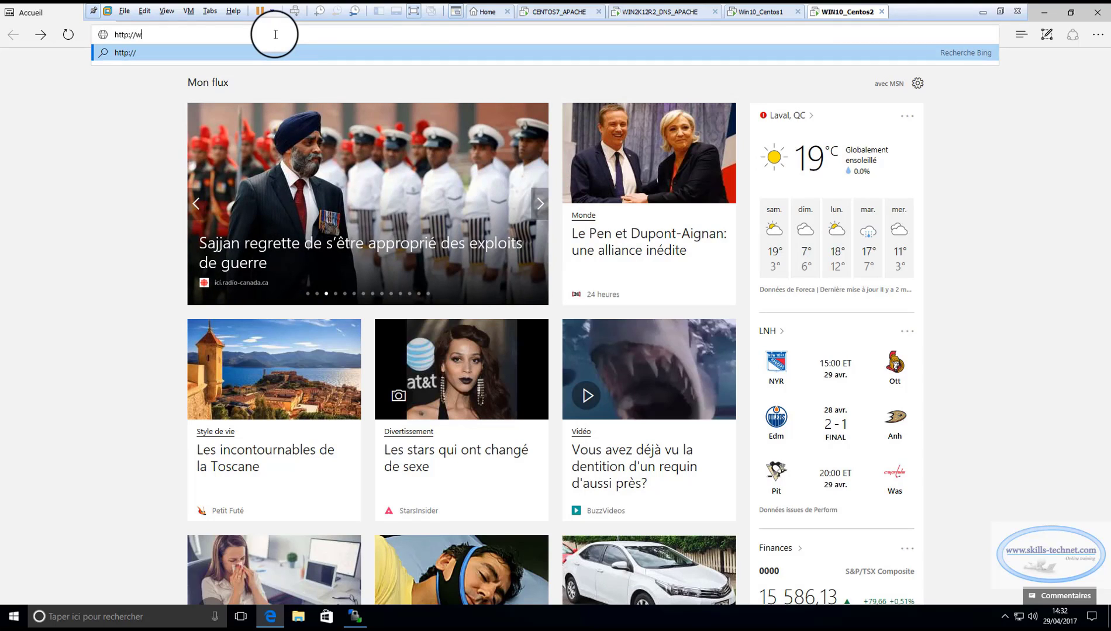
text(www.,on)
key(BackSpace)
key(BackSpace)
key(BackSpace)
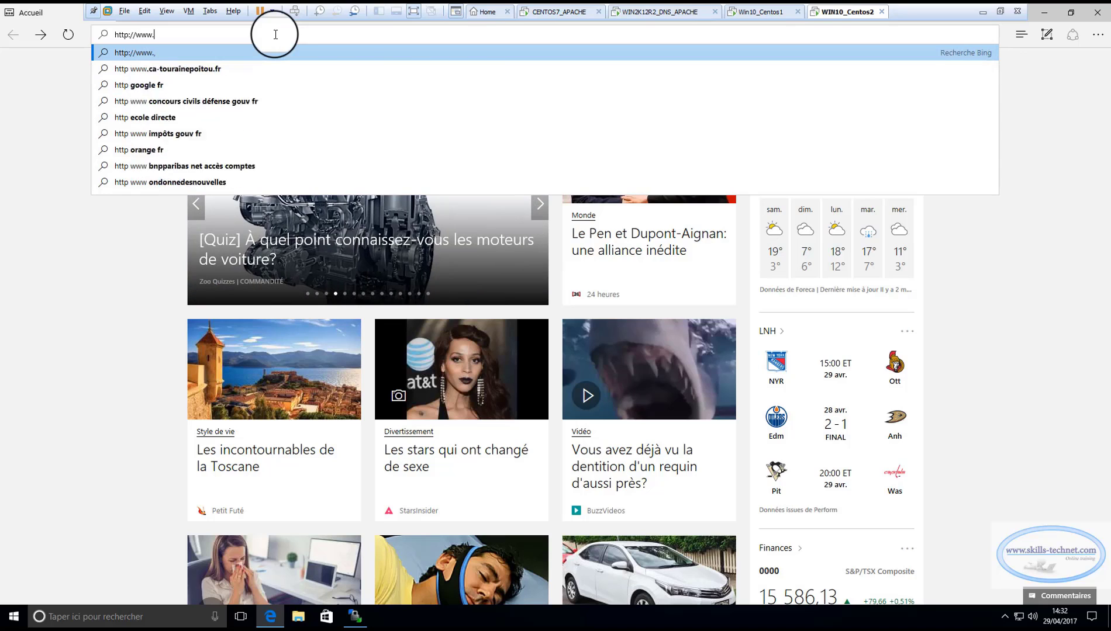
text(ù)
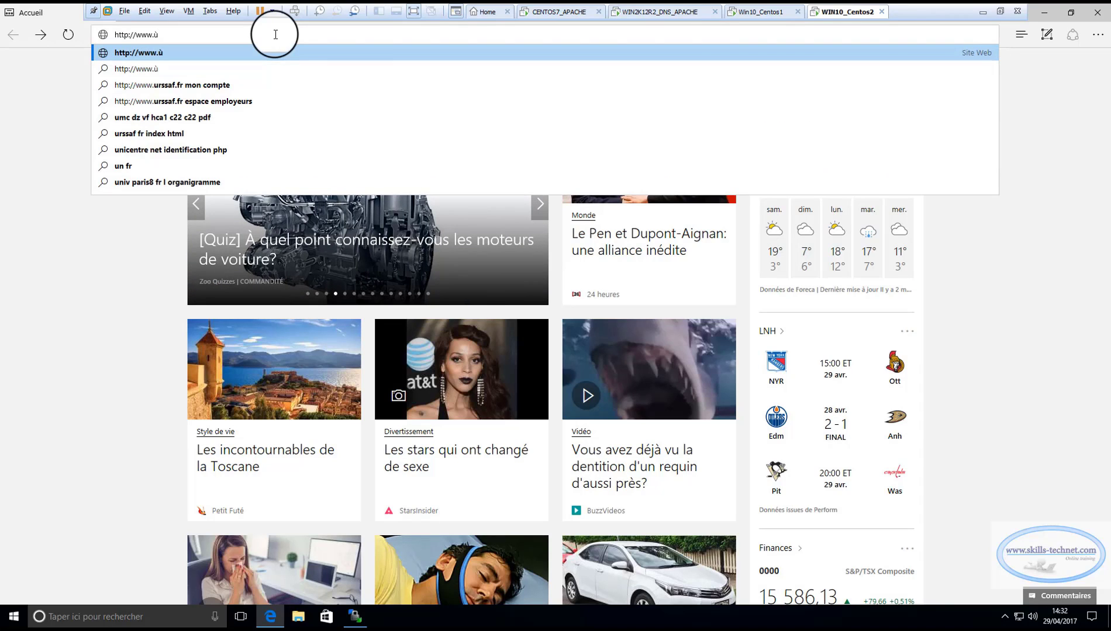
key(BackSpace)
text(mo)
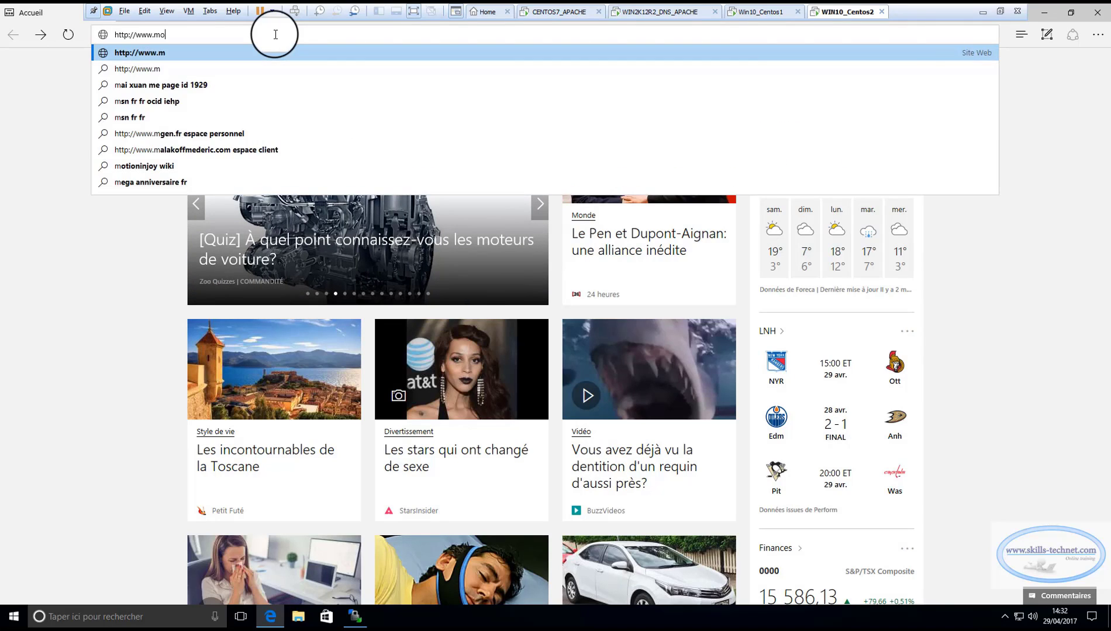
text(ntechnet)
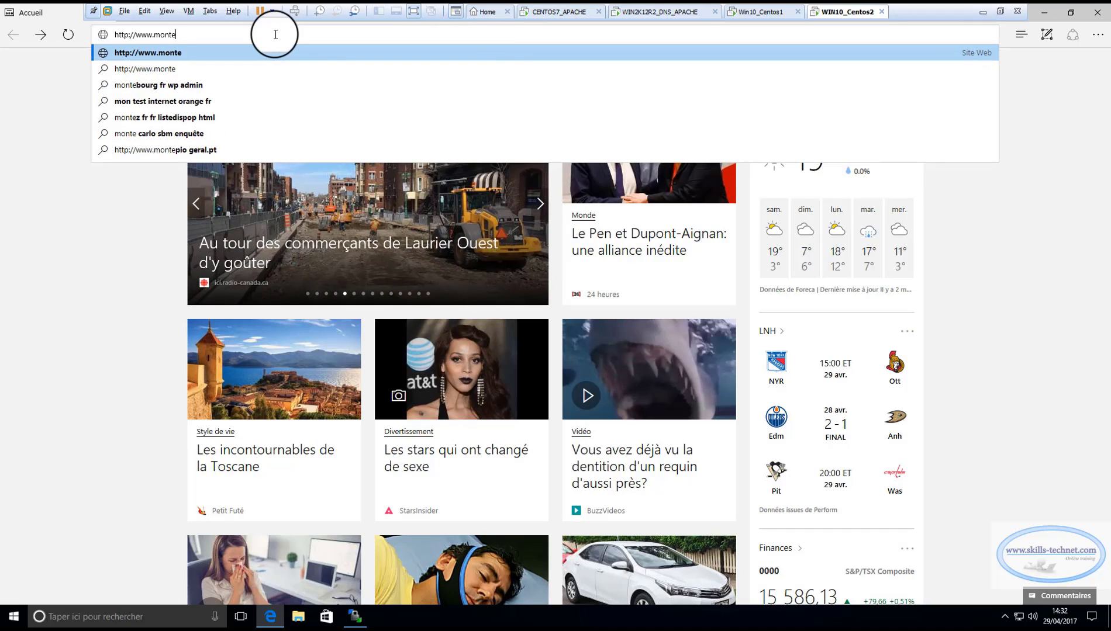